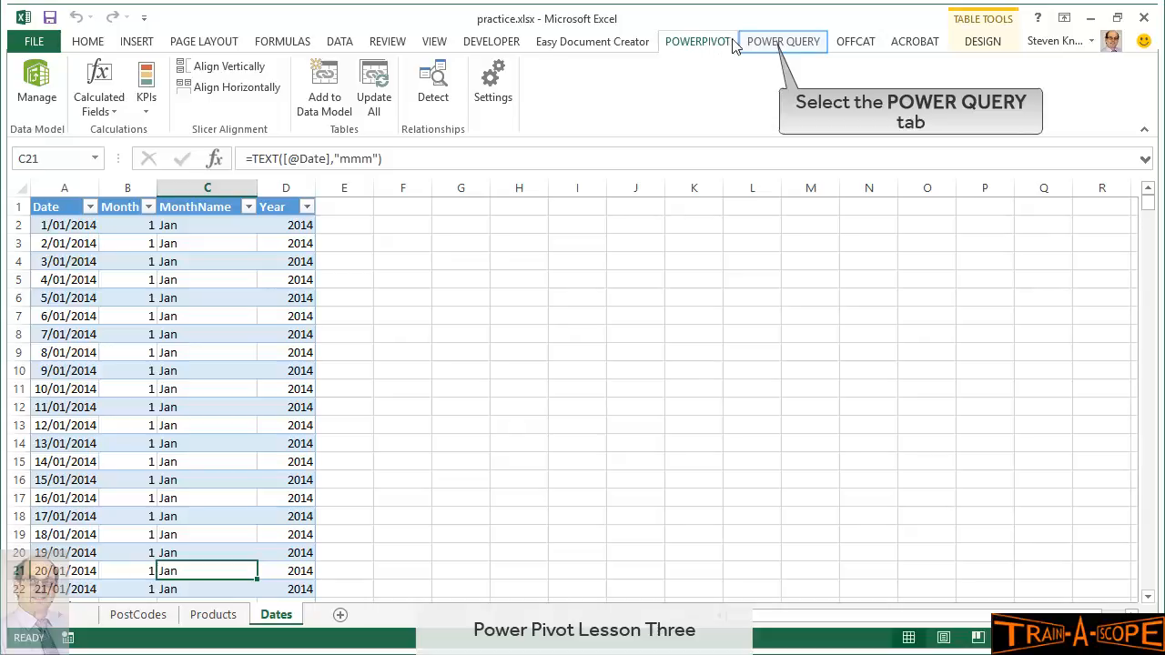
Use Power Query's From Excel import to pick sales2014.xlsx from the pqdemo folder
click(770, 44)
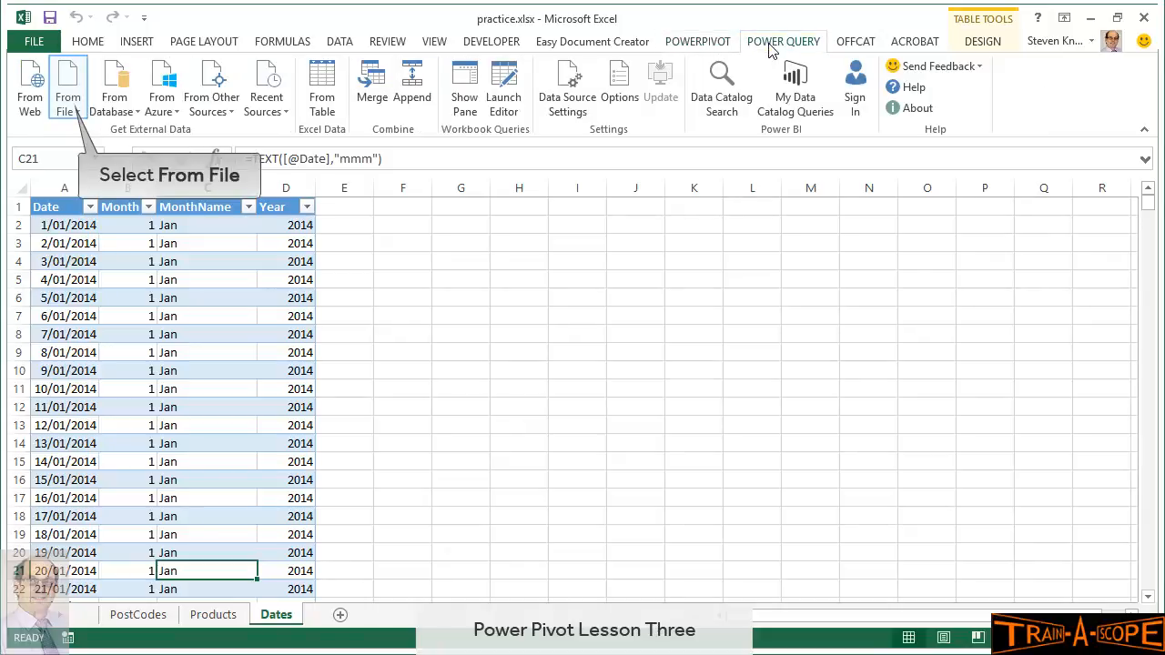
click(69, 110)
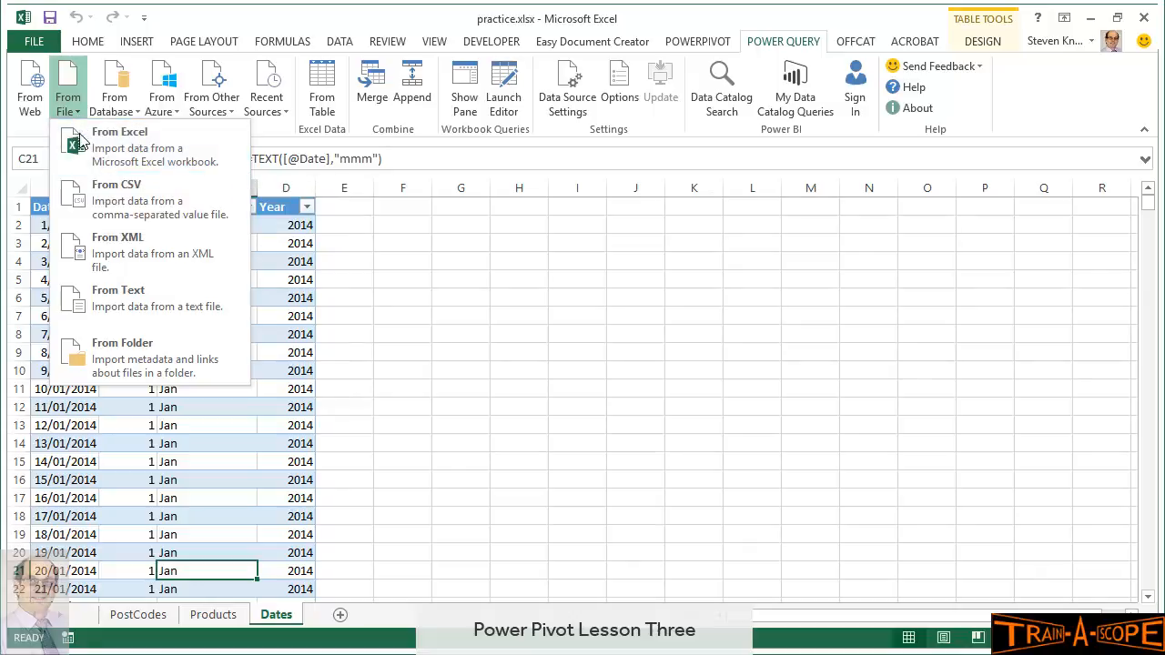
click(80, 146)
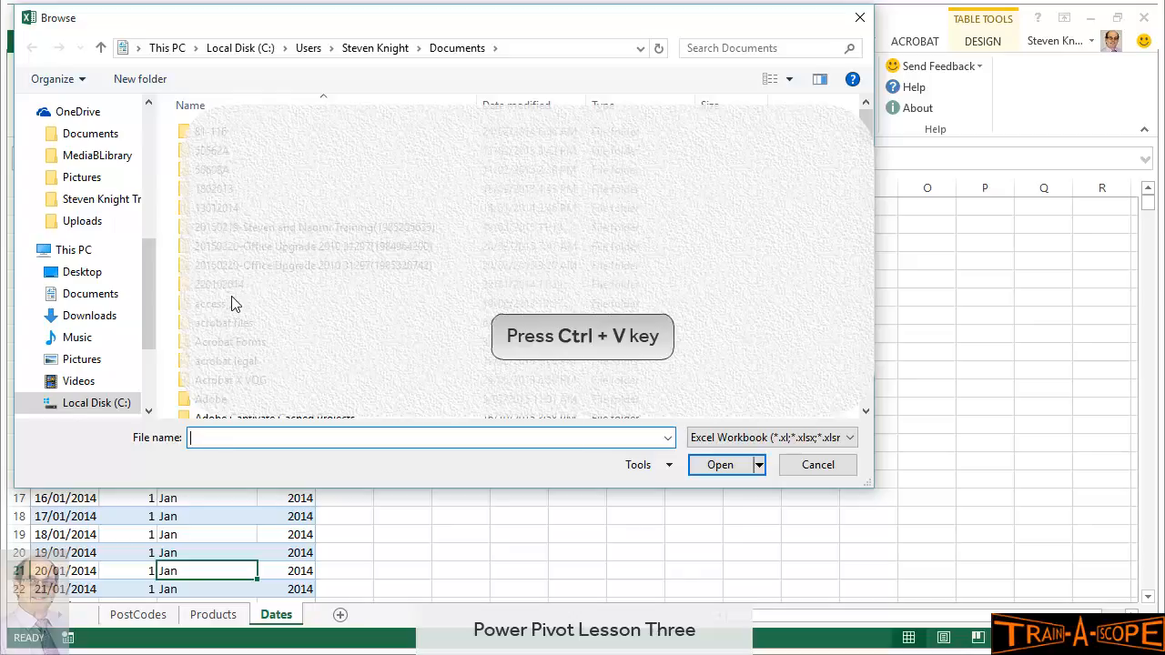
text(C:\Users\Steven Knight\Documents\pqdemo)
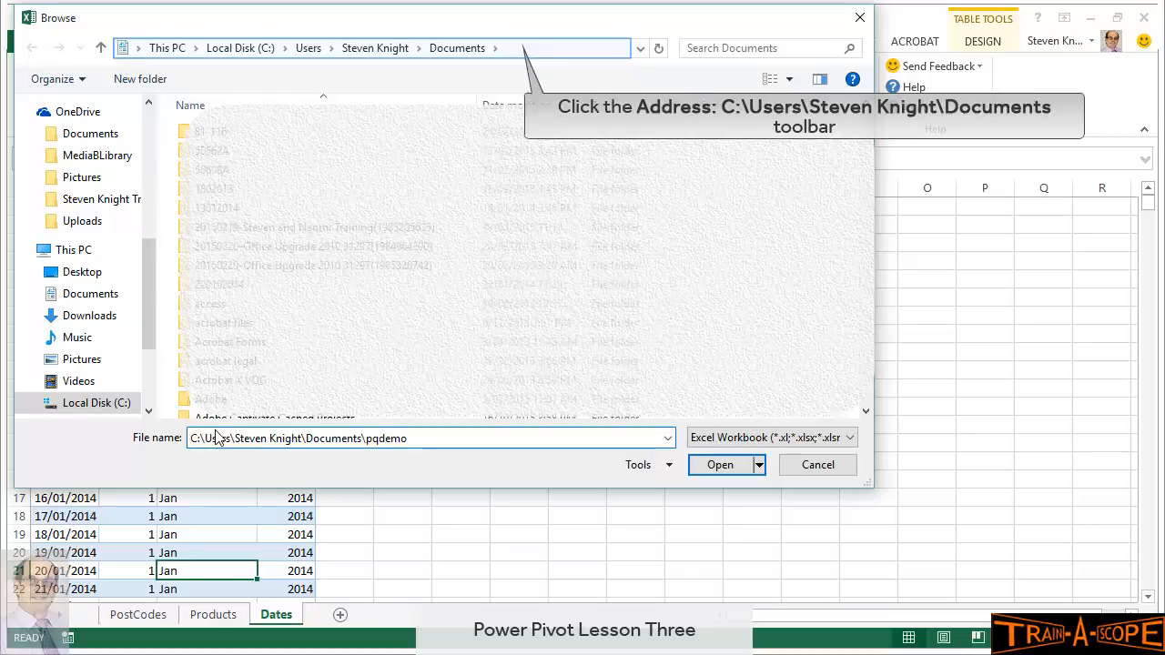
click(515, 49)
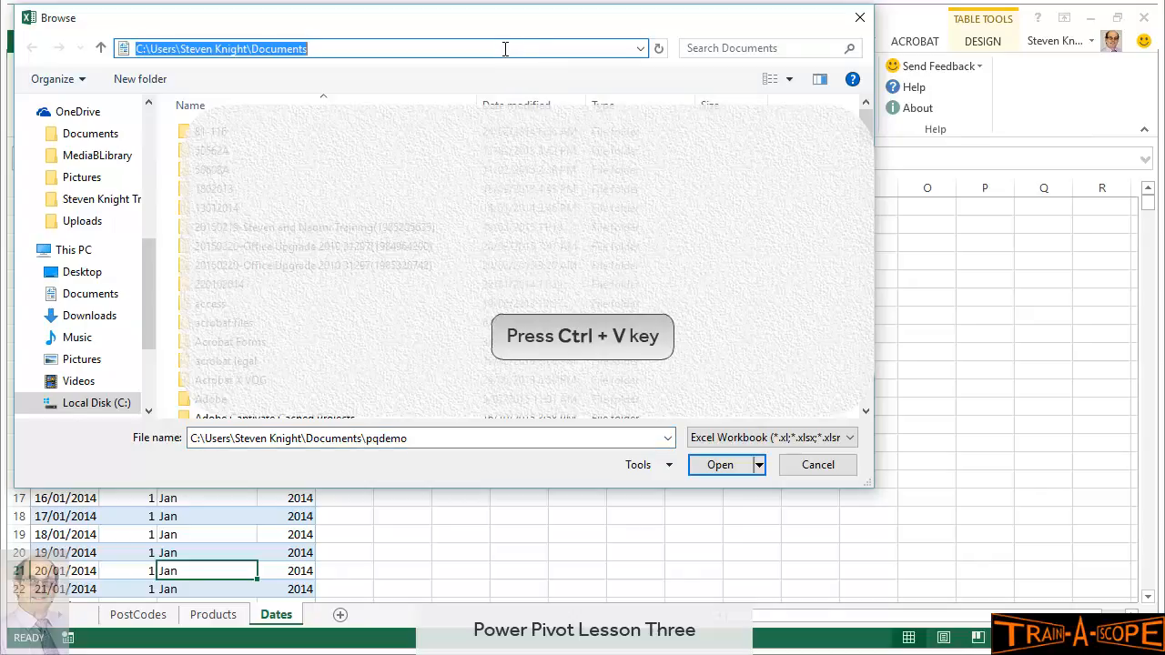
text(C:\Users\Steven Knight\Documents\pqdemo)
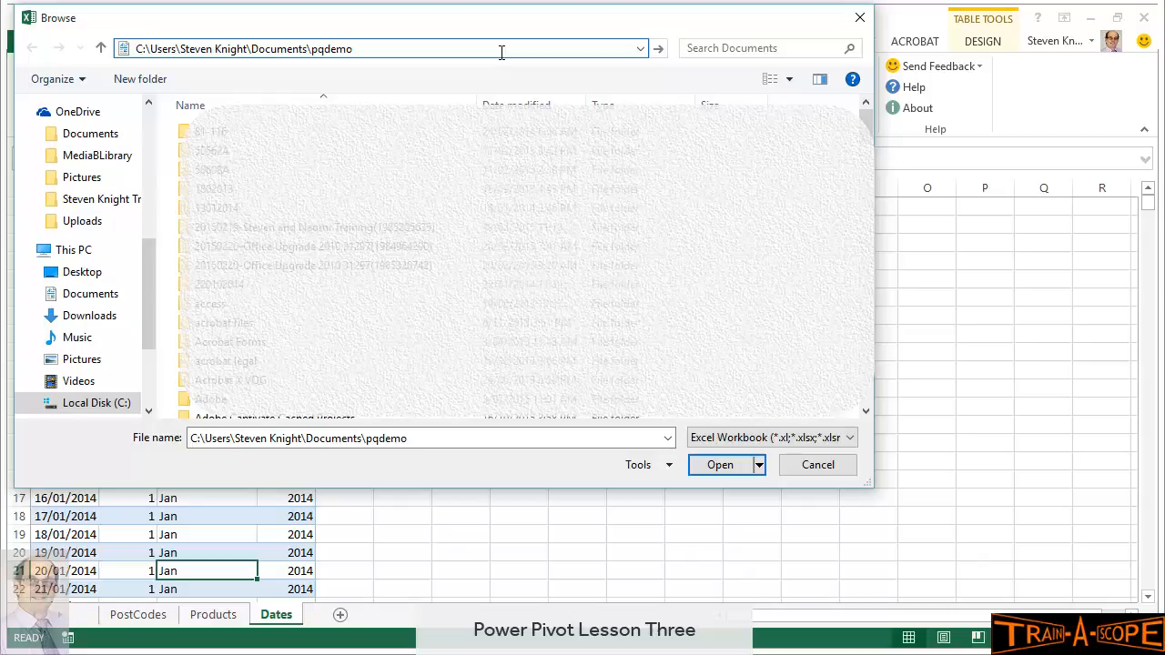
key(Return)
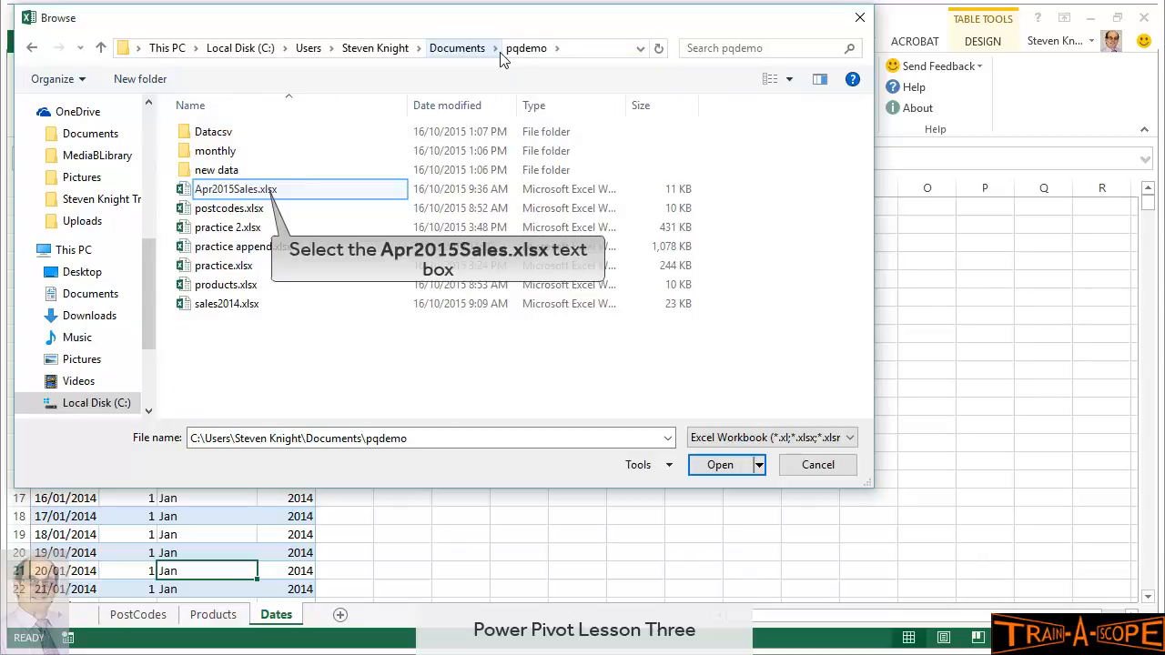
click(262, 193)
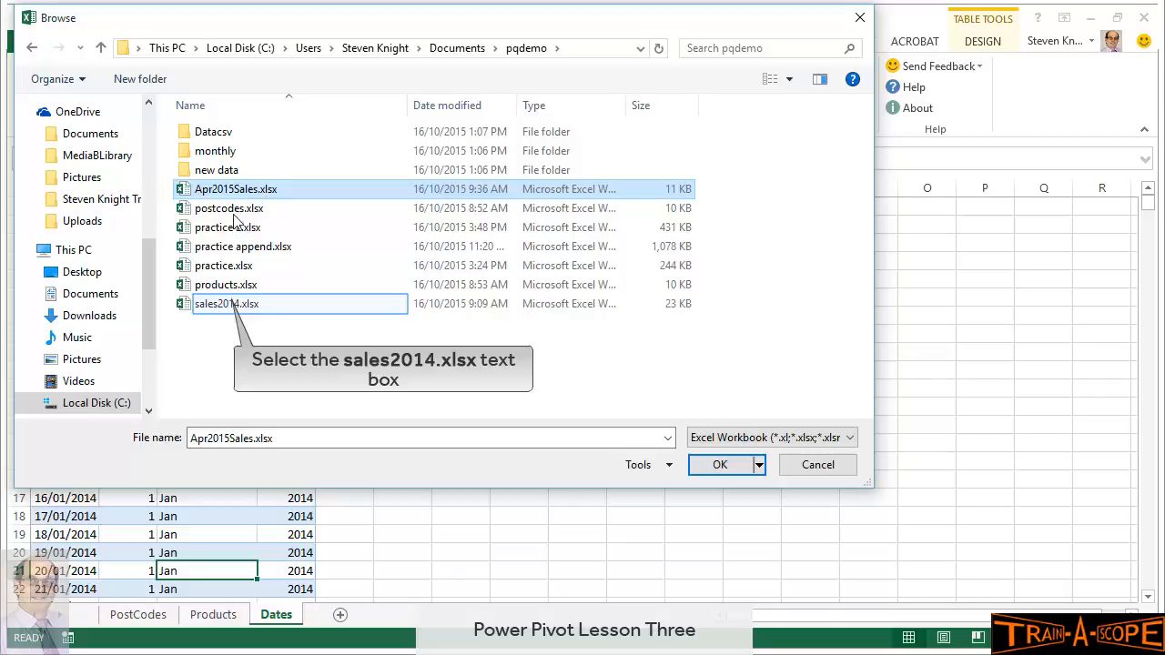
click(226, 307)
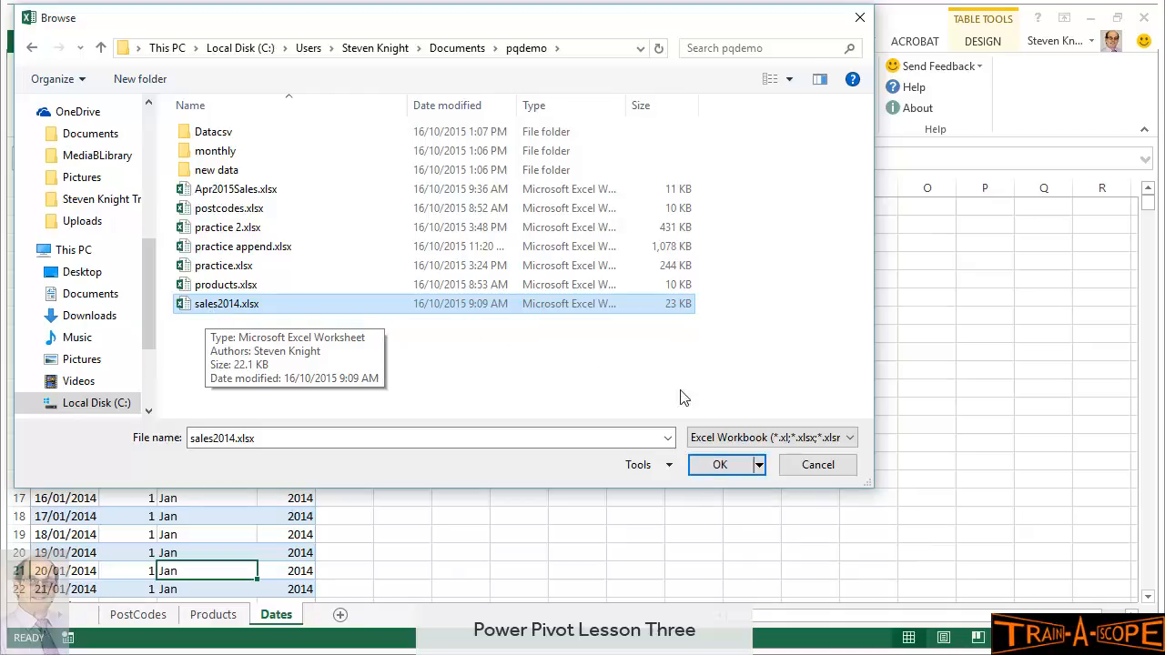
click(720, 466)
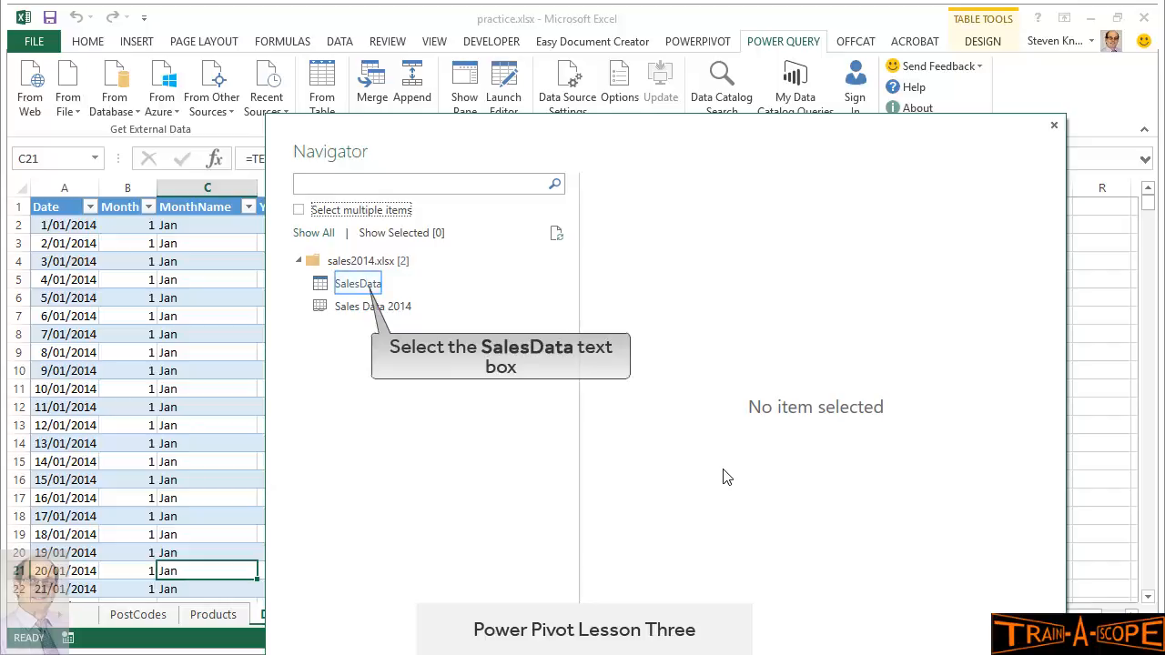
Preview the SalesData table in Navigator and choose Load To from the Load menu
click(361, 289)
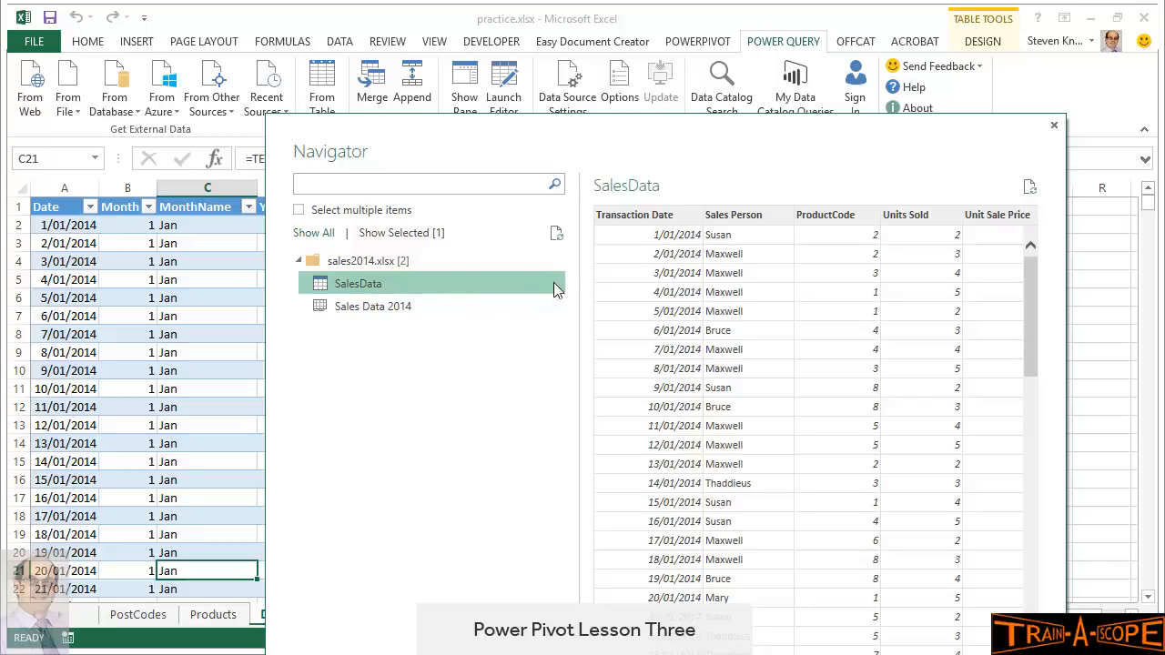
drag(668, 143, 655, 35)
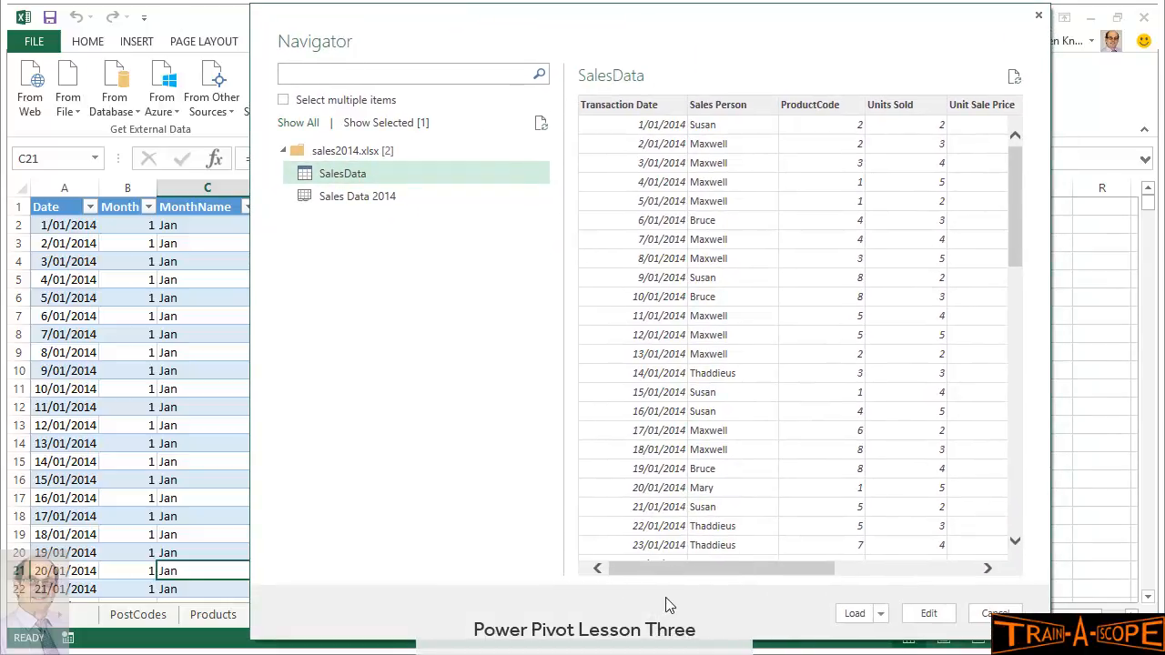
mouse_move(725, 567)
mouse_down()
mouse_move(859, 568)
mouse_move(706, 555)
mouse_up()
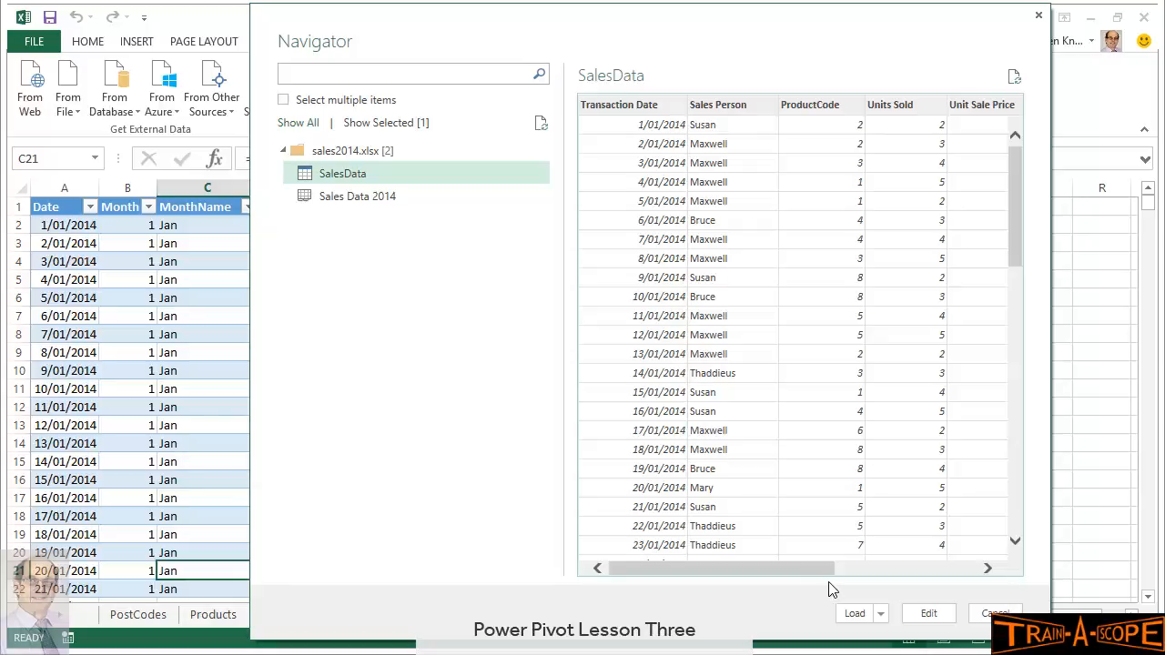
click(881, 615)
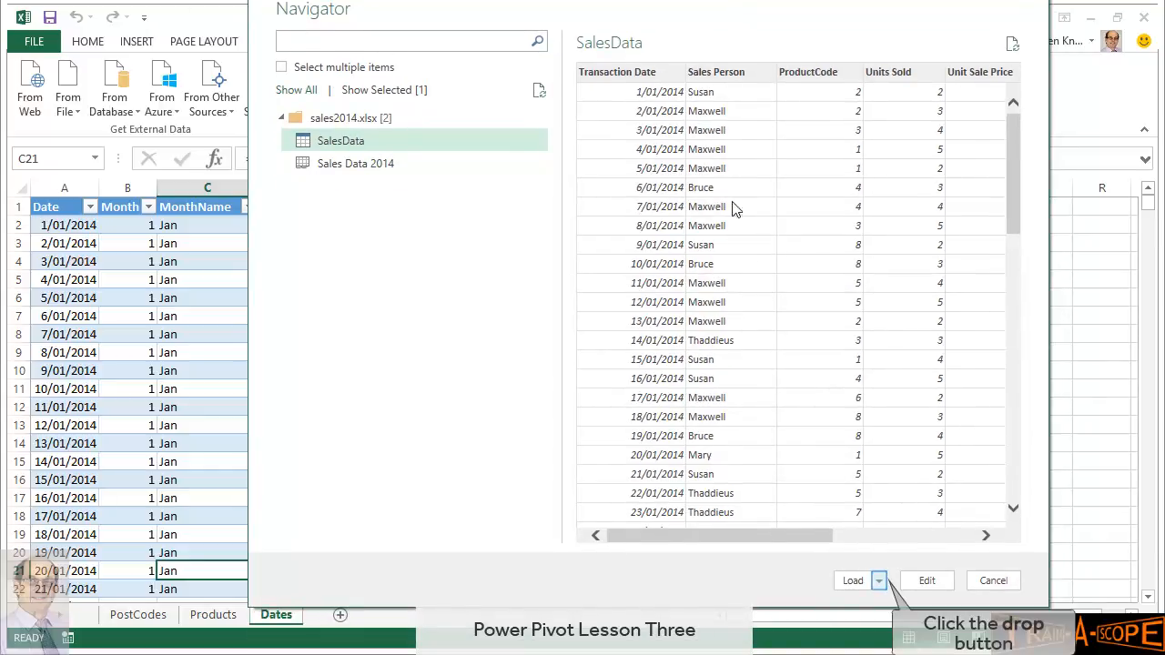
click(880, 581)
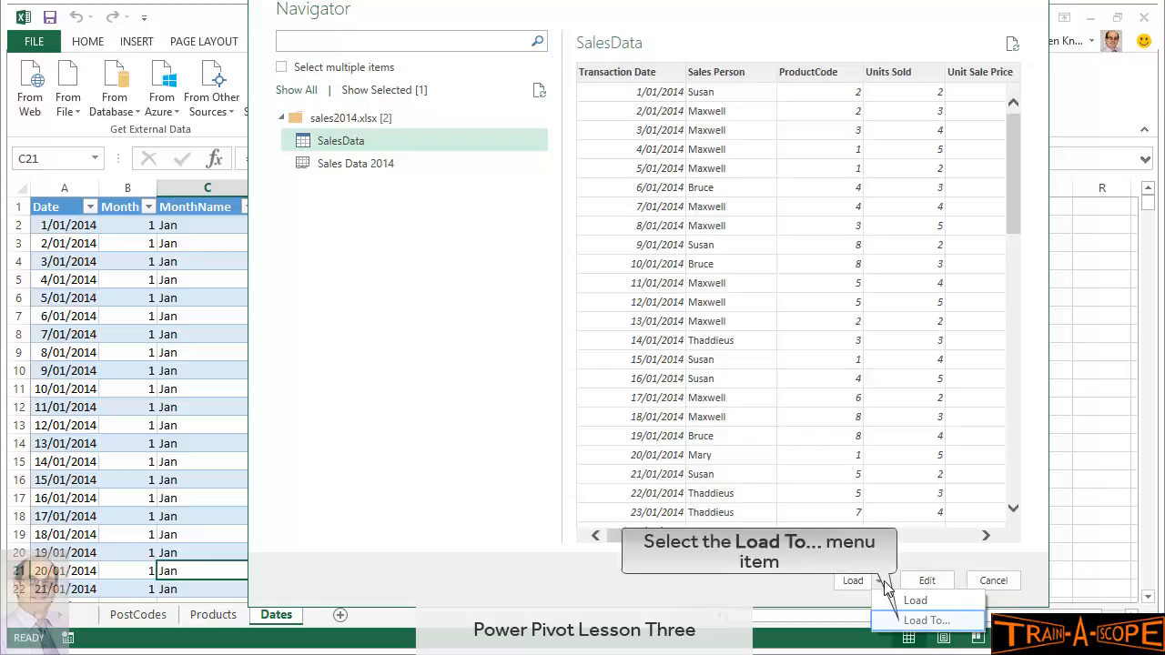
click(910, 623)
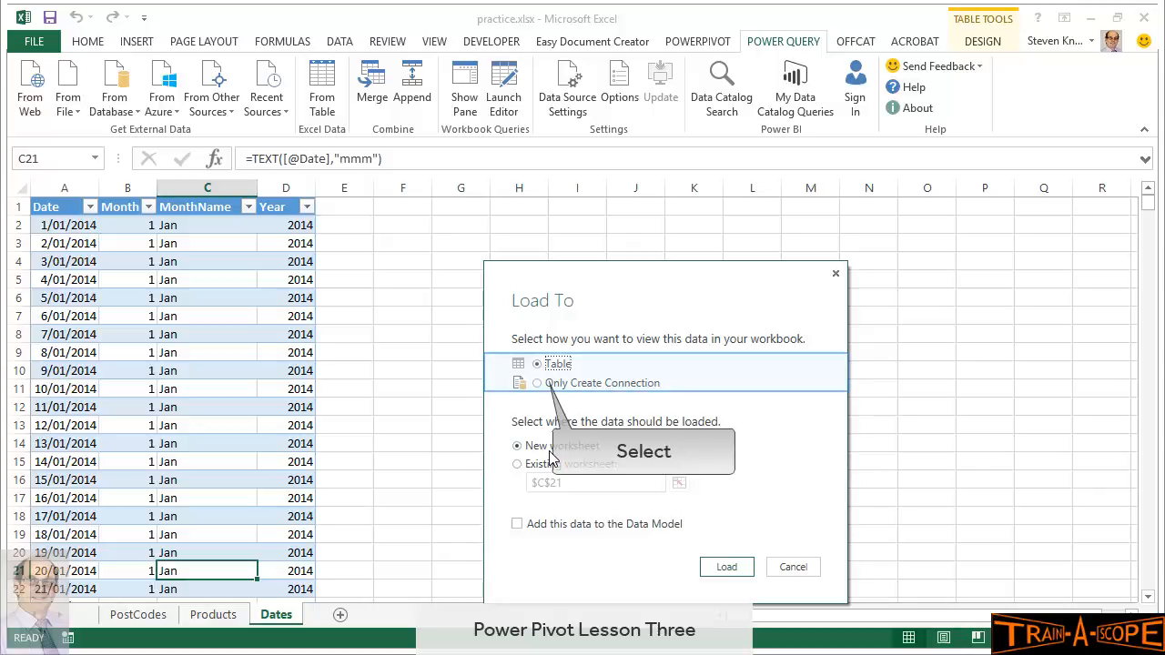
Load SalesData as Only Create Connection with Add this data to the Data Model ticked
click(538, 383)
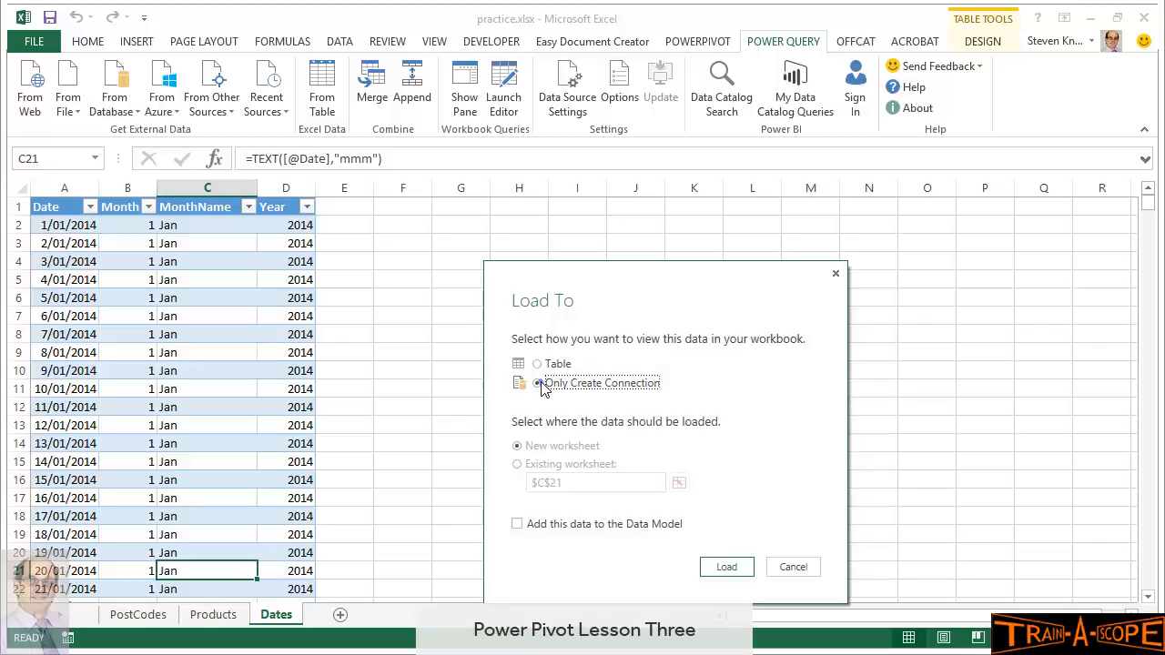
click(518, 526)
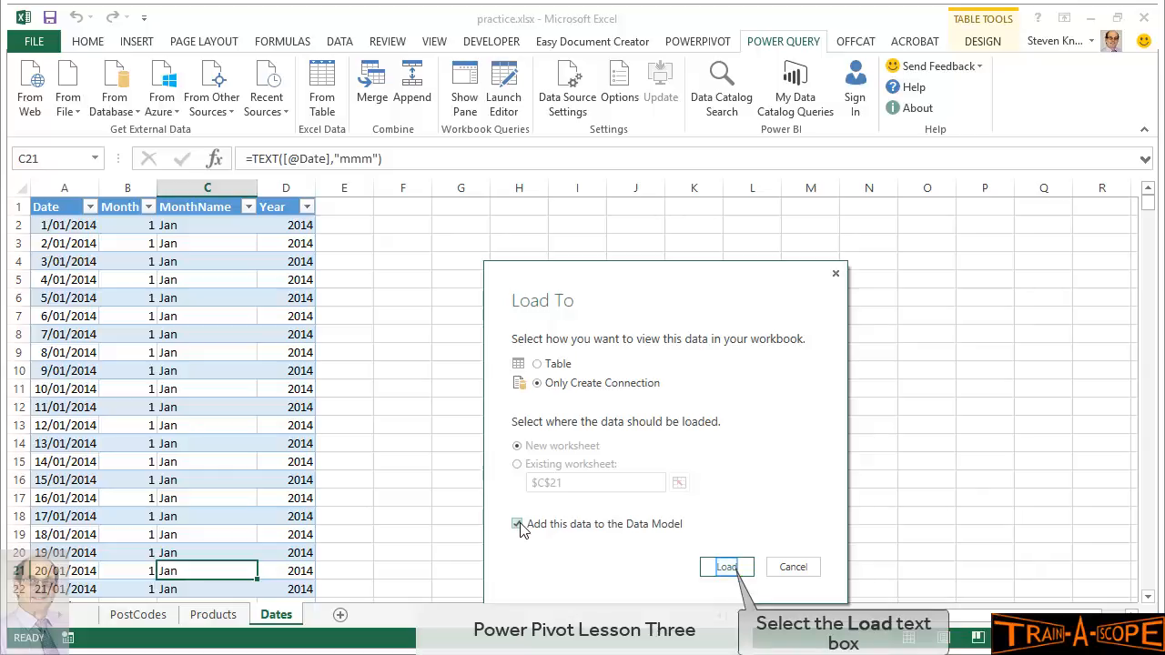
click(726, 568)
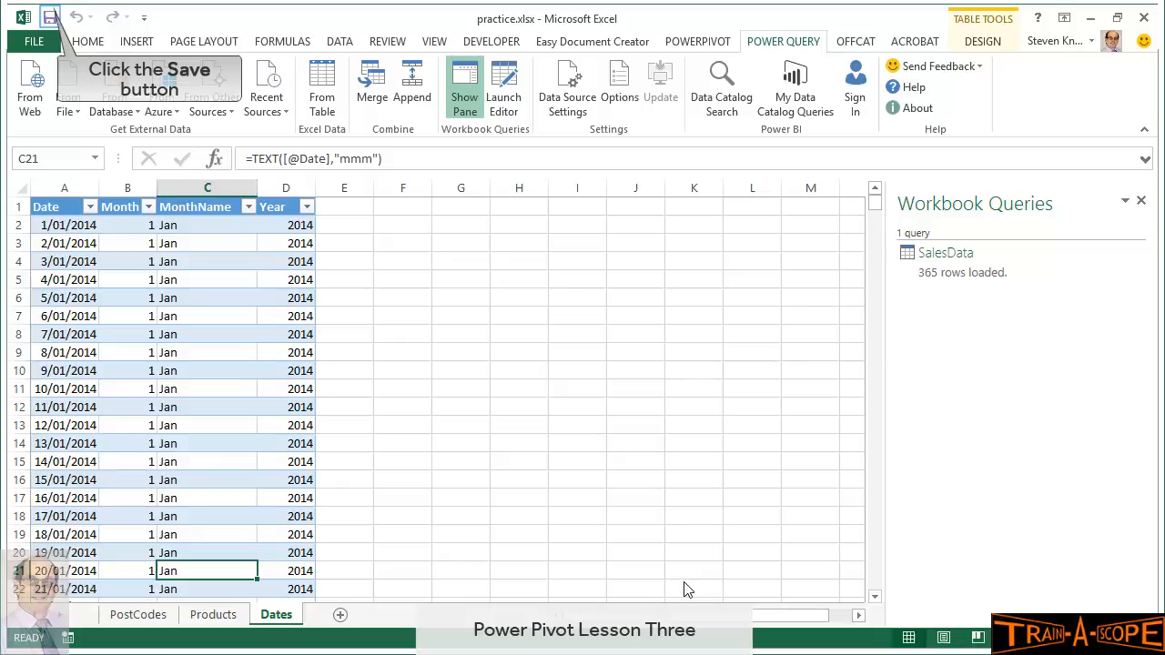
Save practice.xlsx and open the Power Pivot Manage window showing the Dates table
click(50, 18)
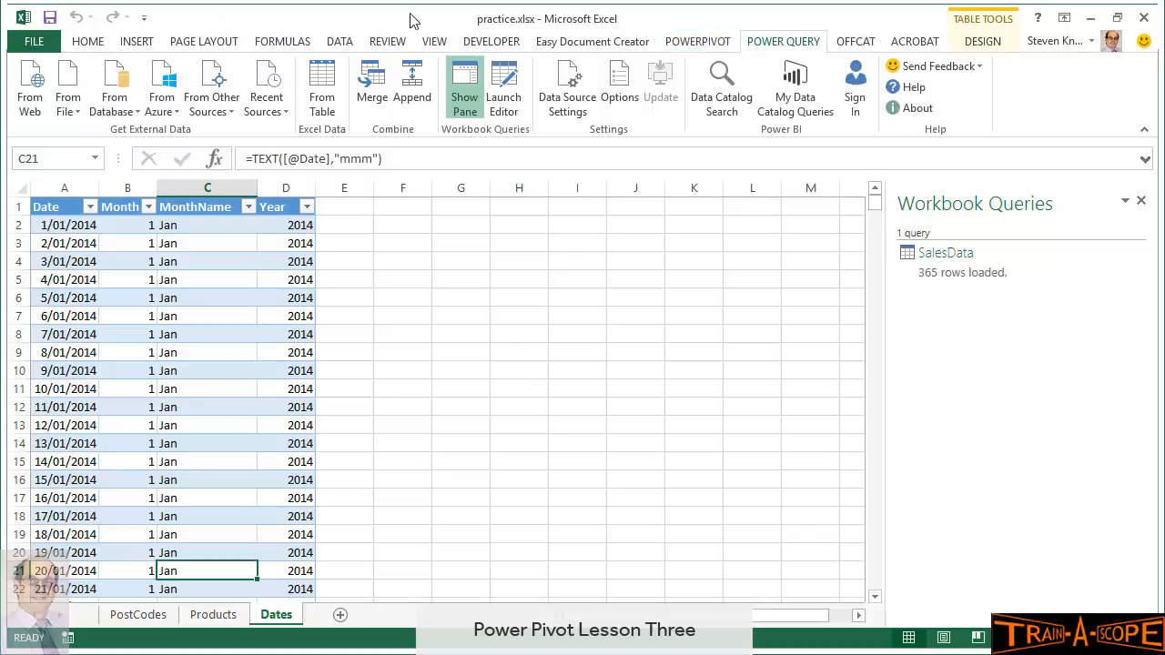
click(701, 43)
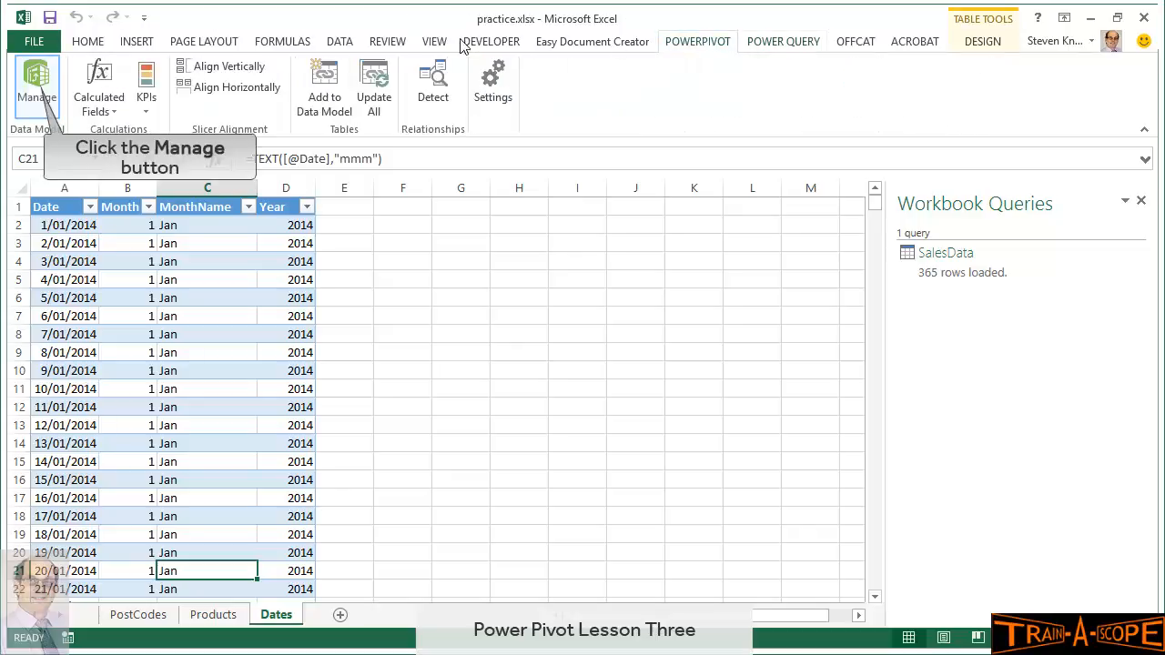
click(36, 95)
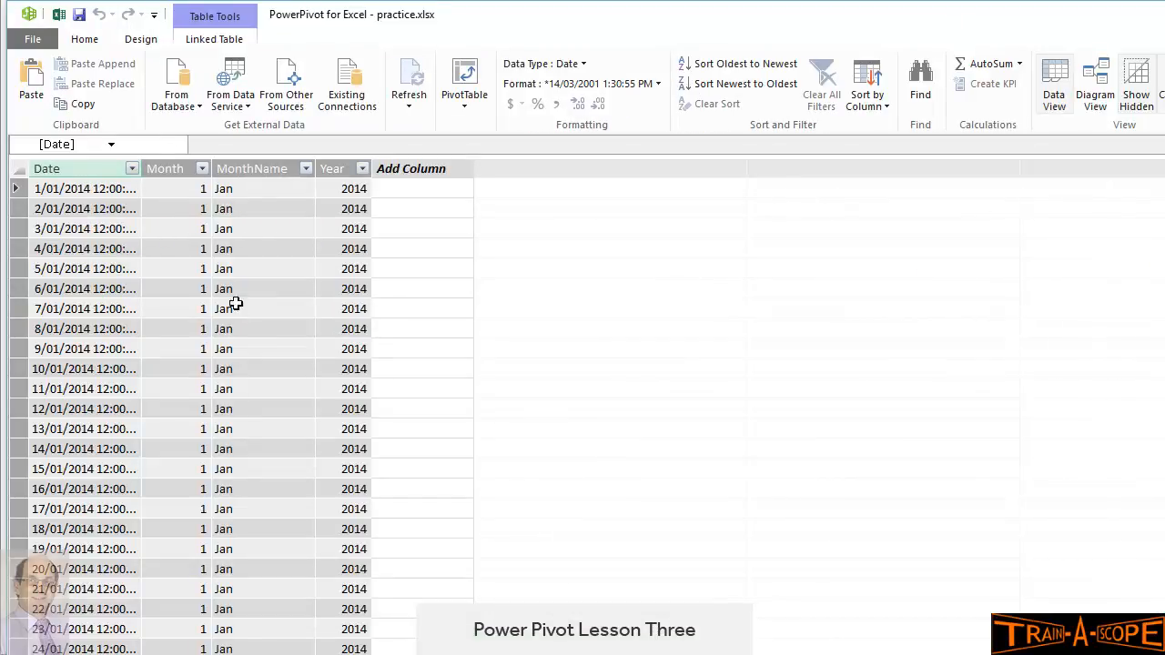
scroll(259, 542, down, 5)
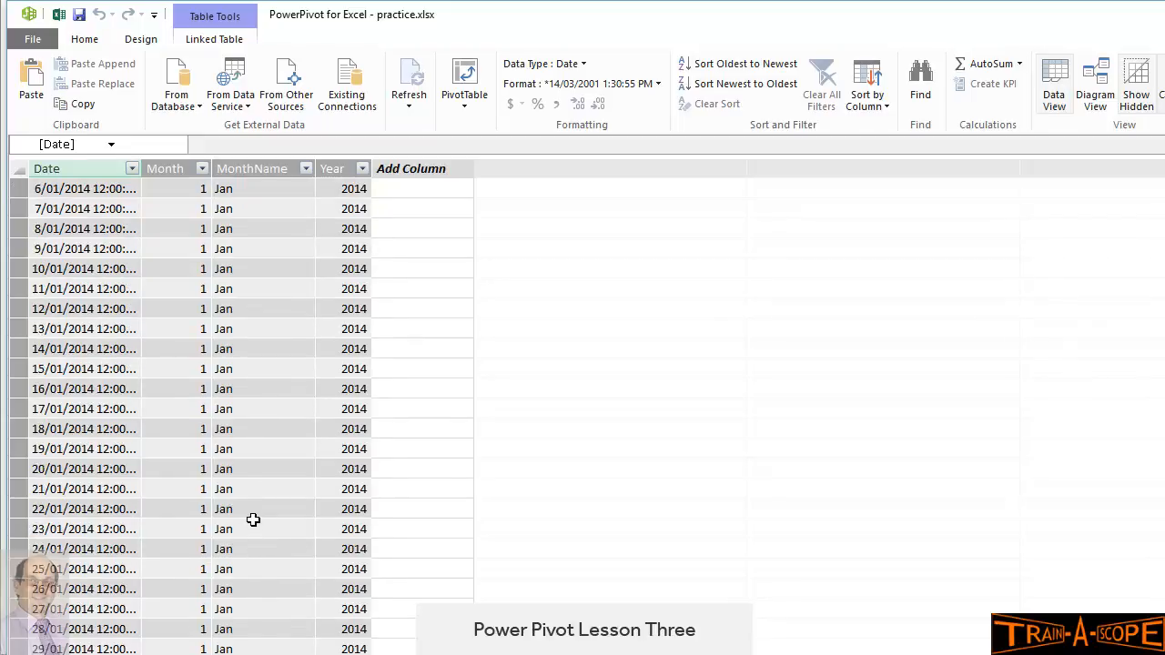
scroll(253, 519, up, 5)
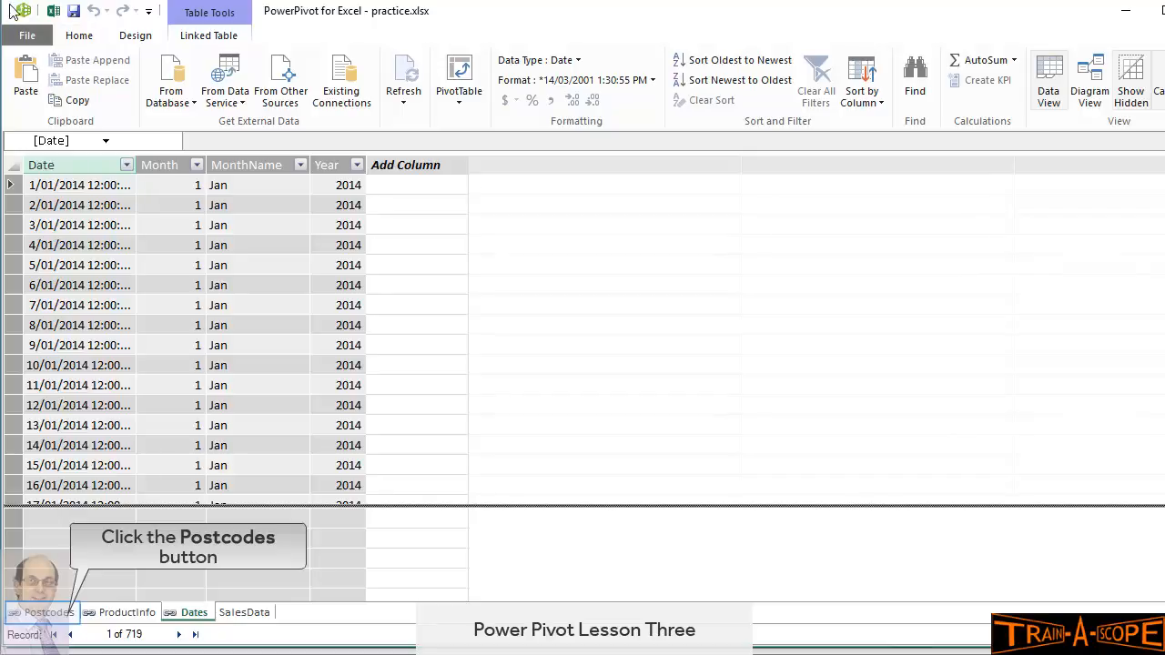
click(60, 617)
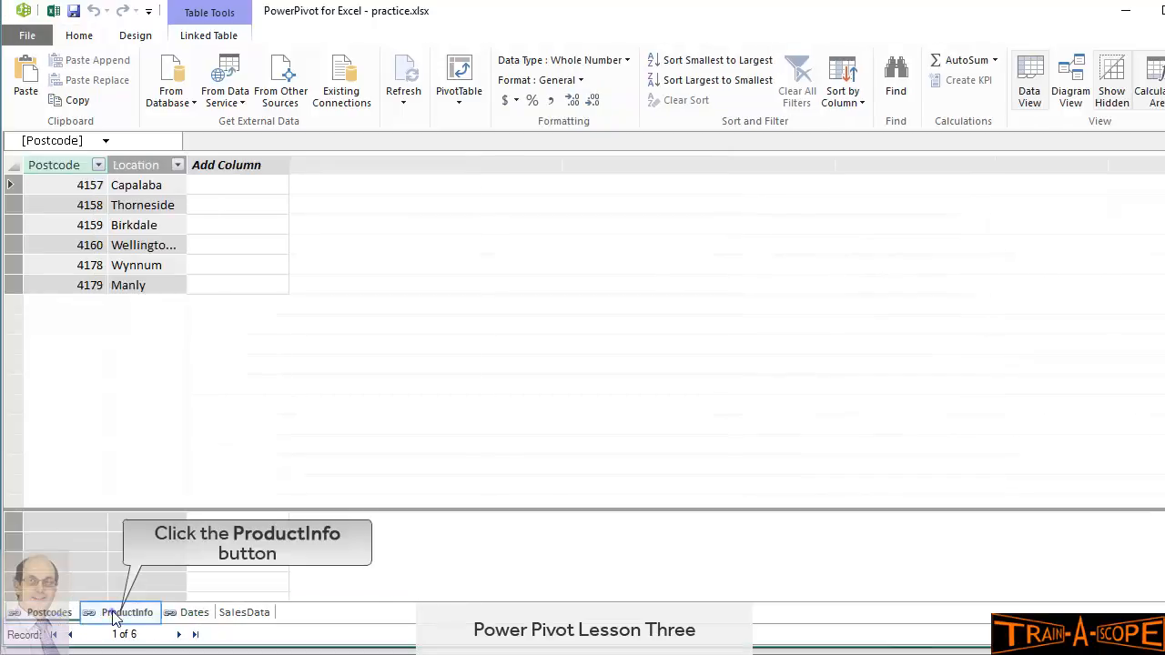
click(118, 616)
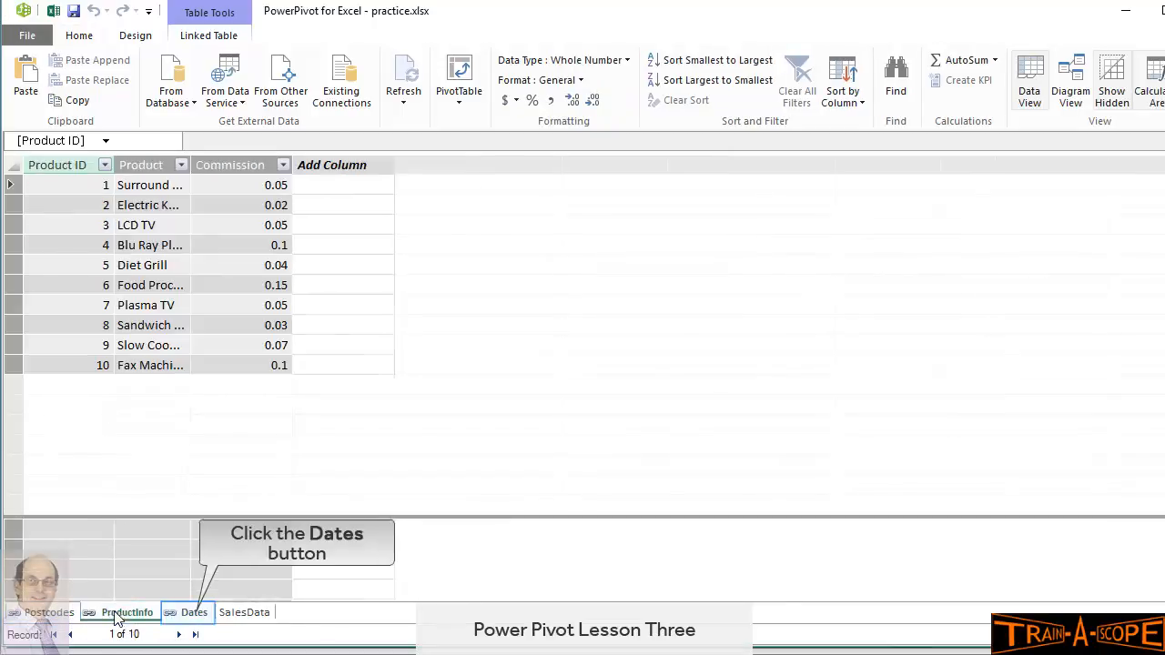
click(178, 616)
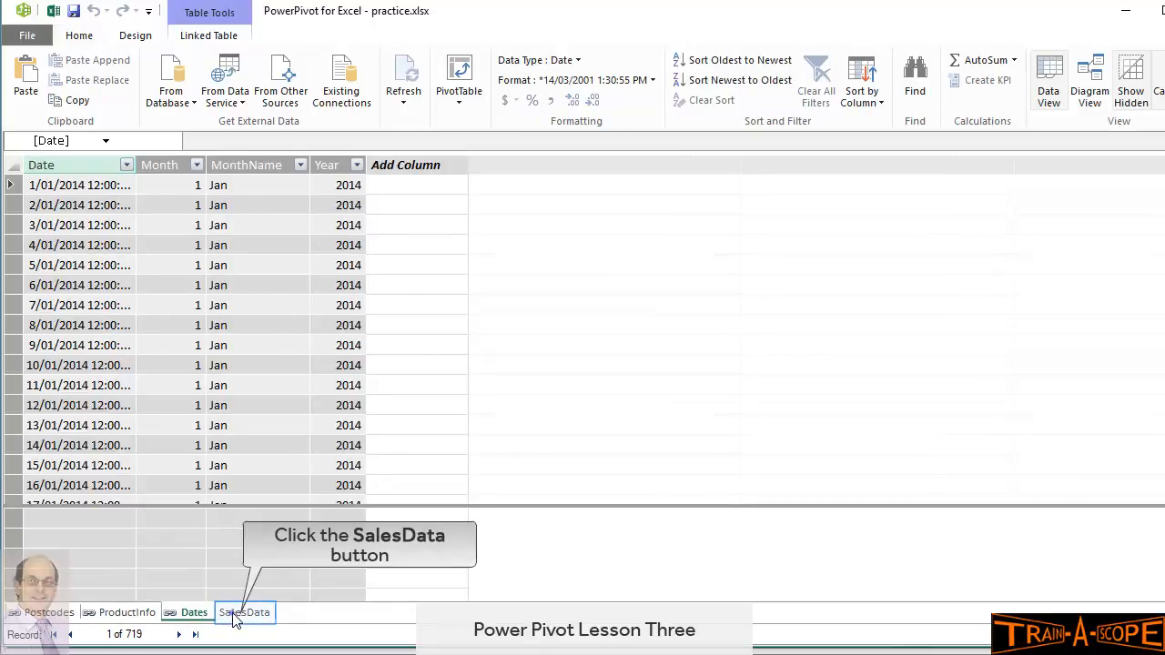
click(233, 616)
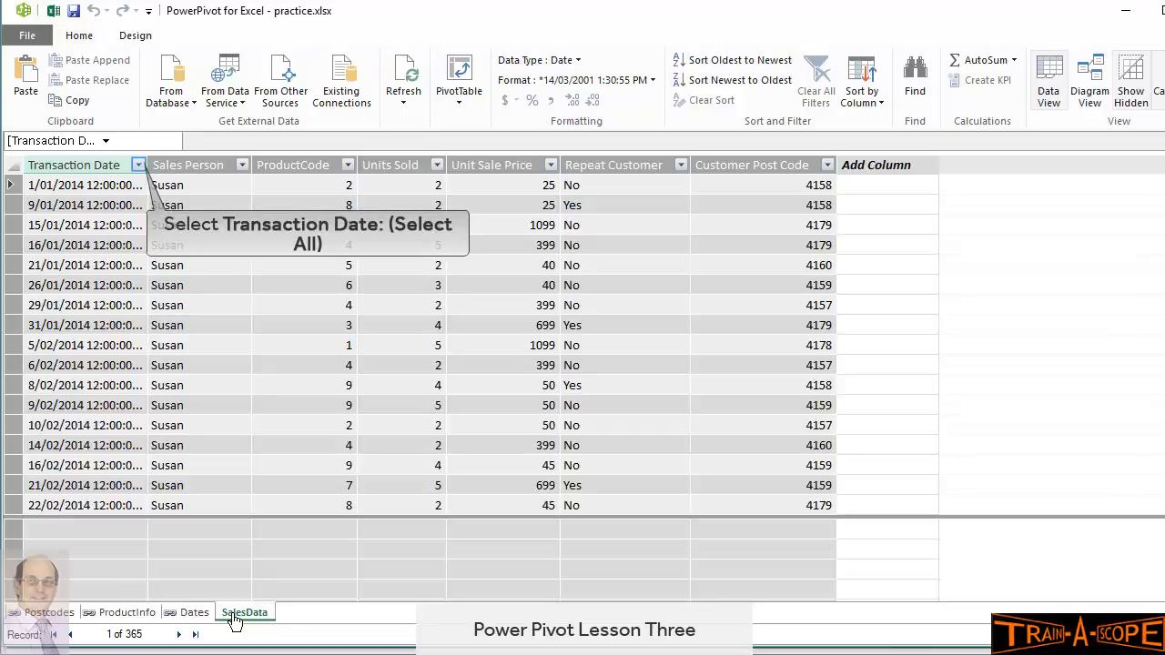
click(137, 166)
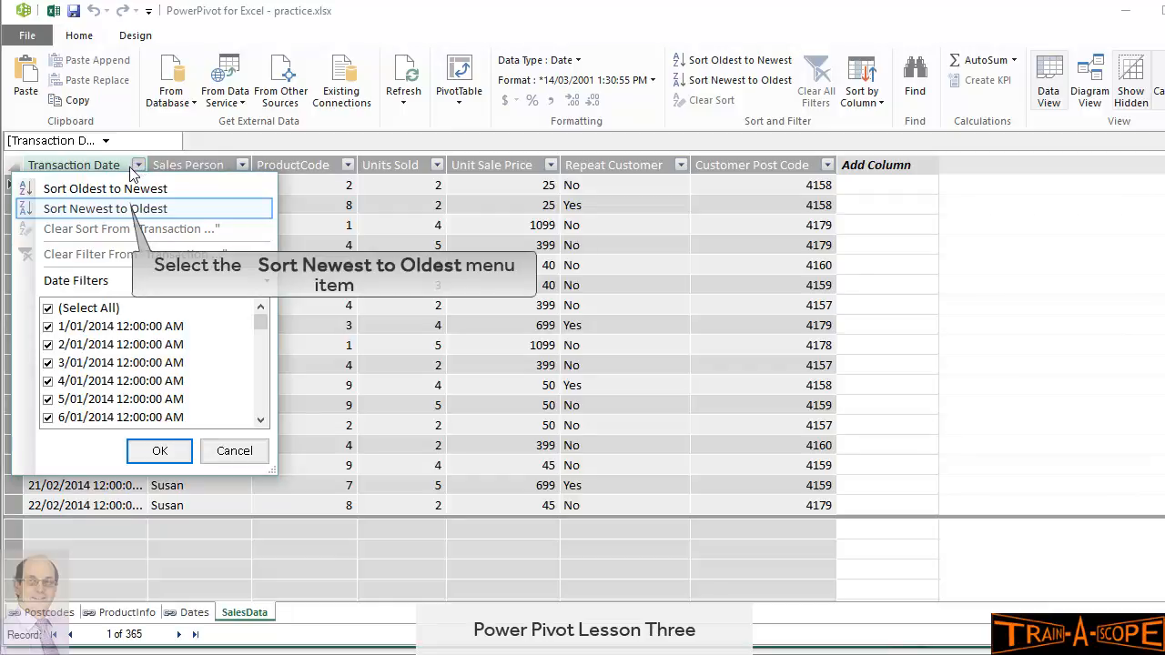
click(123, 210)
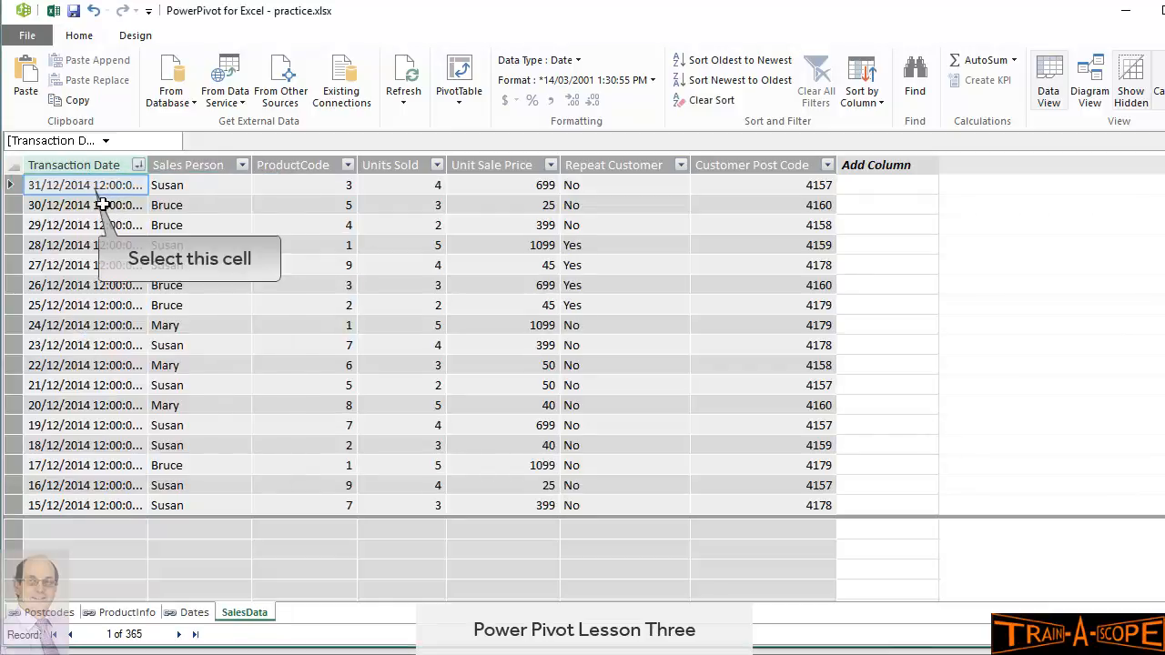
click(88, 189)
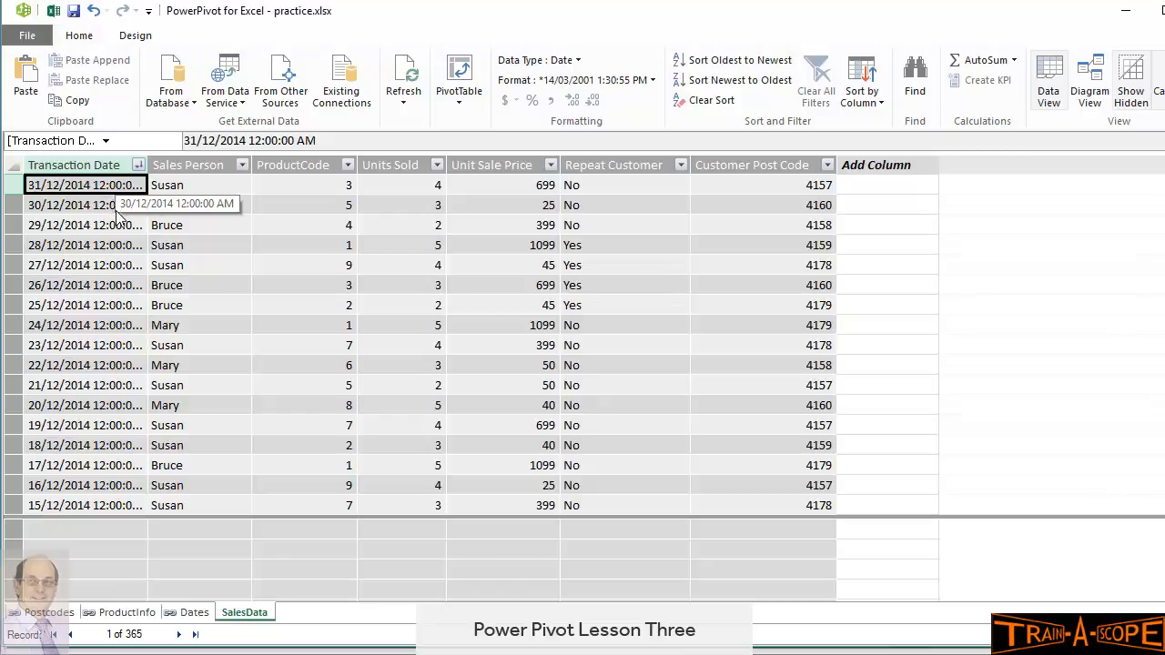
click(137, 165)
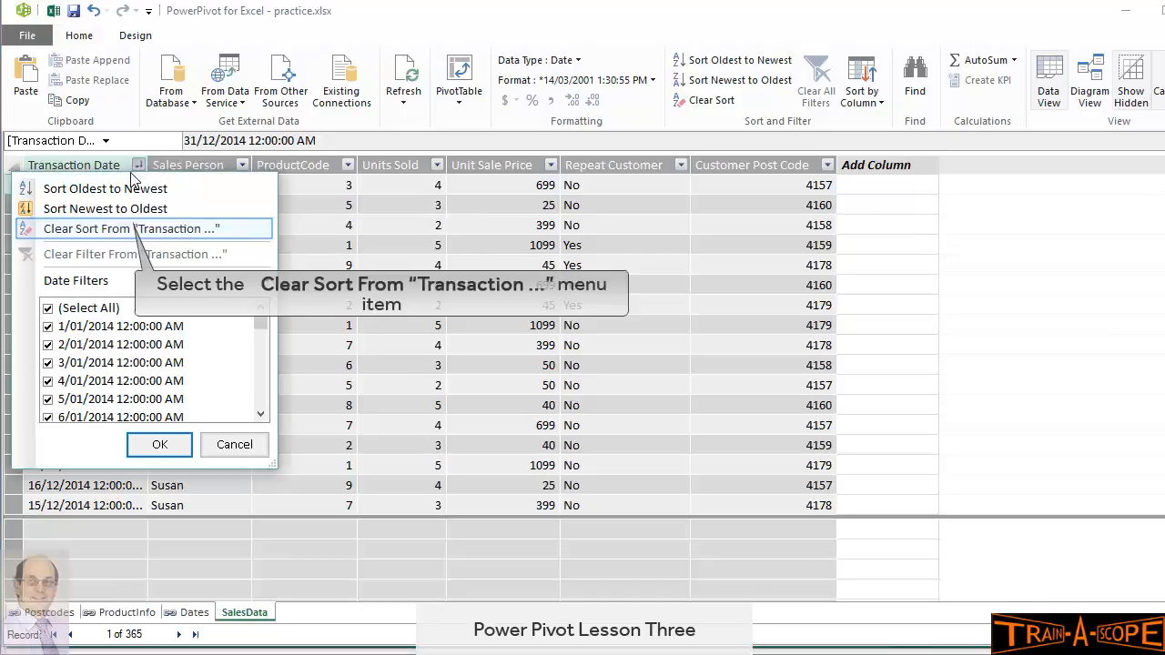
click(126, 229)
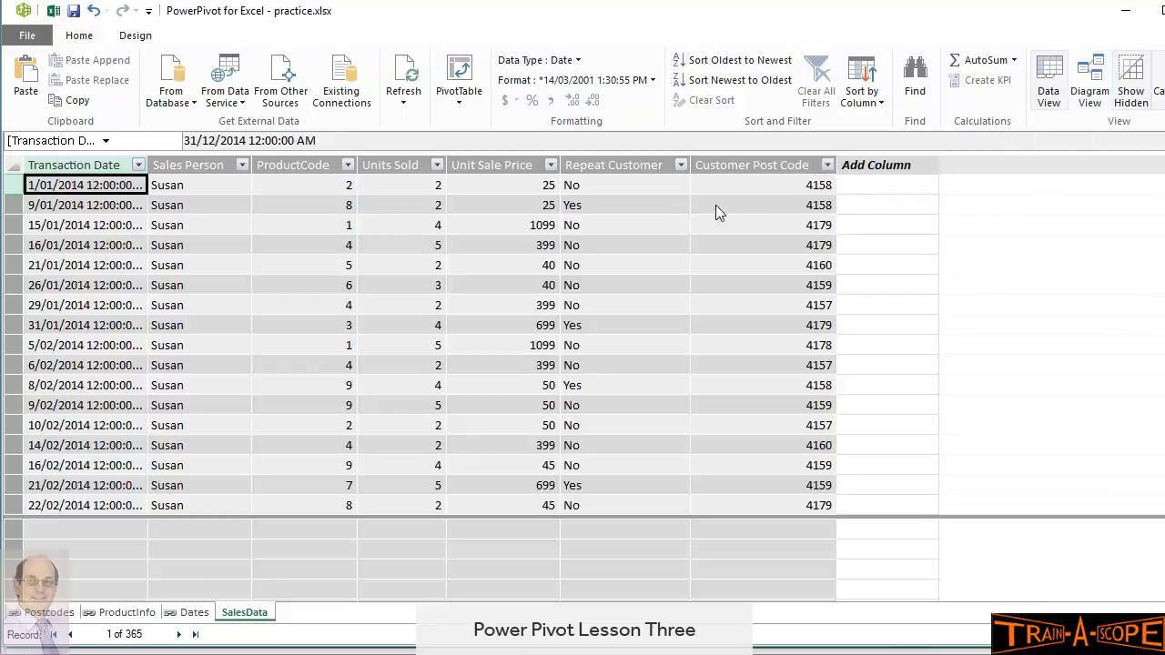
Switch to Diagram View, enlarge SalesData, and rearrange the Postcodes, Dates and ProductInfo boxes
click(1090, 91)
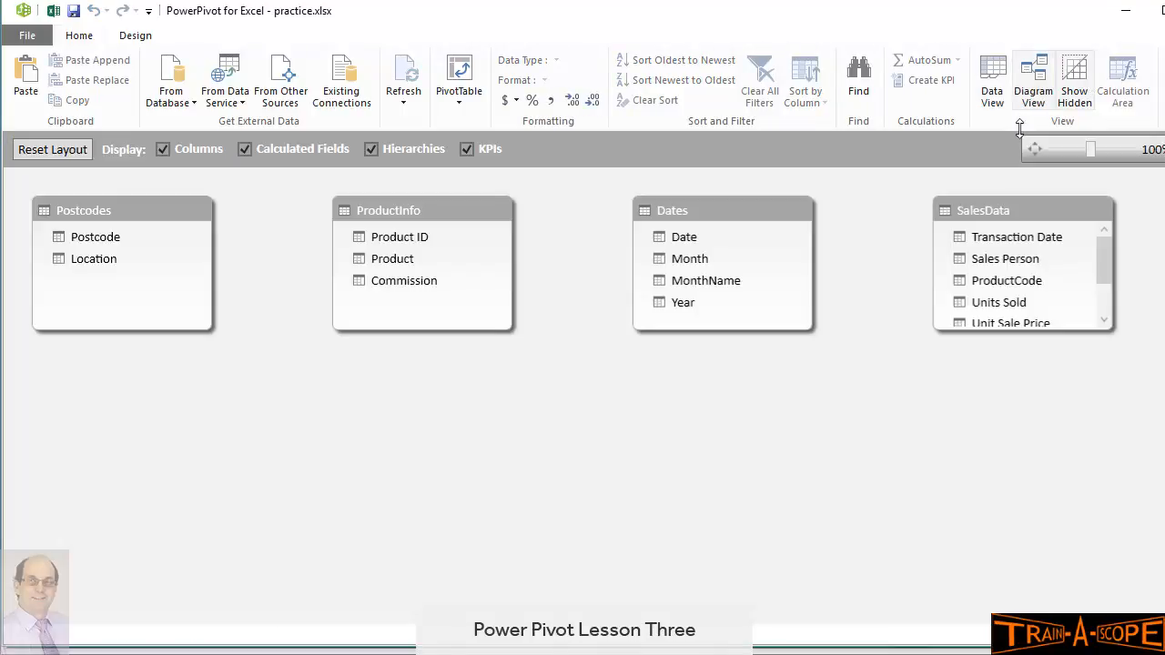
drag(985, 335, 984, 502)
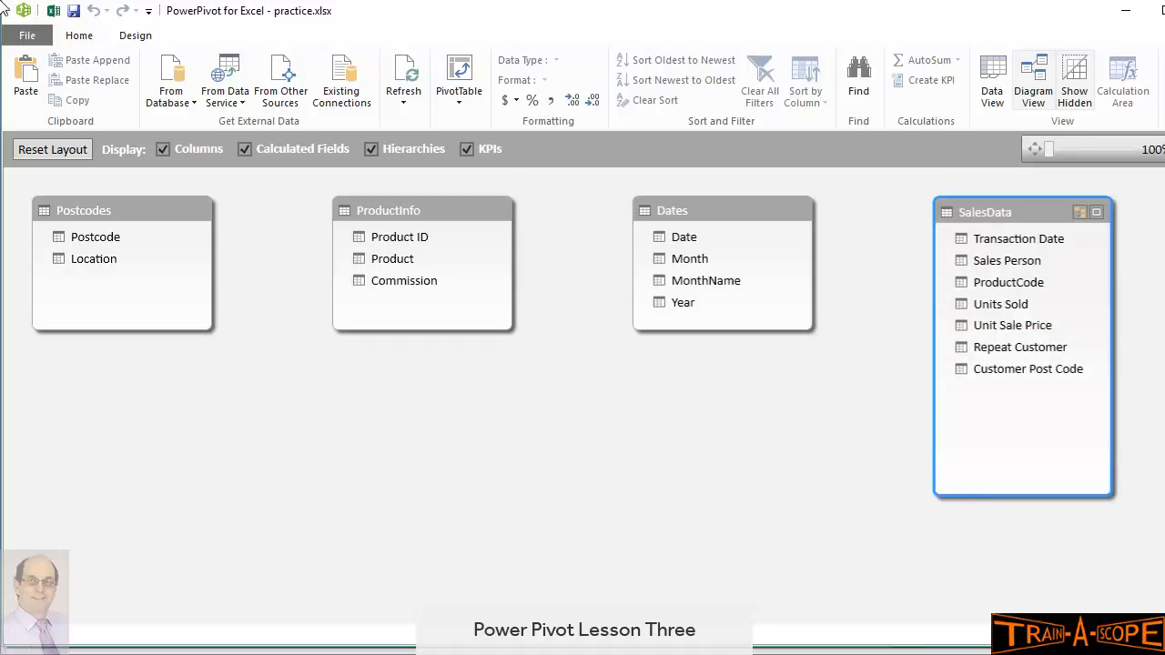
drag(1022, 212, 138, 303)
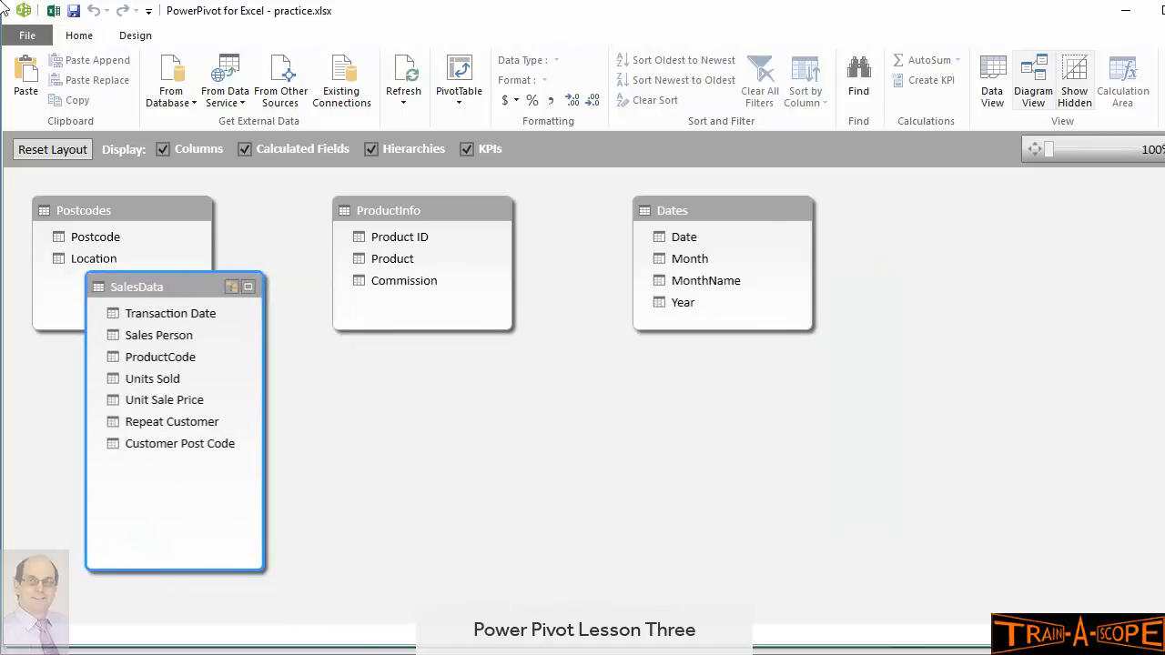
drag(130, 204, 477, 463)
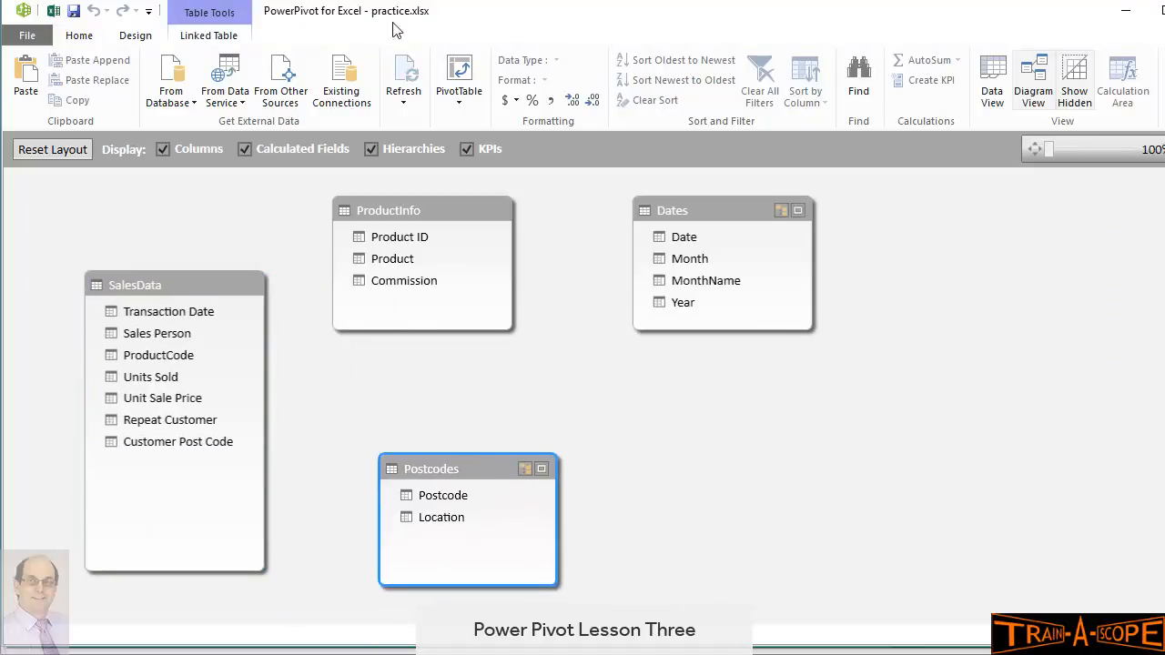
drag(644, 211, 292, 211)
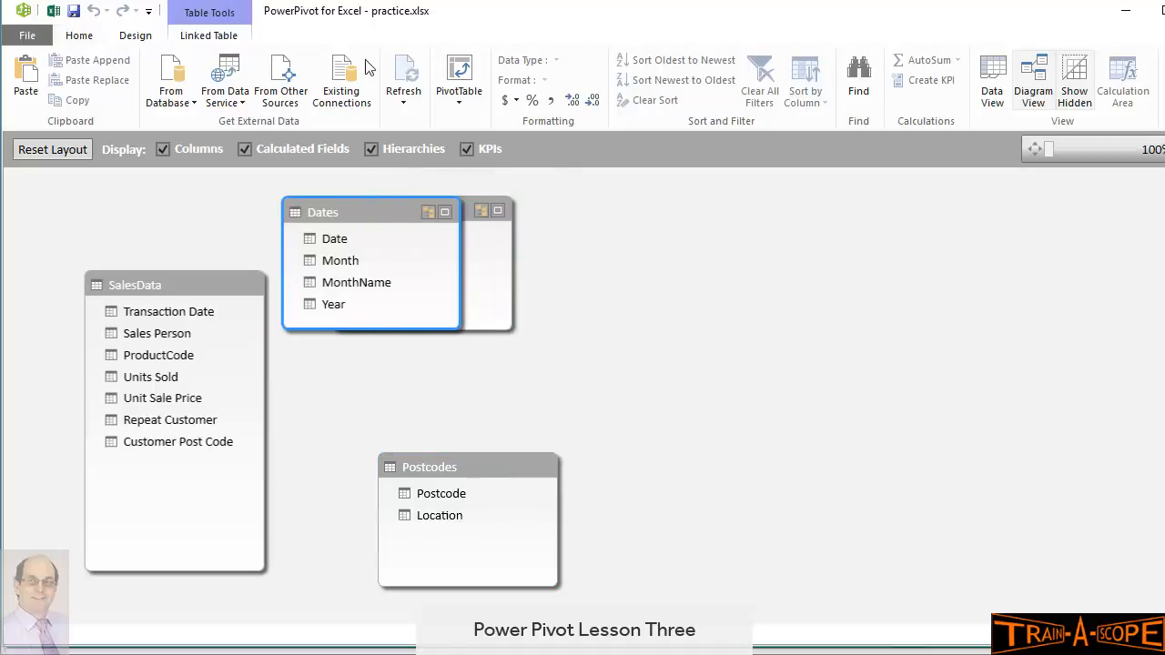
drag(401, 236, 626, 296)
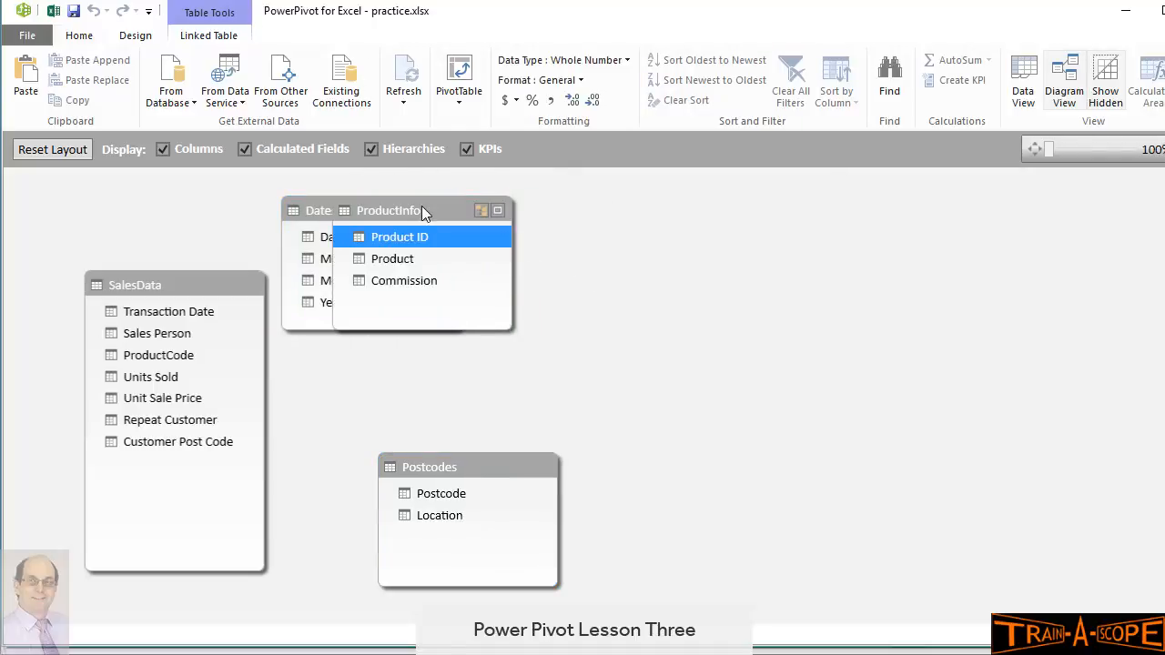
drag(421, 206, 606, 261)
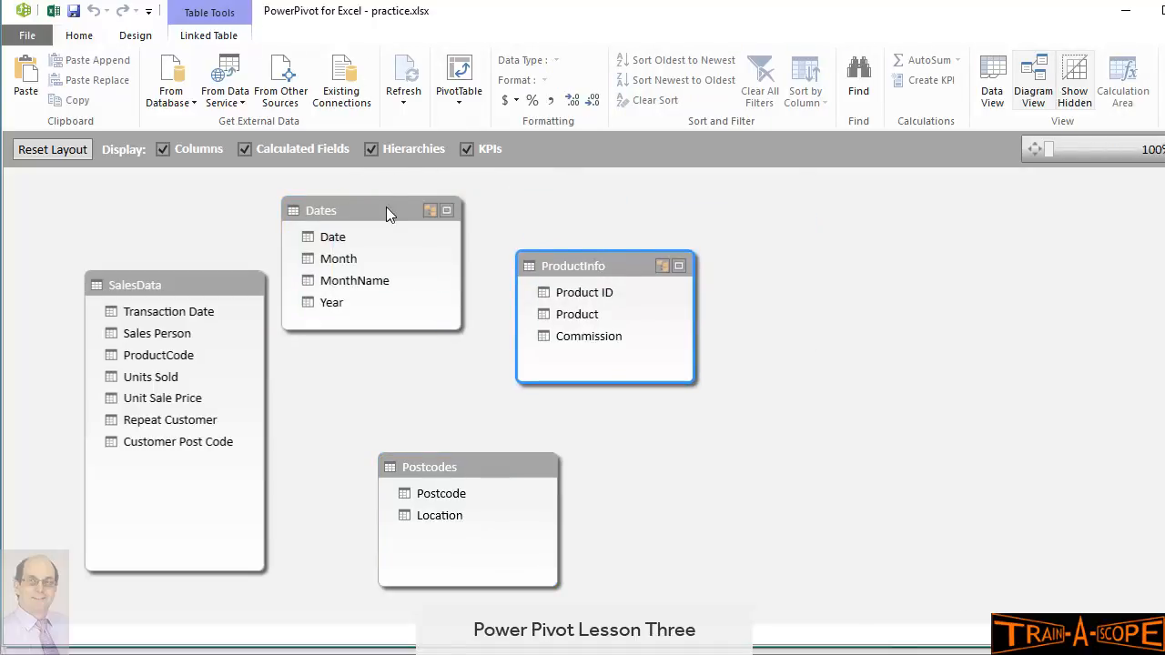
drag(386, 207, 400, 207)
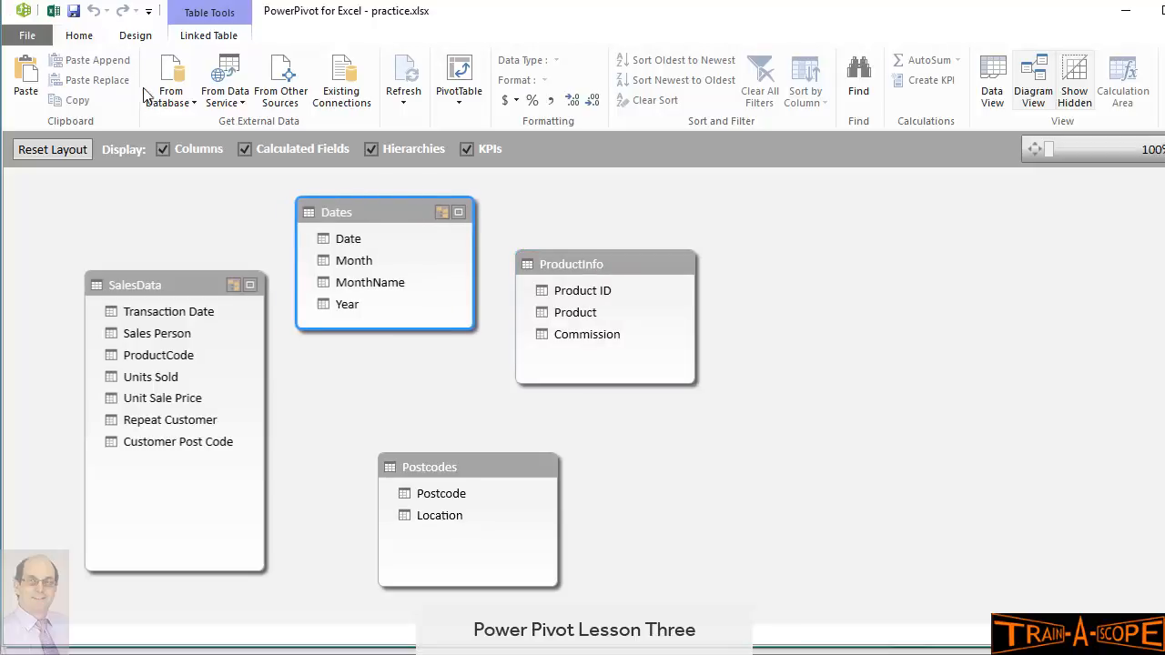
Link Transaction Date to Date, Postcode to Customer Post Code, and Product ID to ProductCode
drag(185, 316, 338, 243)
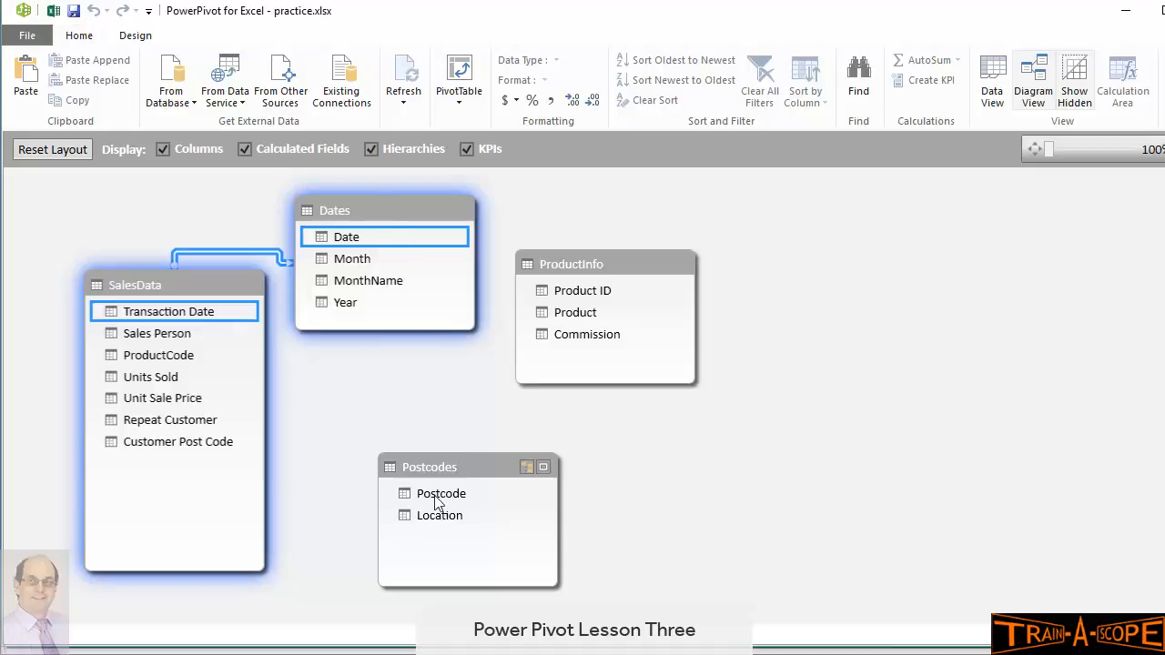
drag(437, 503, 196, 446)
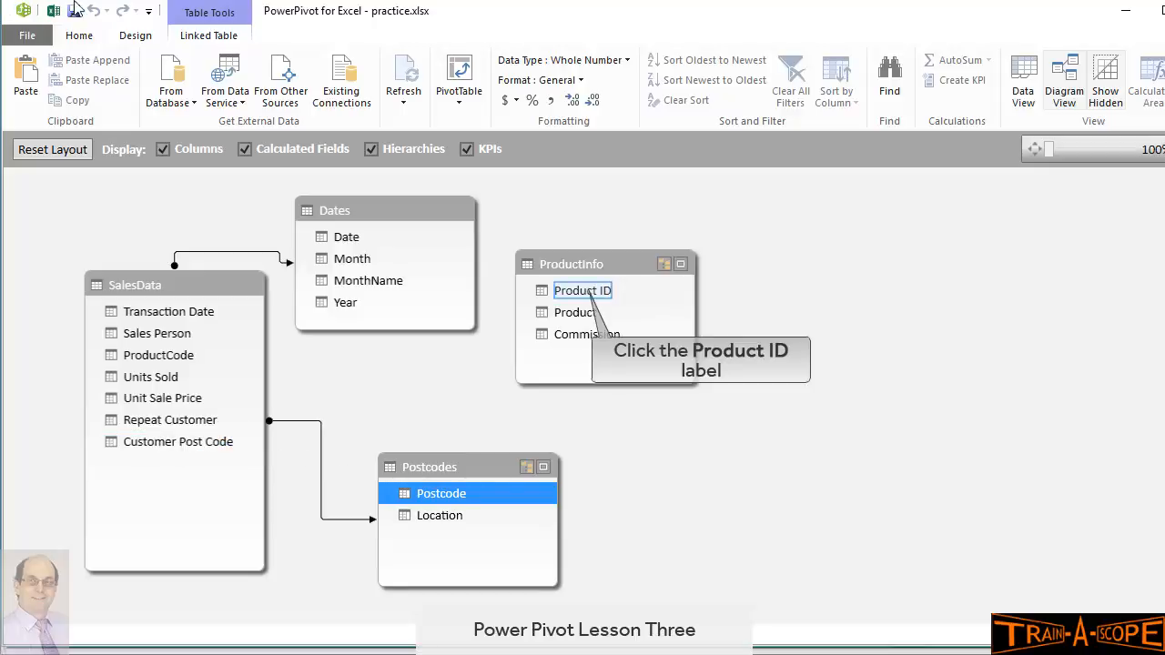
click(584, 293)
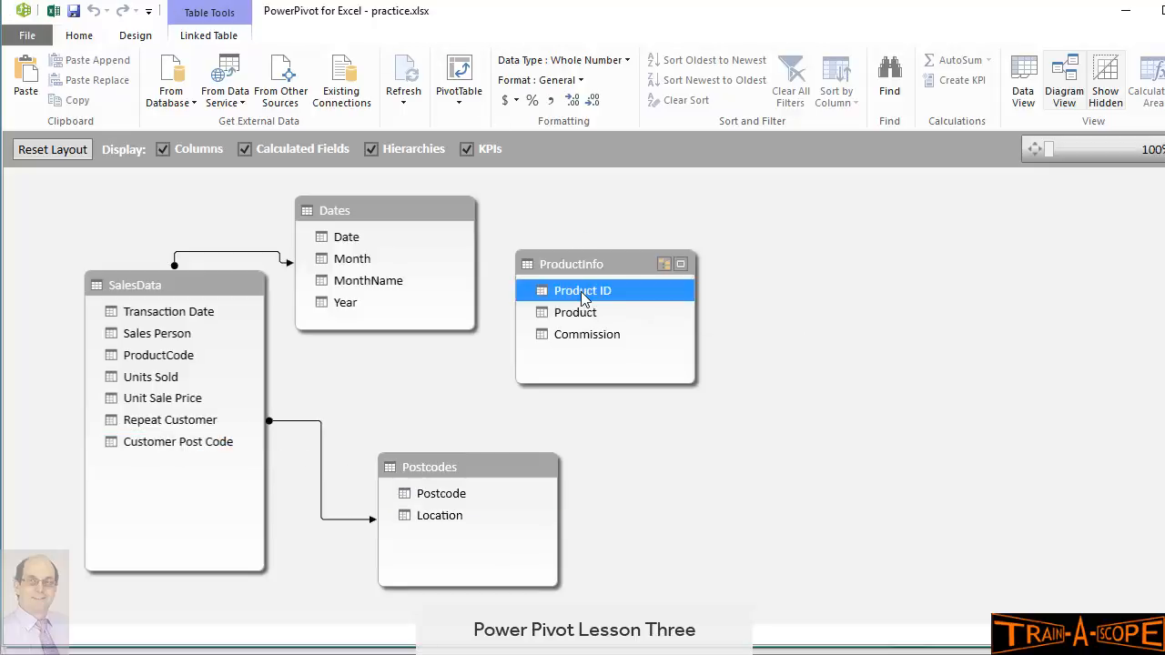
drag(581, 291, 191, 356)
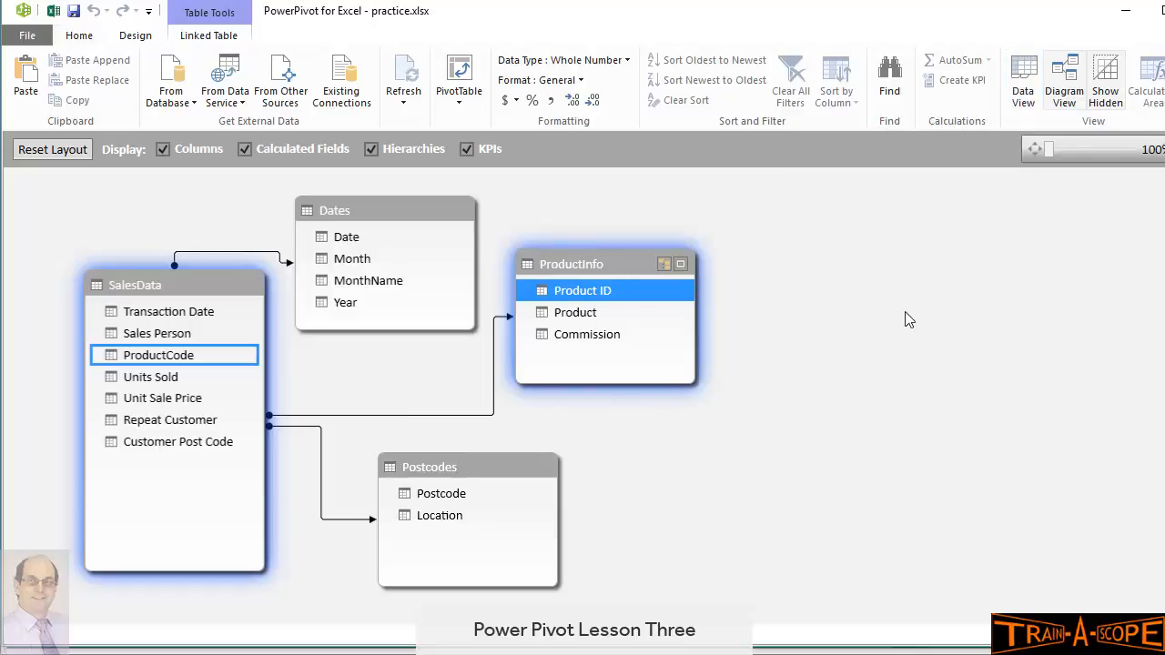
Return to Data View, then back to the Excel workbook, selecting cell L8
click(1027, 91)
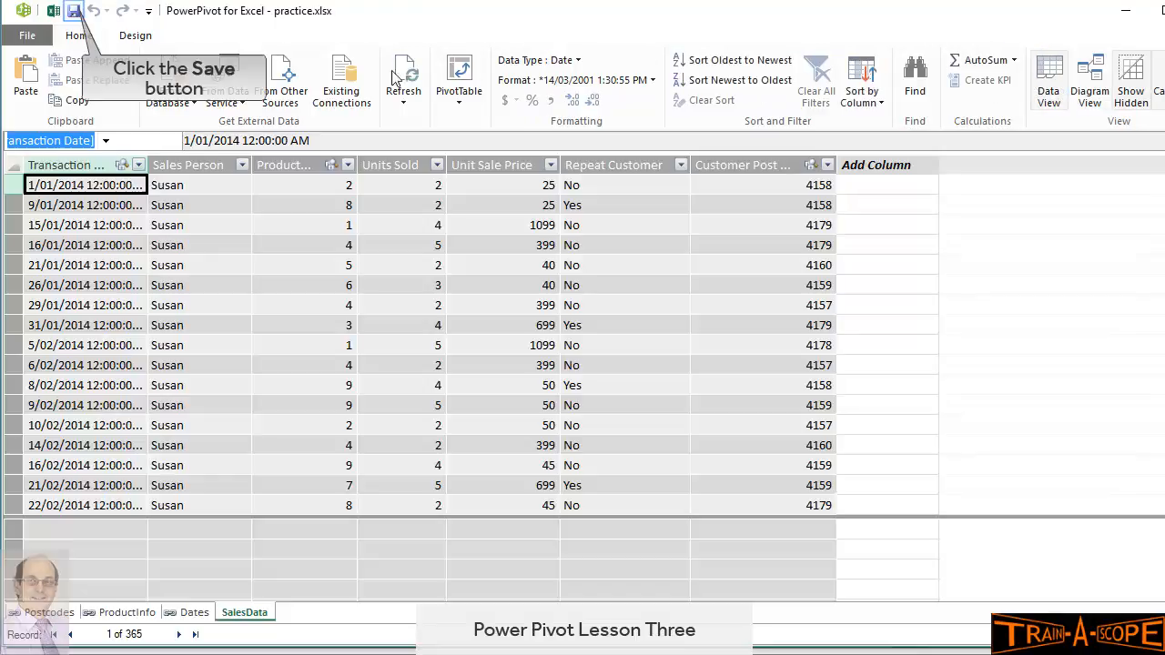
click(74, 13)
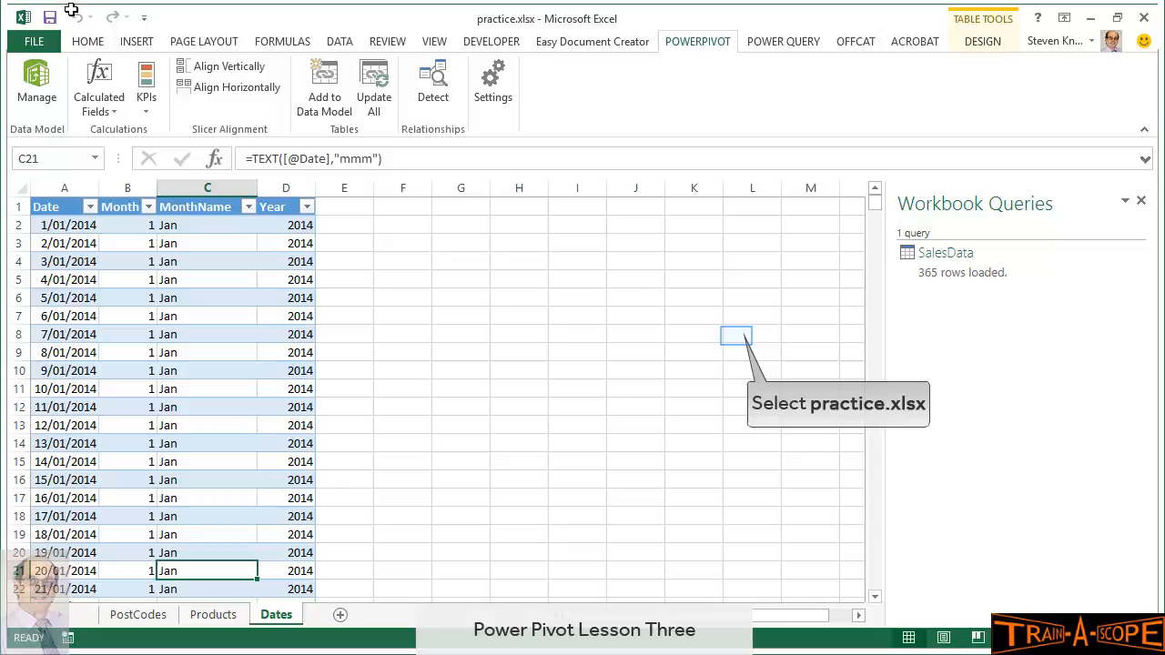
click(737, 336)
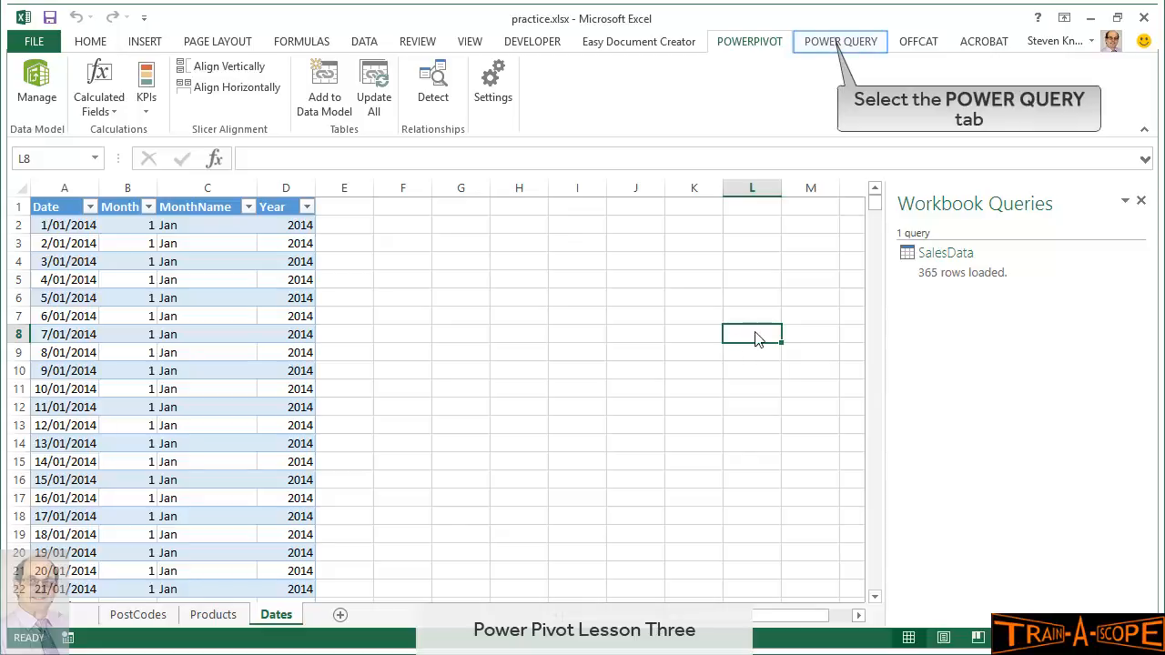
Create a Power Query From Folder source using the pasted Datacsv folder path
click(829, 44)
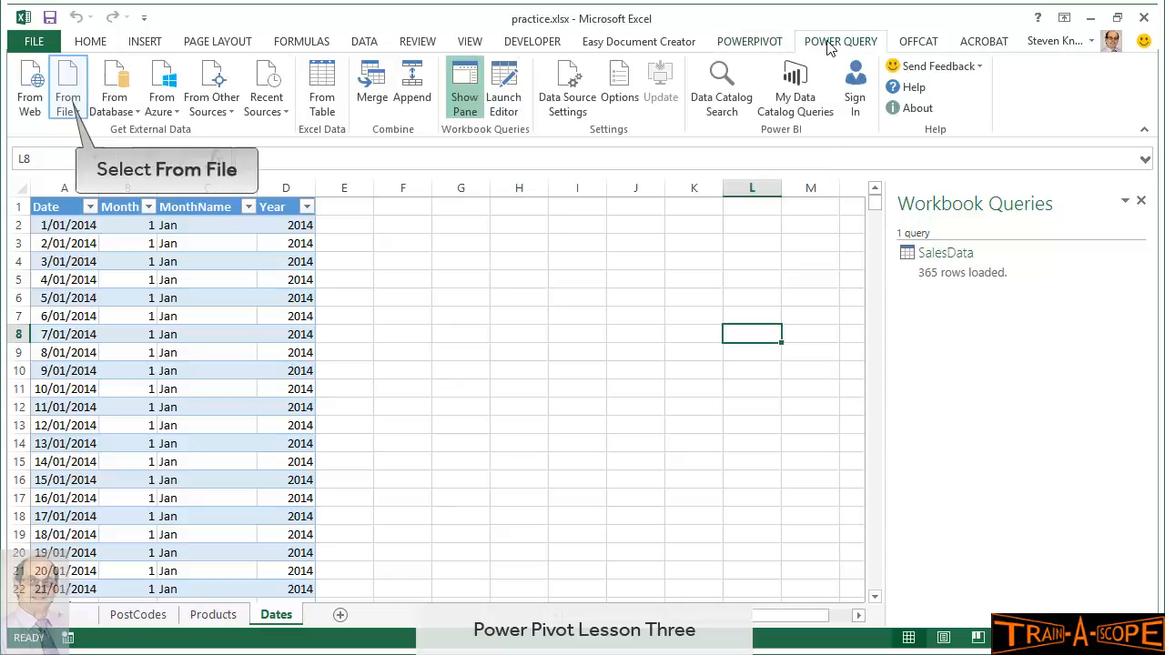
click(67, 104)
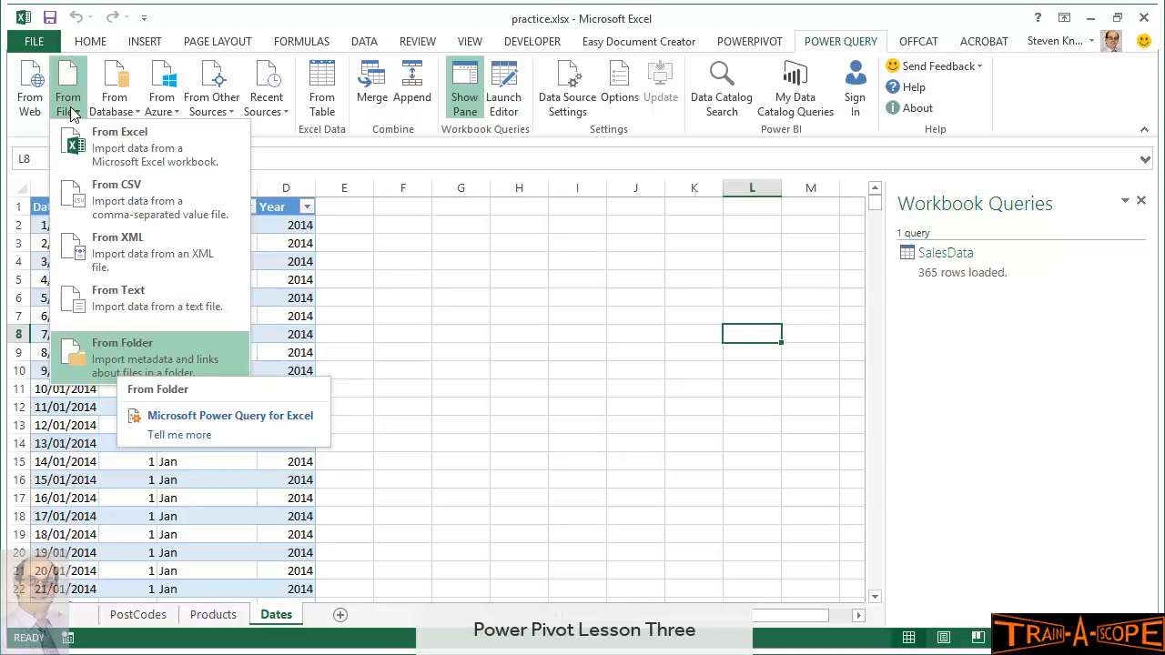
click(121, 363)
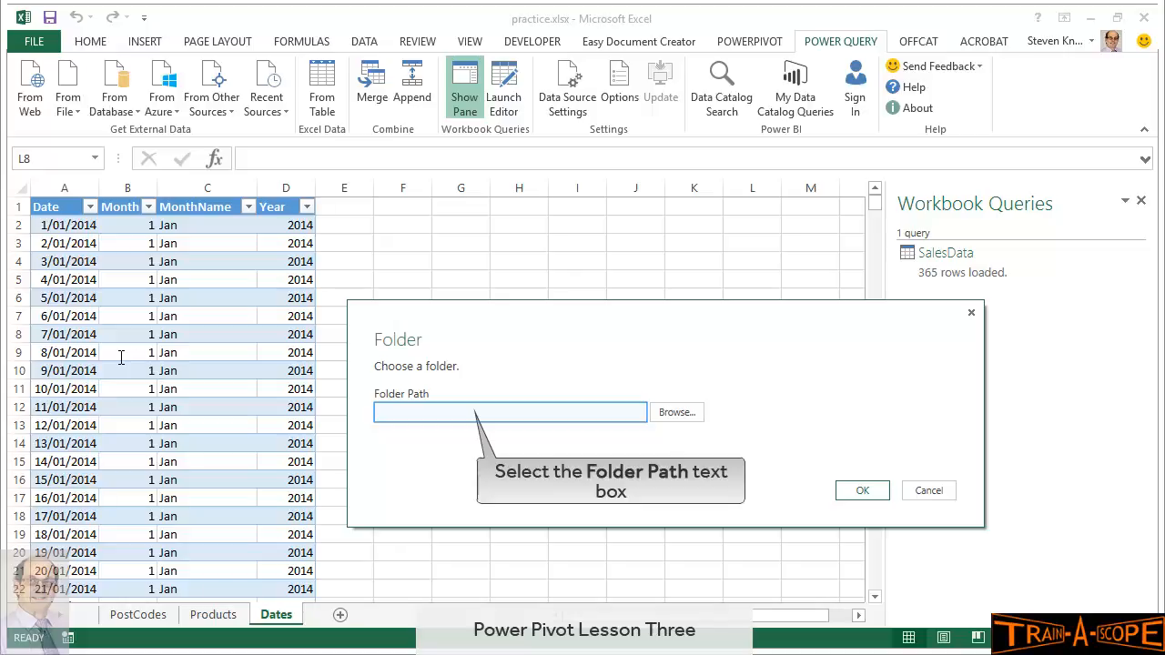
click(463, 416)
text(C:\Users\Steven Knight\Documents\pqdemo\Datacsv)
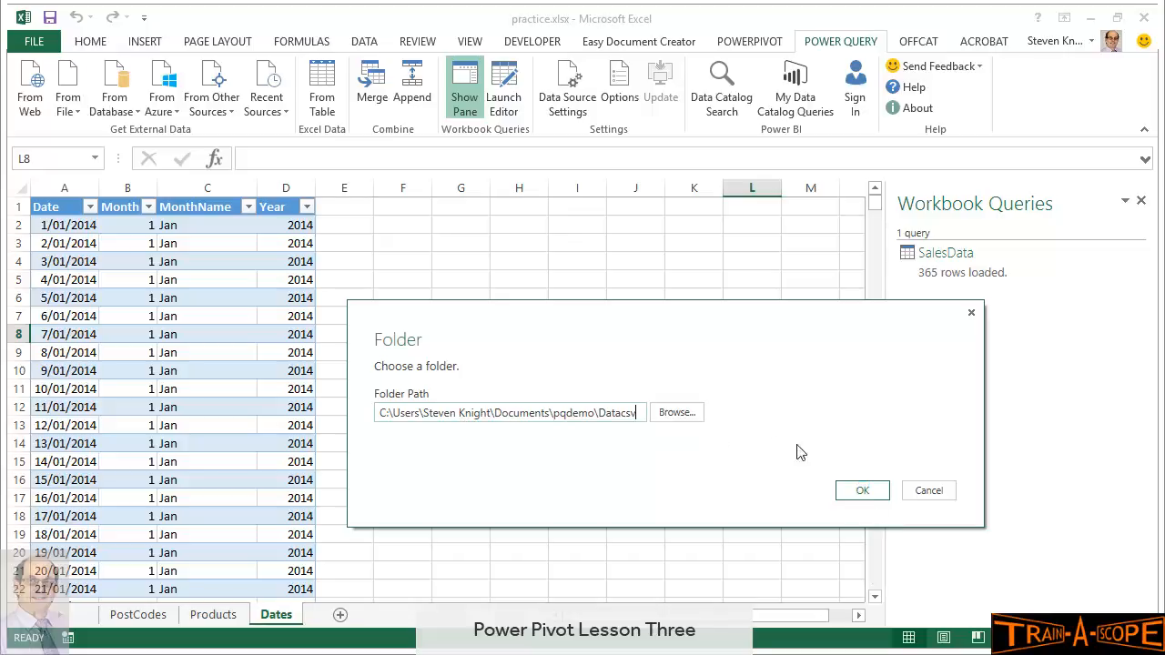
click(862, 493)
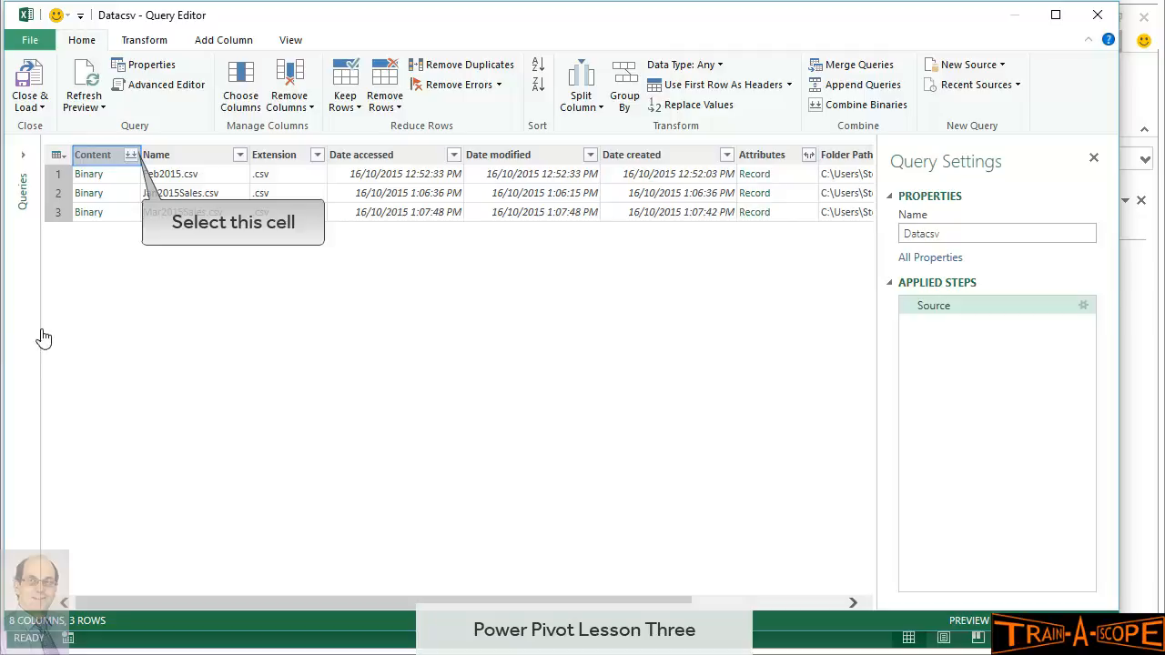
Combine the three CSV binaries into one table and promote the first row to headers
click(131, 156)
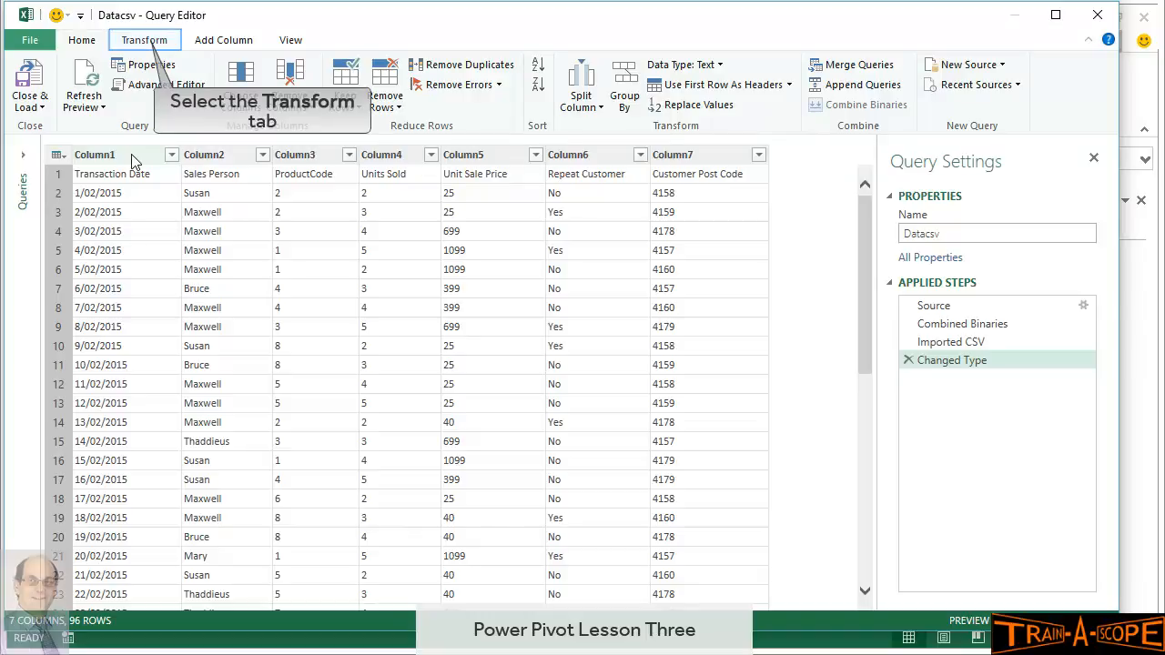
click(143, 43)
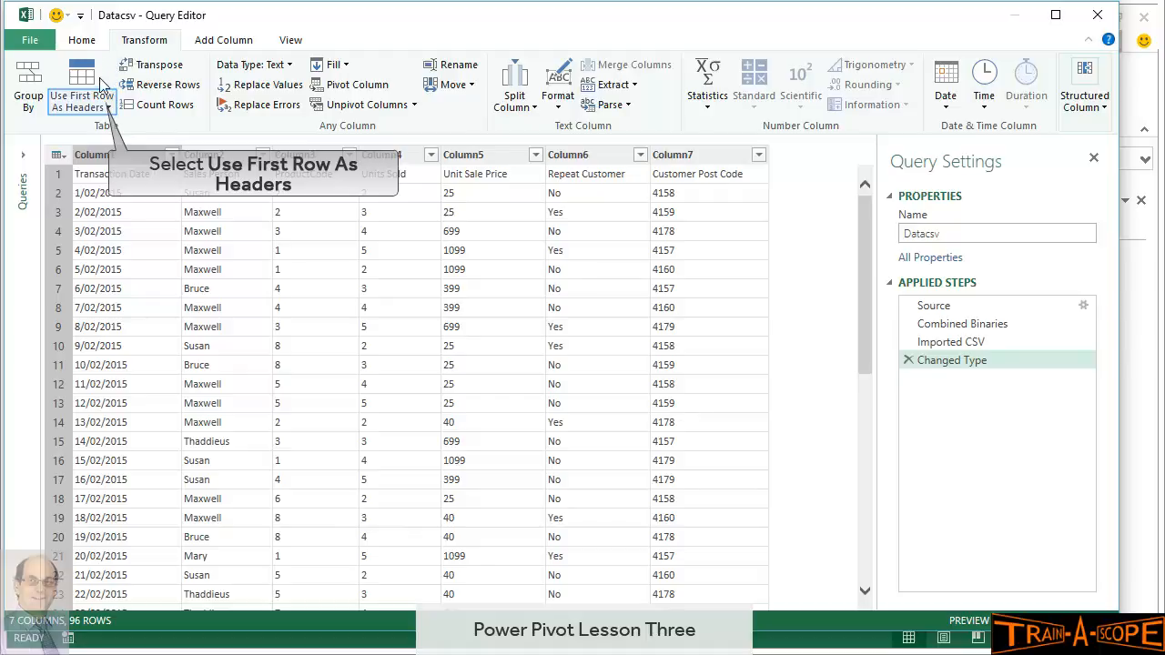
click(107, 107)
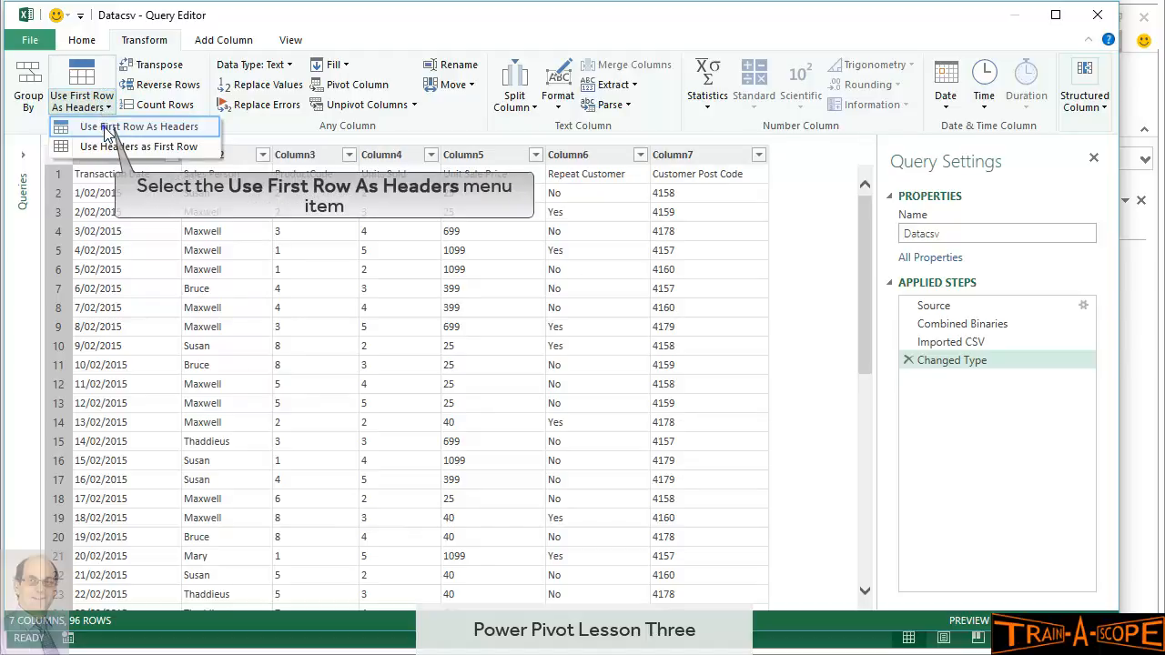
click(107, 129)
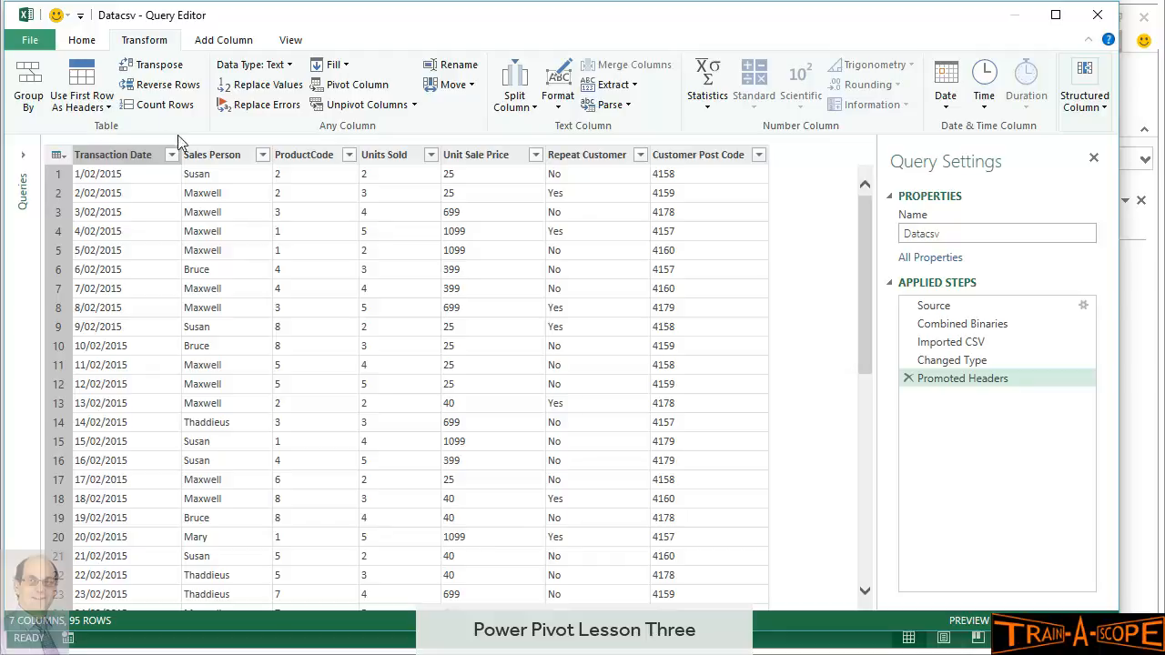
Inspect the repeated Transaction Date, Sales Person, ProductCode and Units Sold headers in row 30
scroll(292, 310, down, 6)
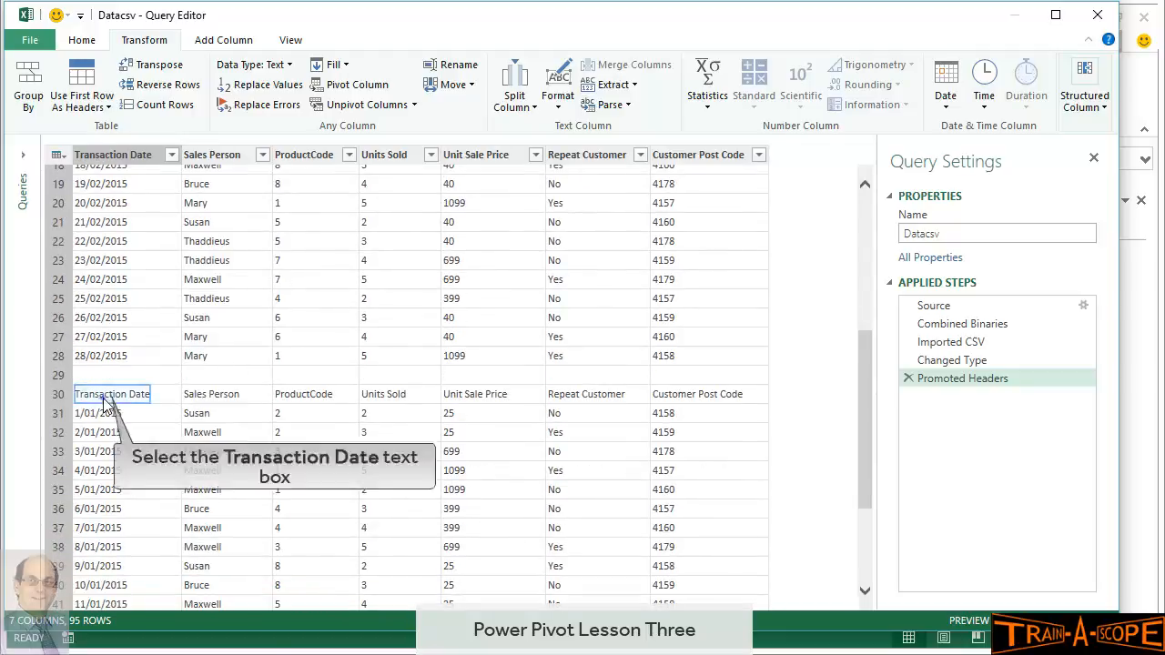
click(107, 397)
click(213, 398)
click(285, 397)
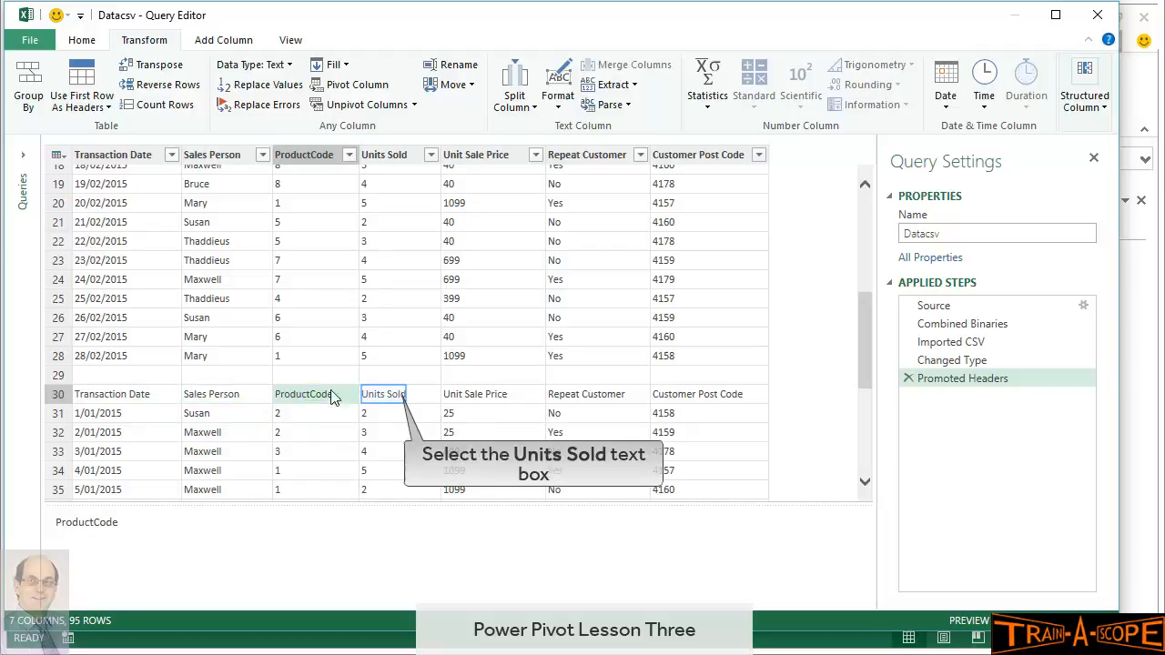
click(395, 404)
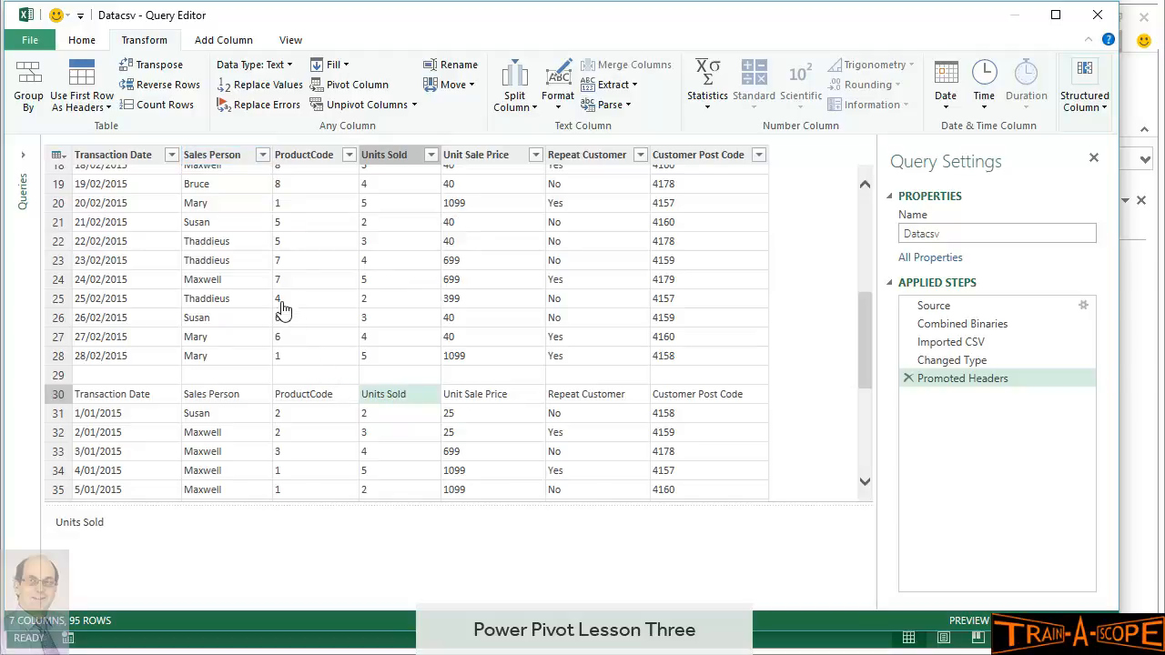
Filter the Sales Person column to exclude rows equal to 'Sales Person'
click(262, 157)
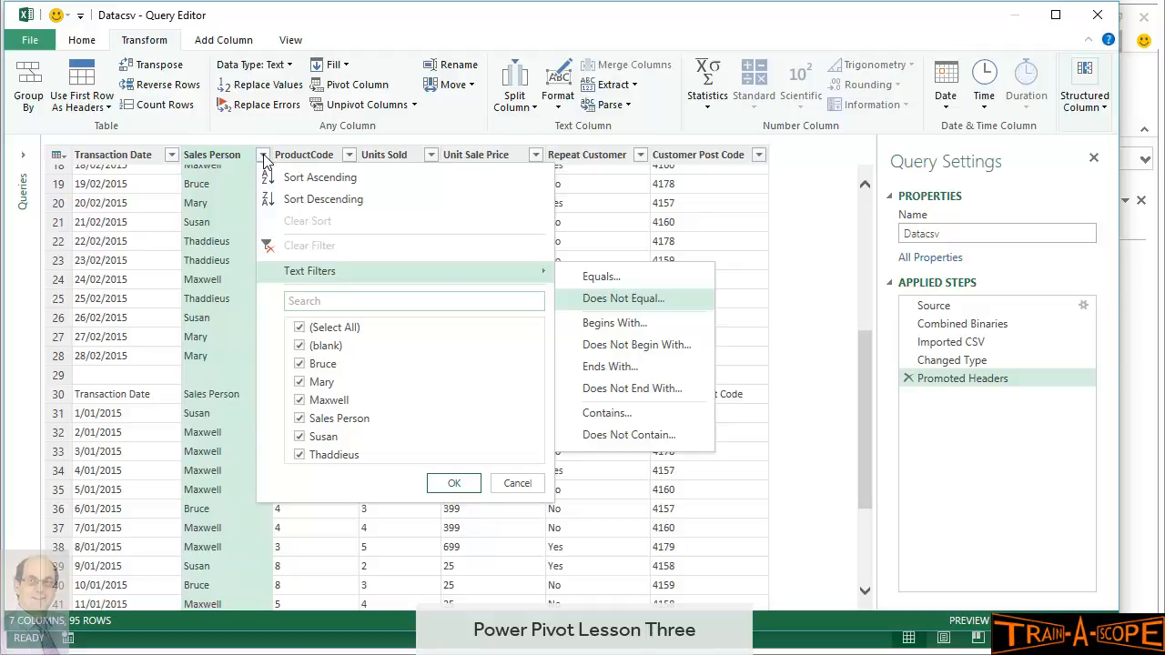
click(610, 302)
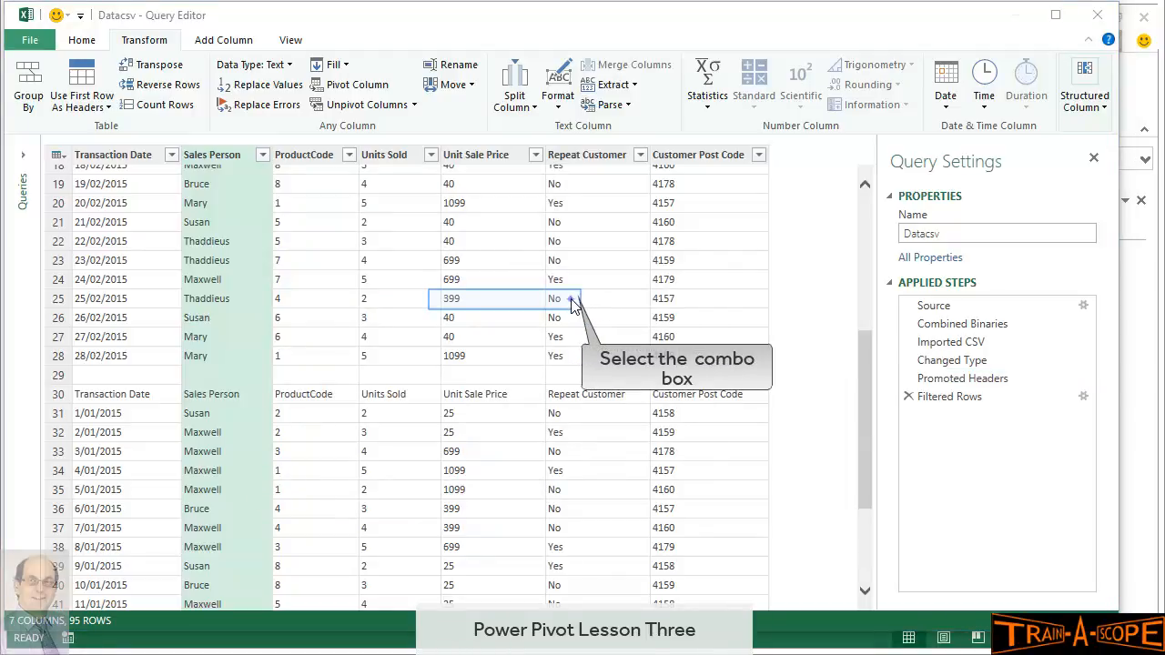
click(570, 300)
click(508, 374)
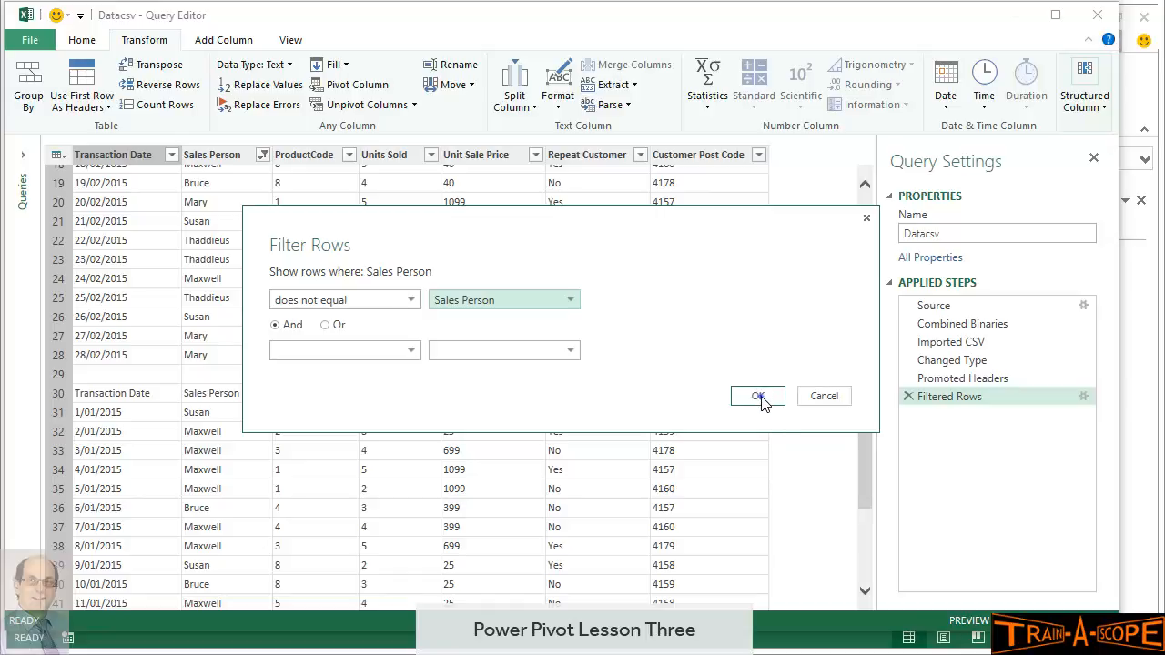
click(759, 398)
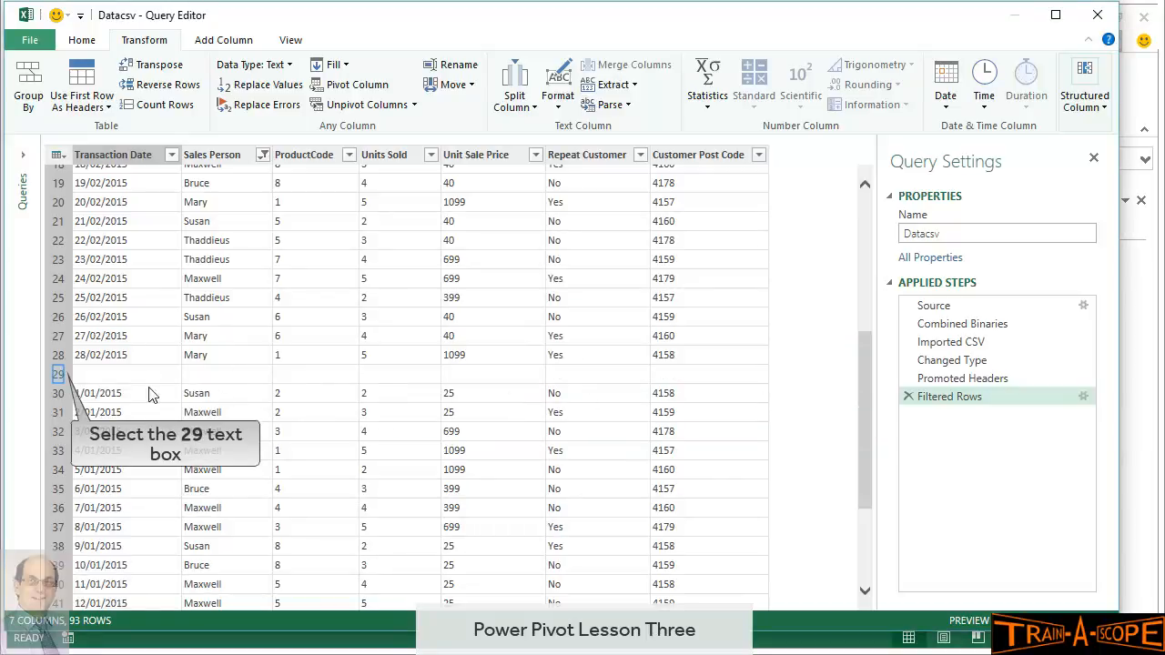
click(59, 376)
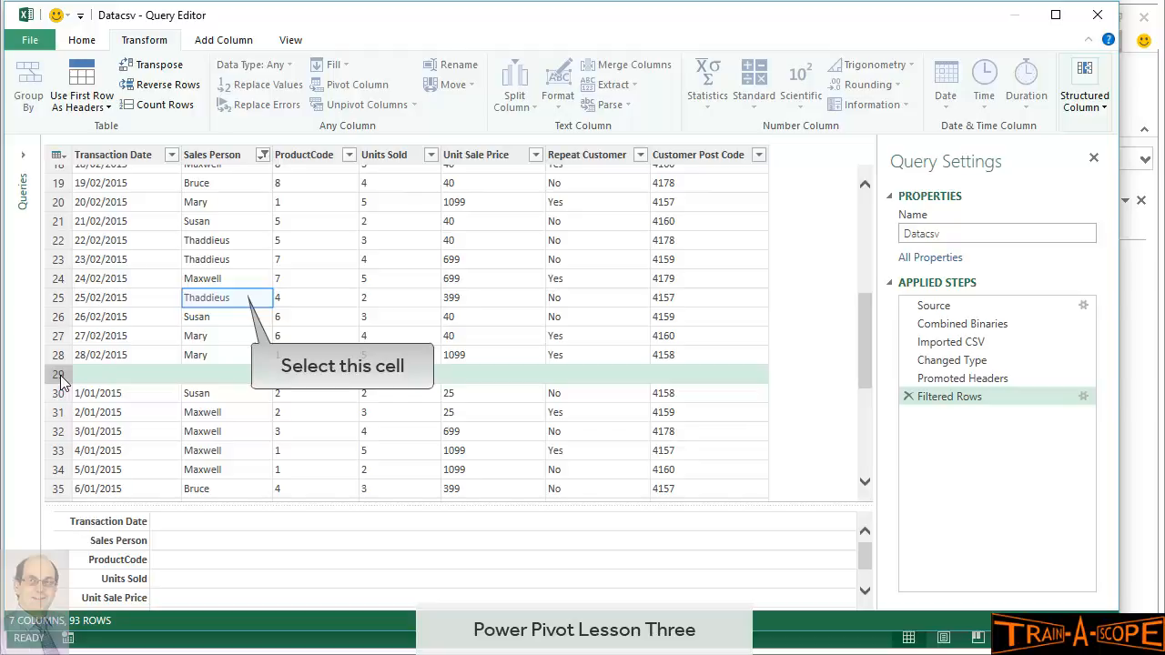
click(242, 302)
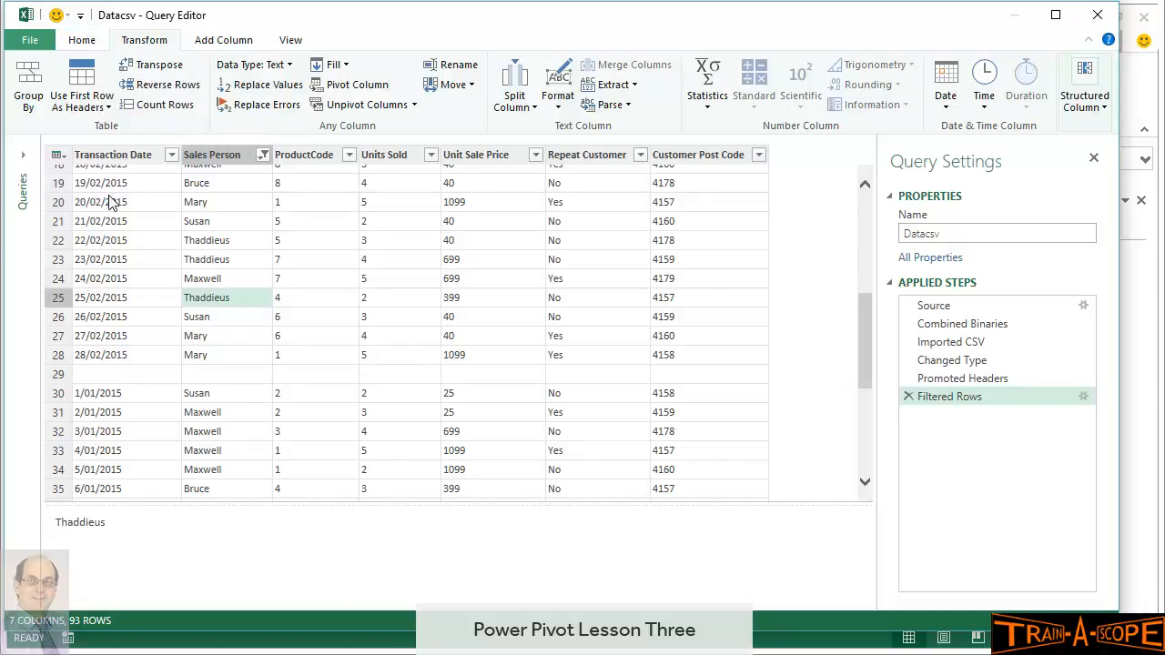
Remove all blank rows from the query with Remove Blank Rows
click(87, 40)
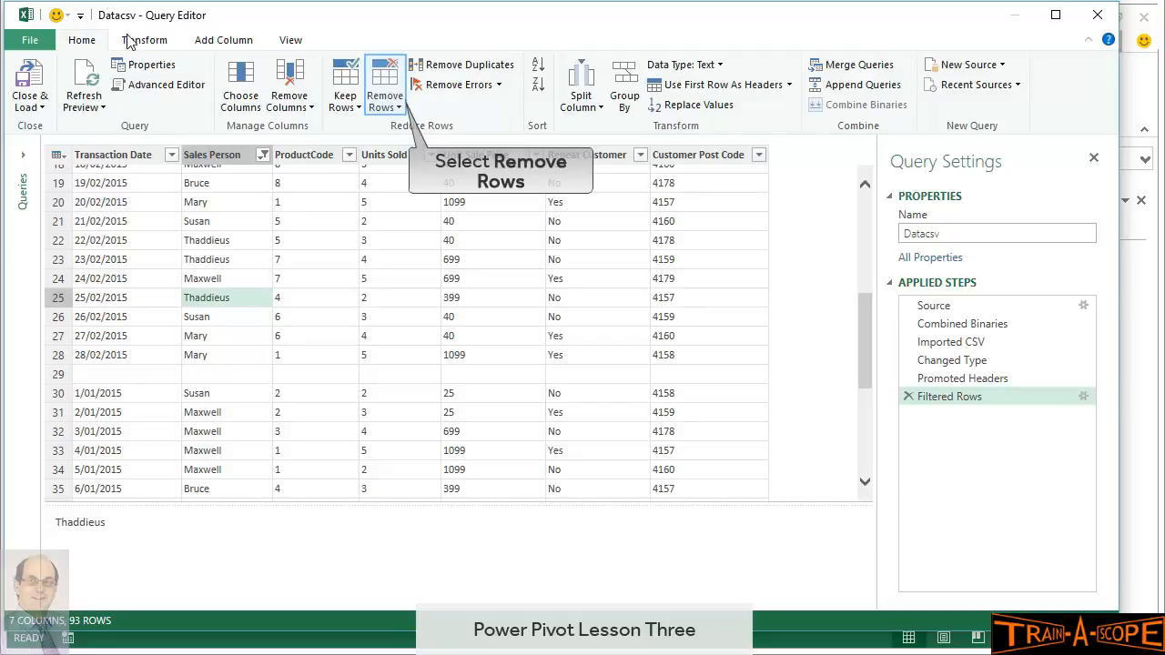
click(397, 105)
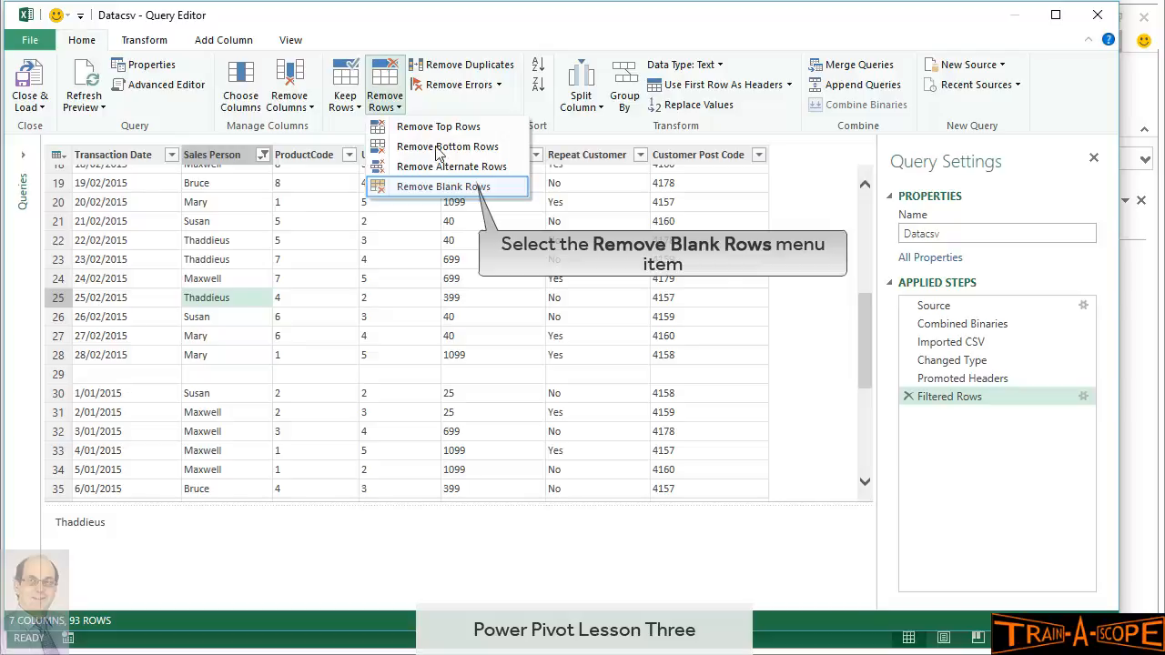
click(469, 188)
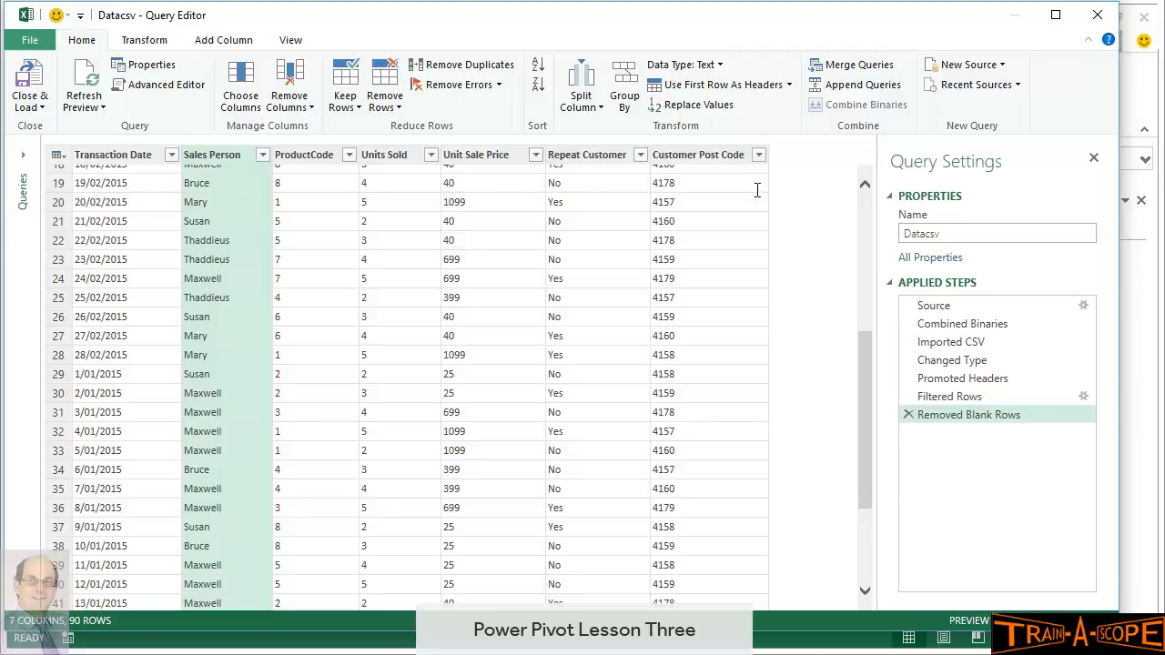
Rename the query from Datacsv to JanMarData in Query Settings
click(964, 234)
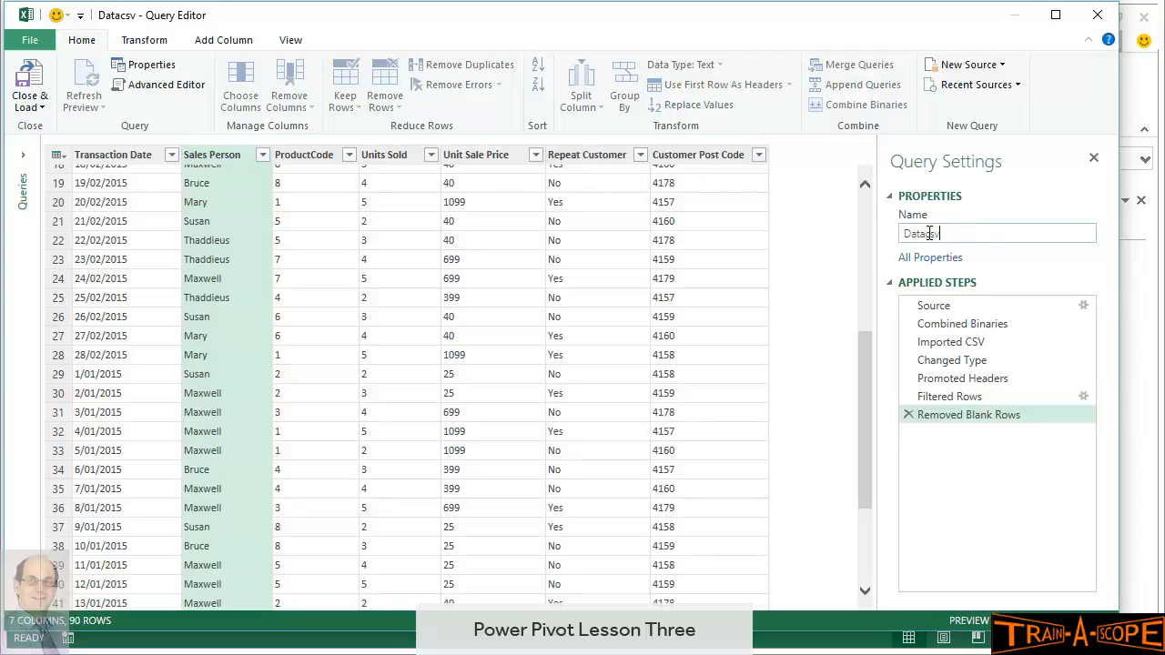
double_click(931, 234)
text(JanMarData)
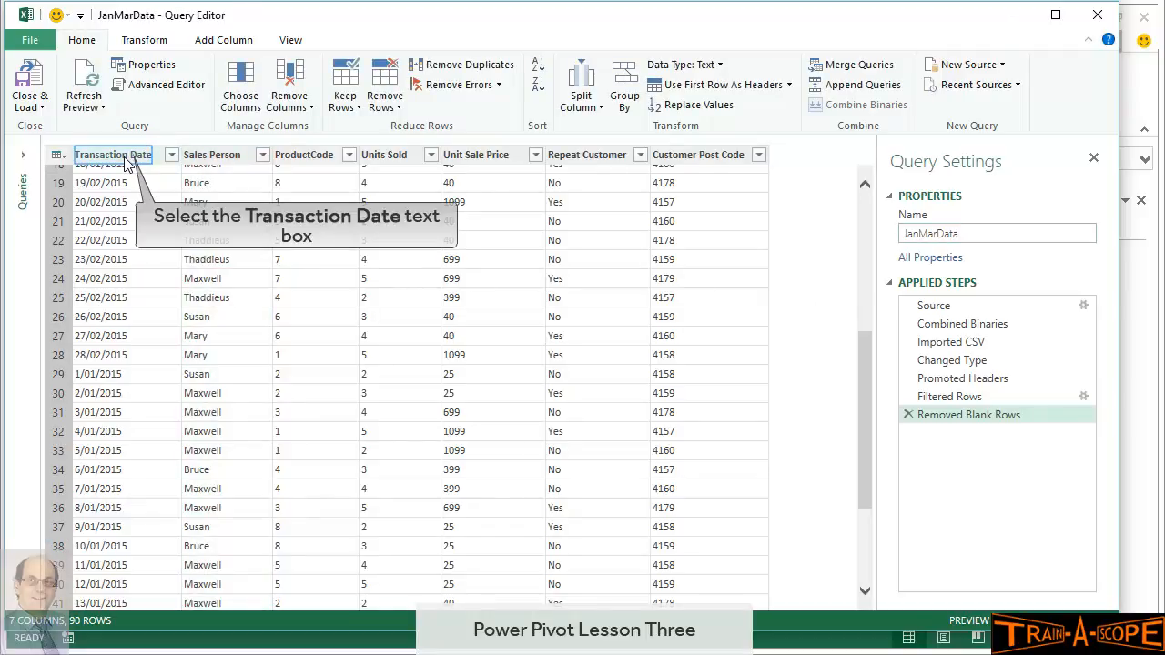
Set Transaction Date to the Date type and ProductCode to Whole Number
click(125, 157)
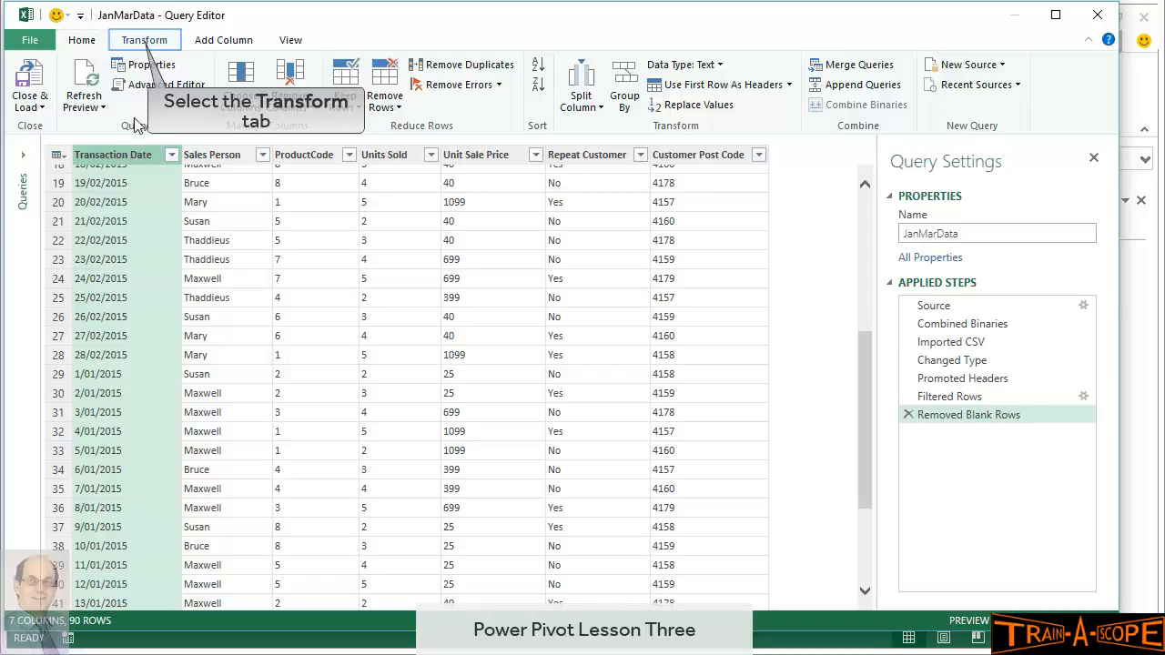
click(138, 43)
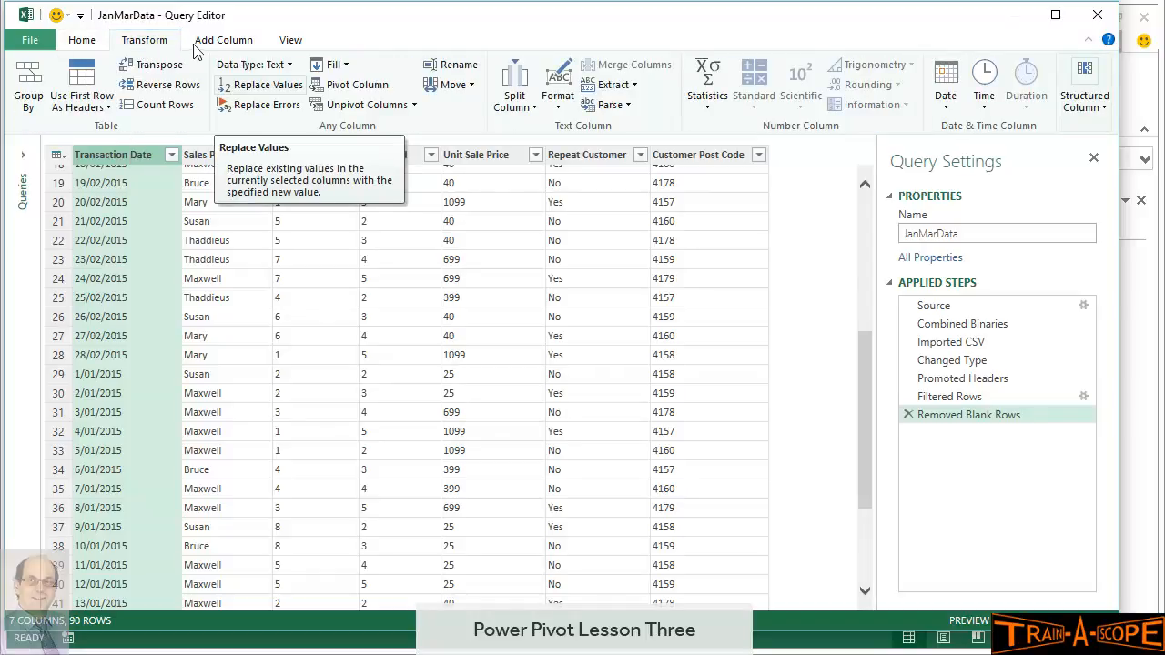
click(273, 67)
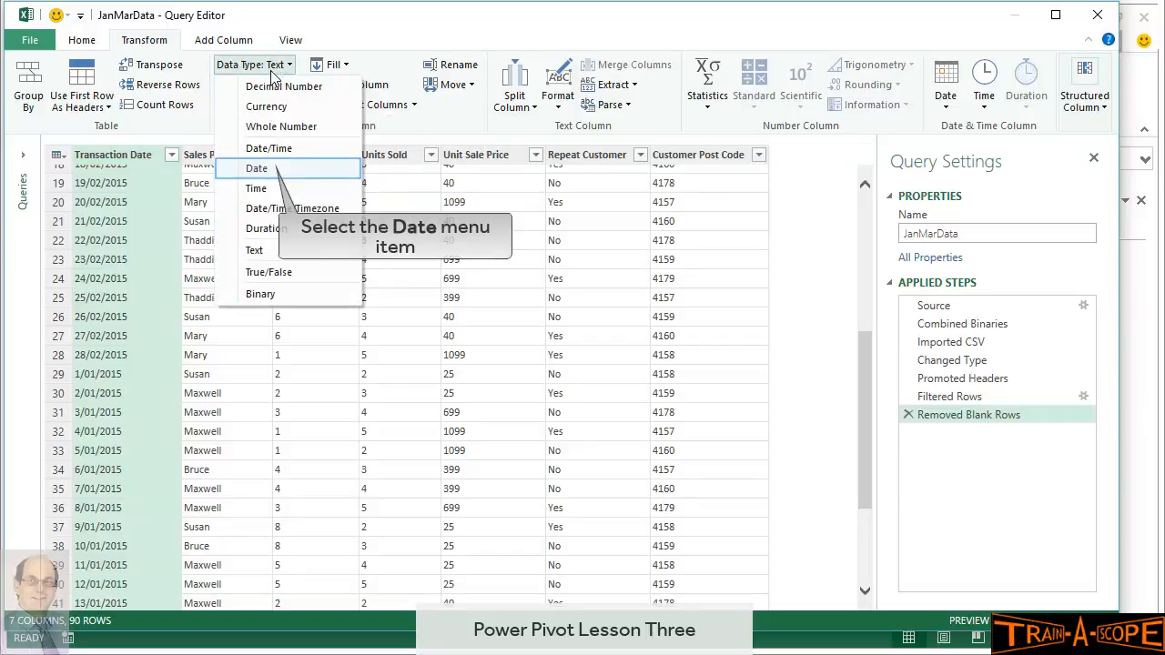
click(267, 169)
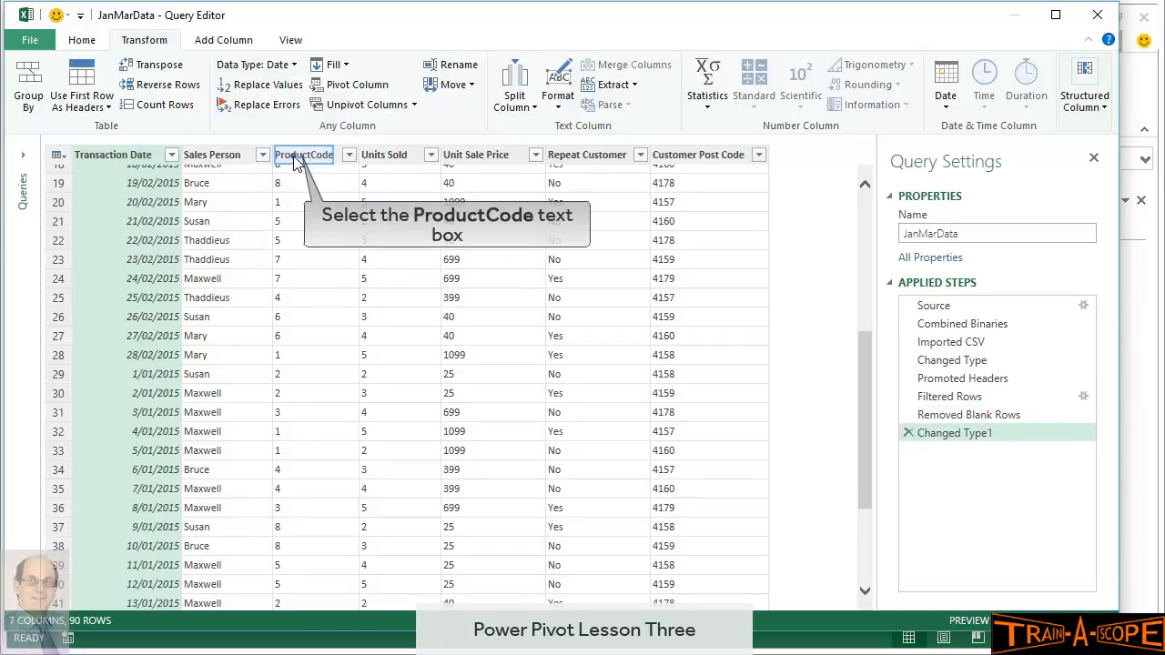
click(293, 159)
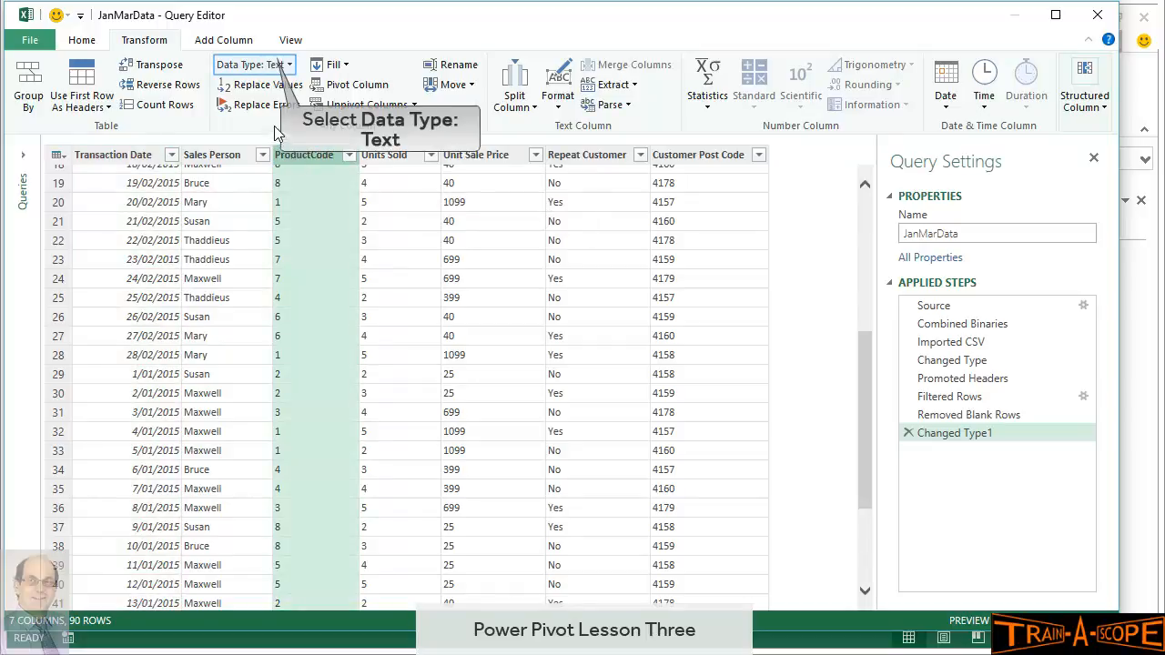
click(273, 65)
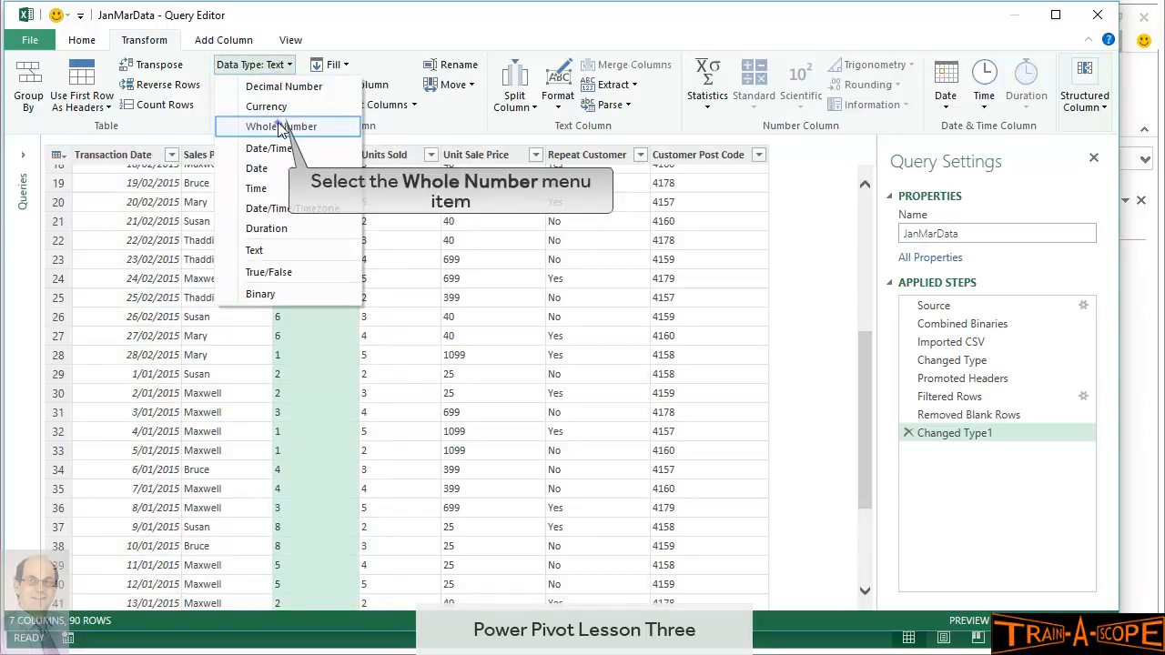
click(279, 122)
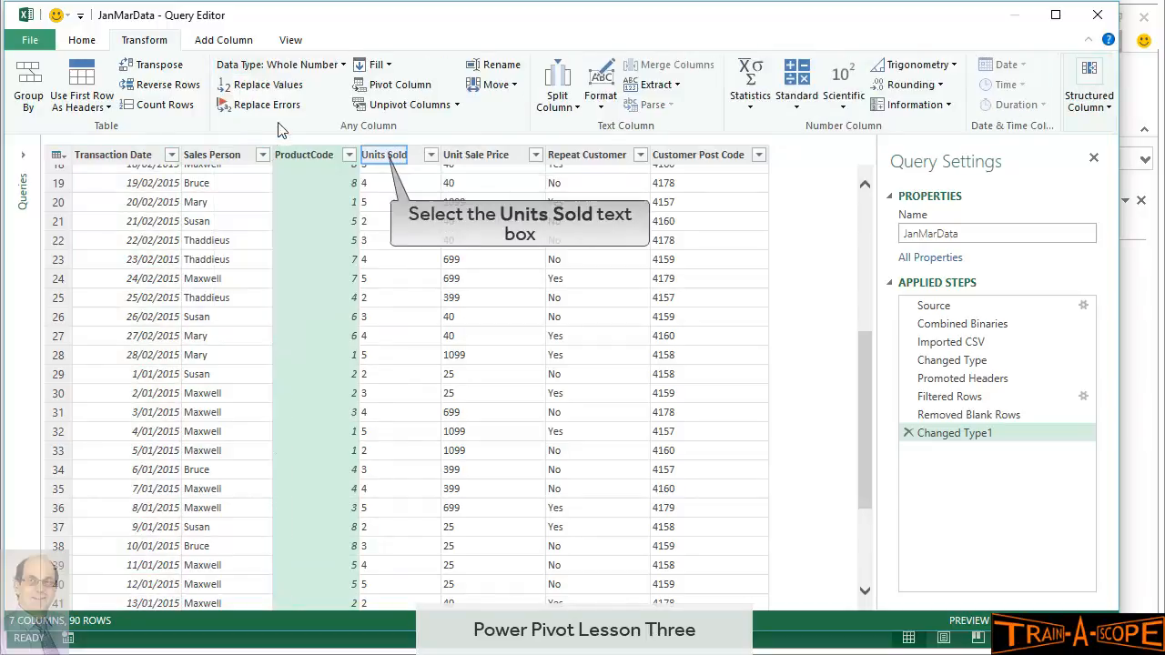
Make Units Sold and Customer Post Code Whole Number and Unit Sale Price Currency, then check a Sales Person value
click(378, 156)
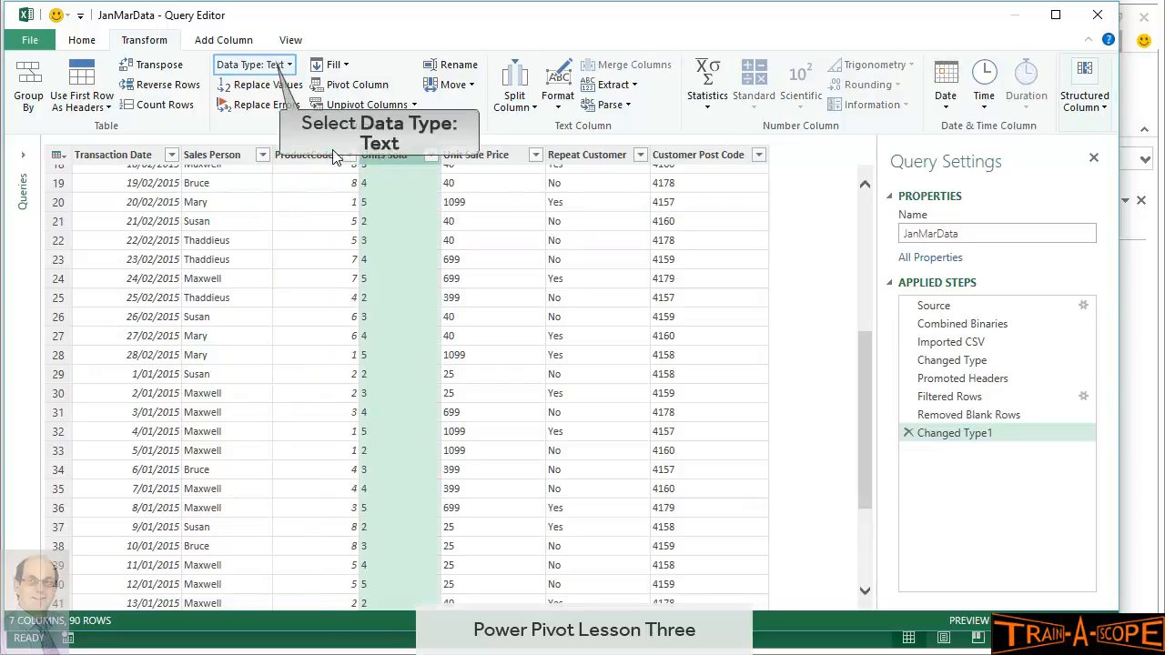
click(273, 66)
click(282, 127)
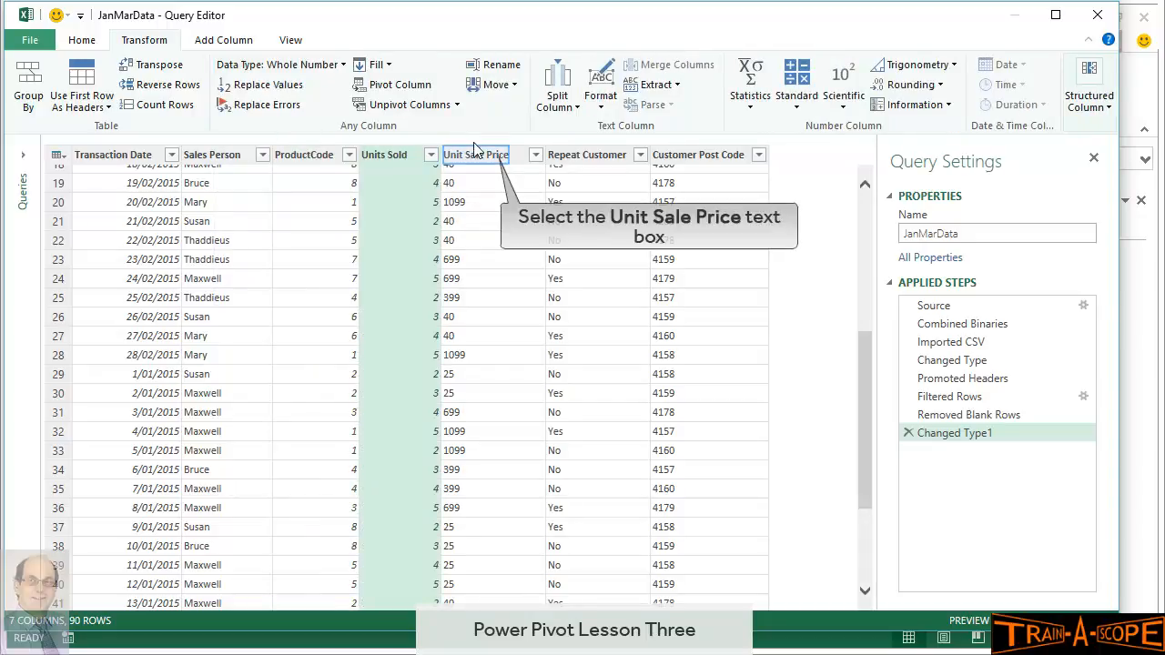
click(453, 162)
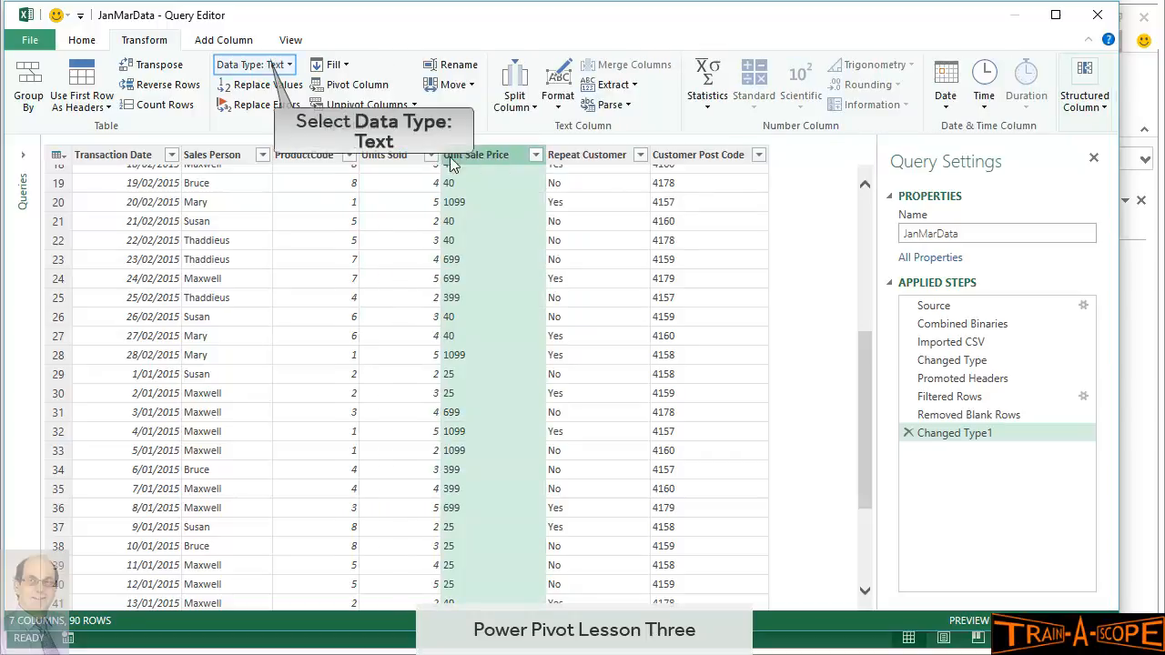
click(270, 65)
click(284, 111)
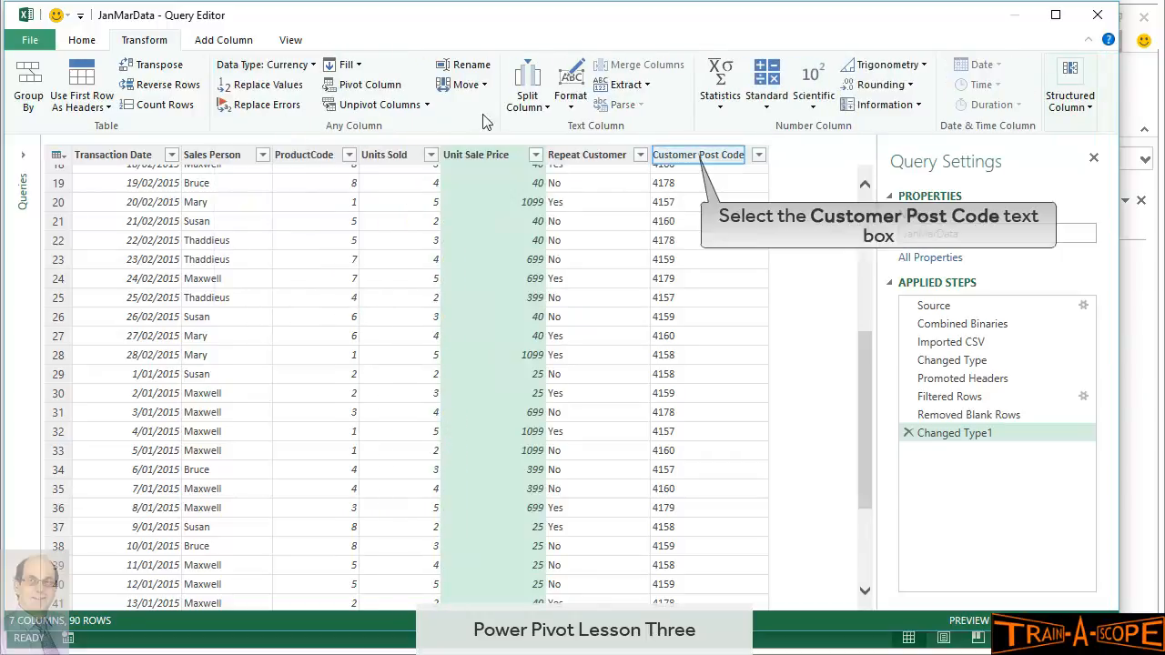
click(691, 157)
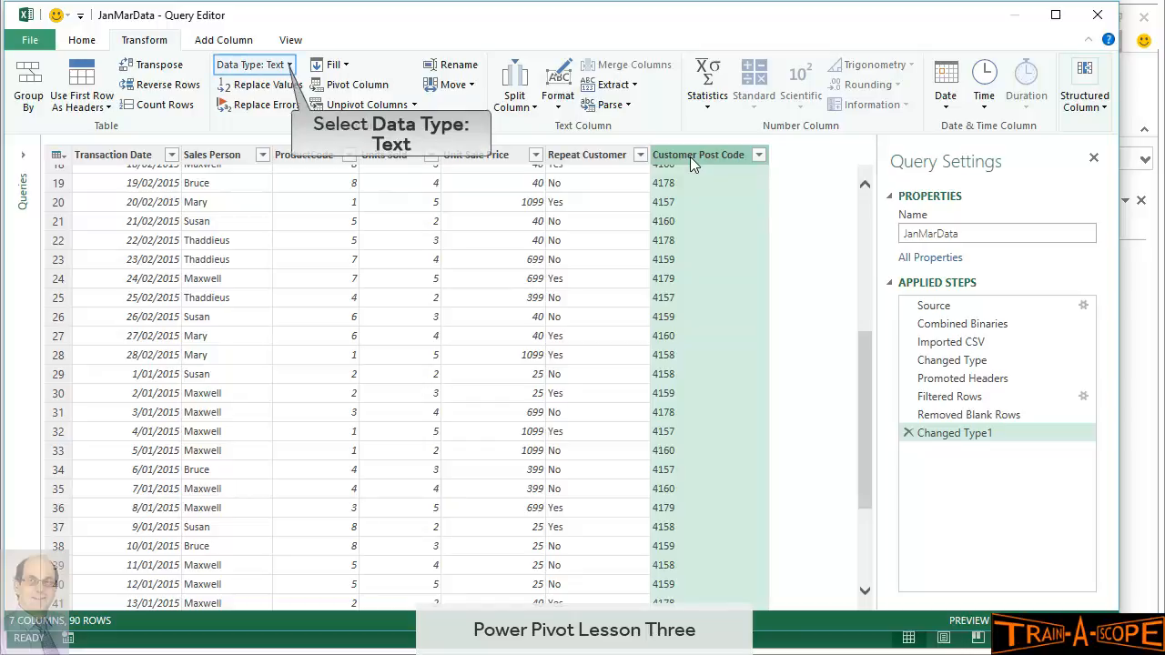
click(282, 65)
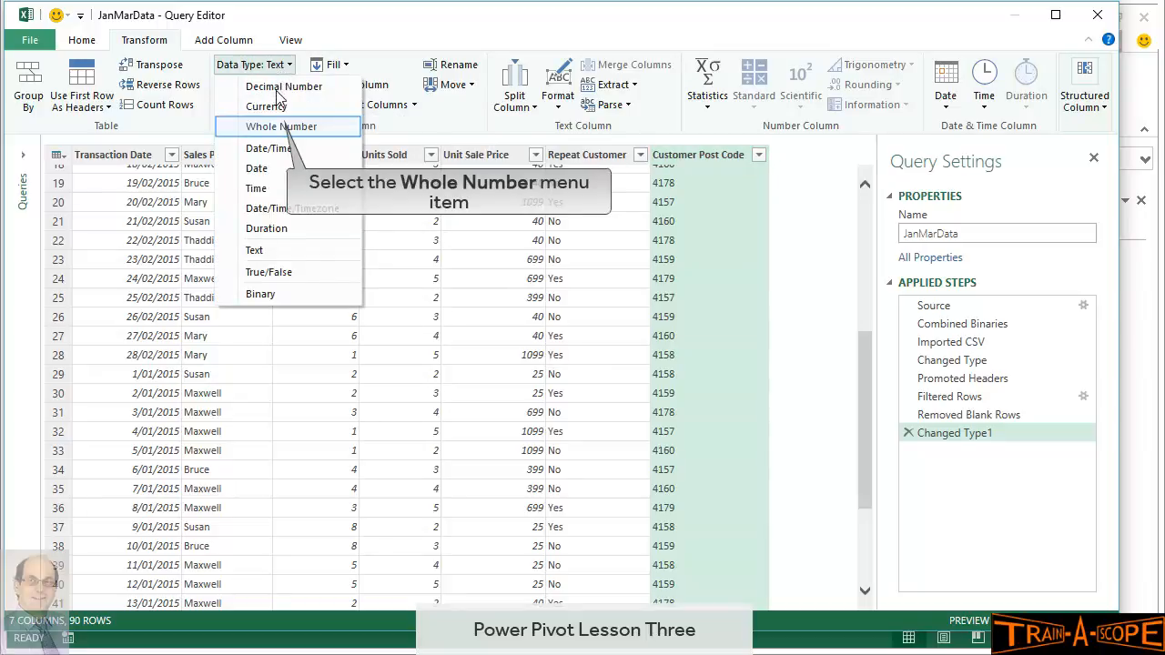
click(279, 128)
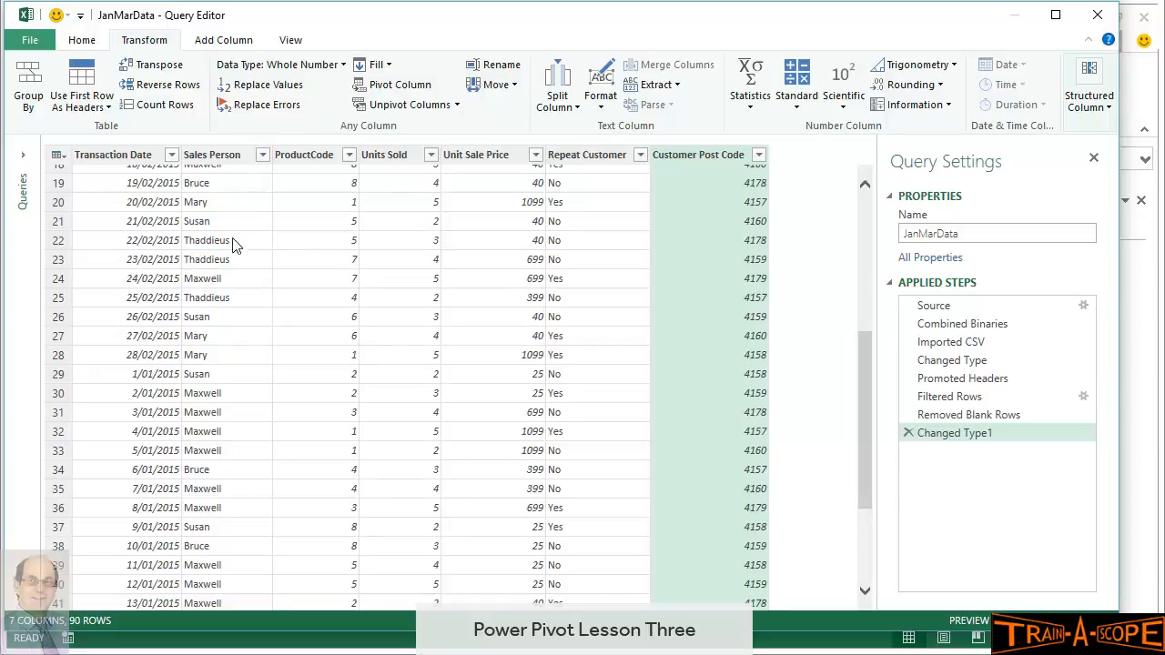
click(233, 263)
click(82, 40)
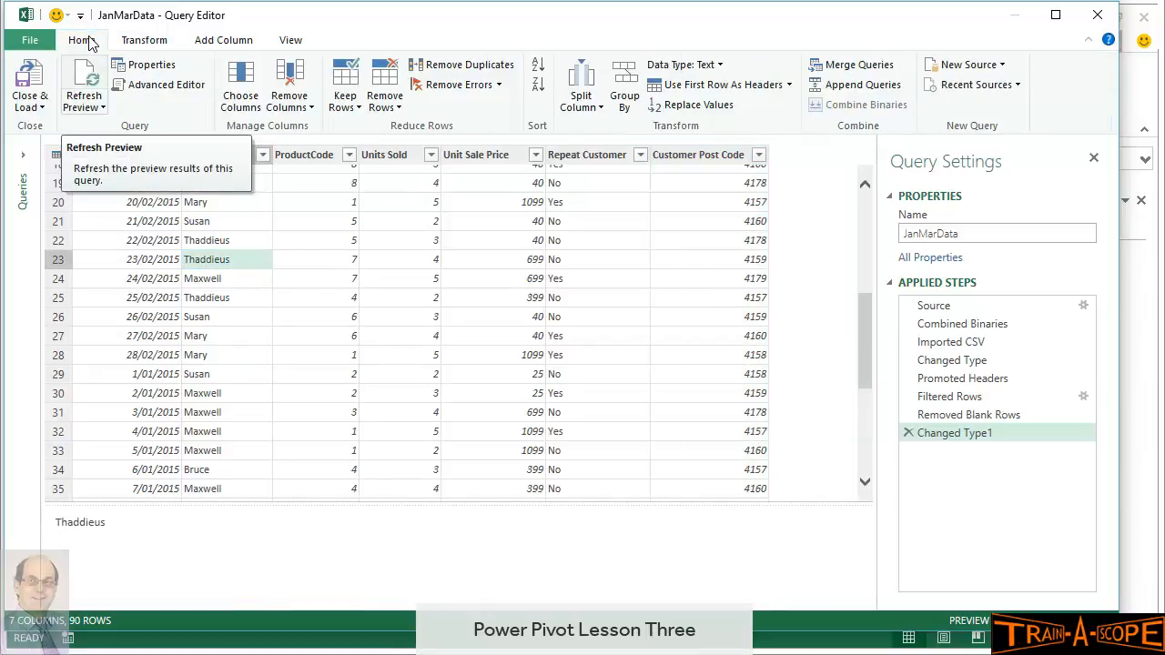
Use Close & Load To with Only Create Connection to load JanMarData
click(26, 107)
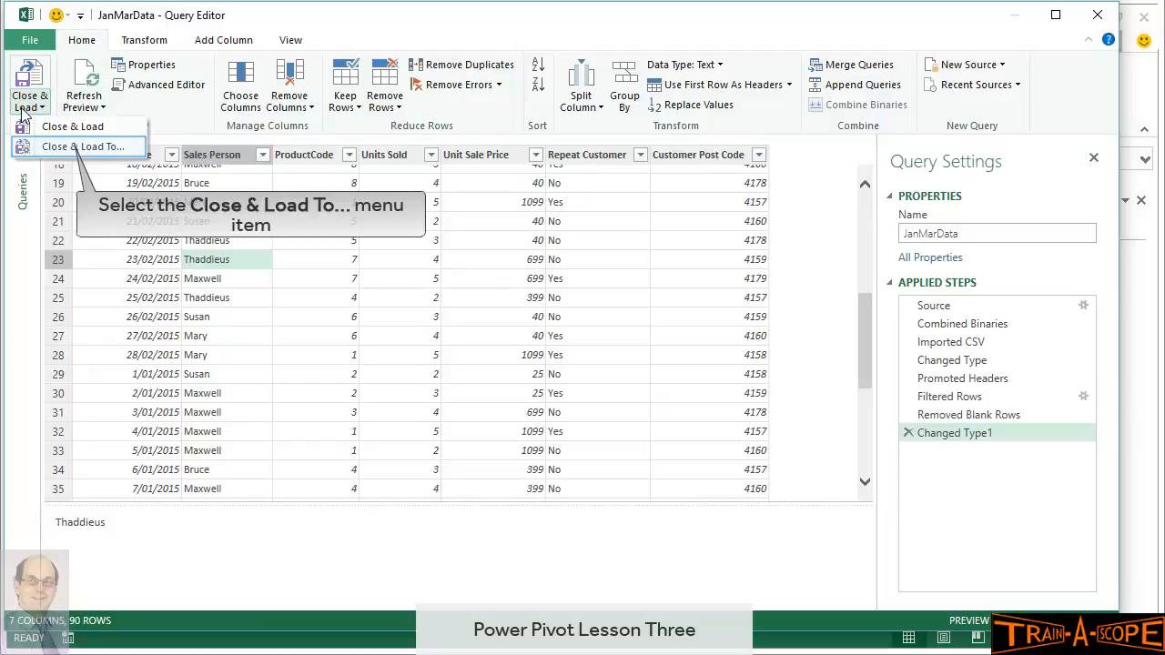
click(69, 149)
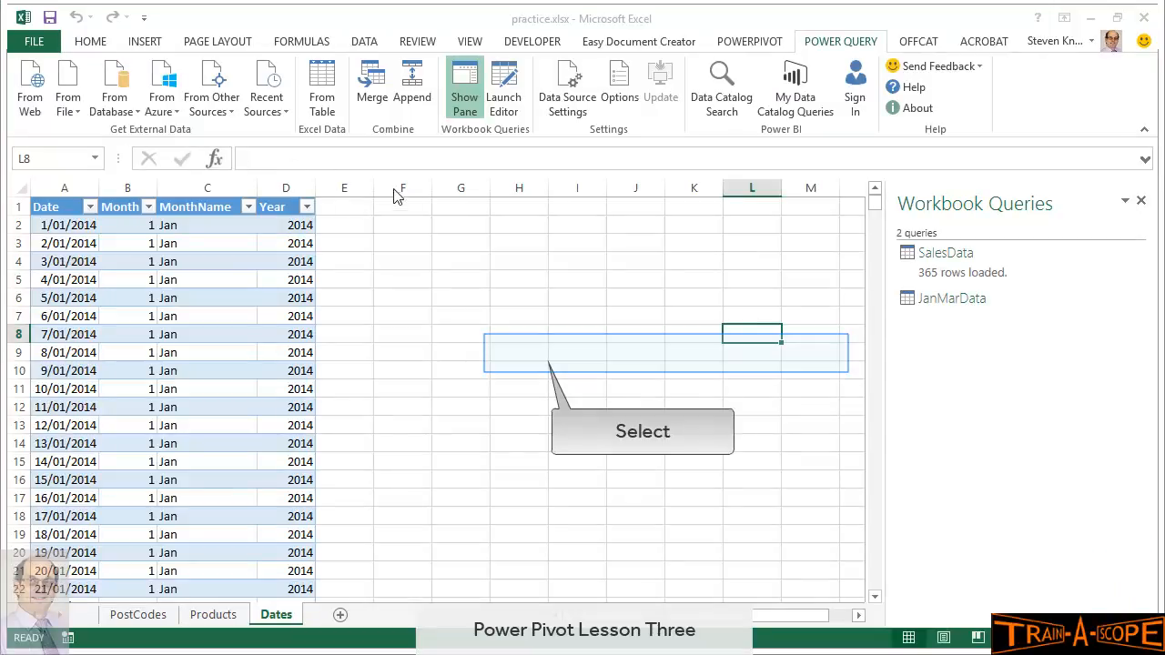
click(541, 368)
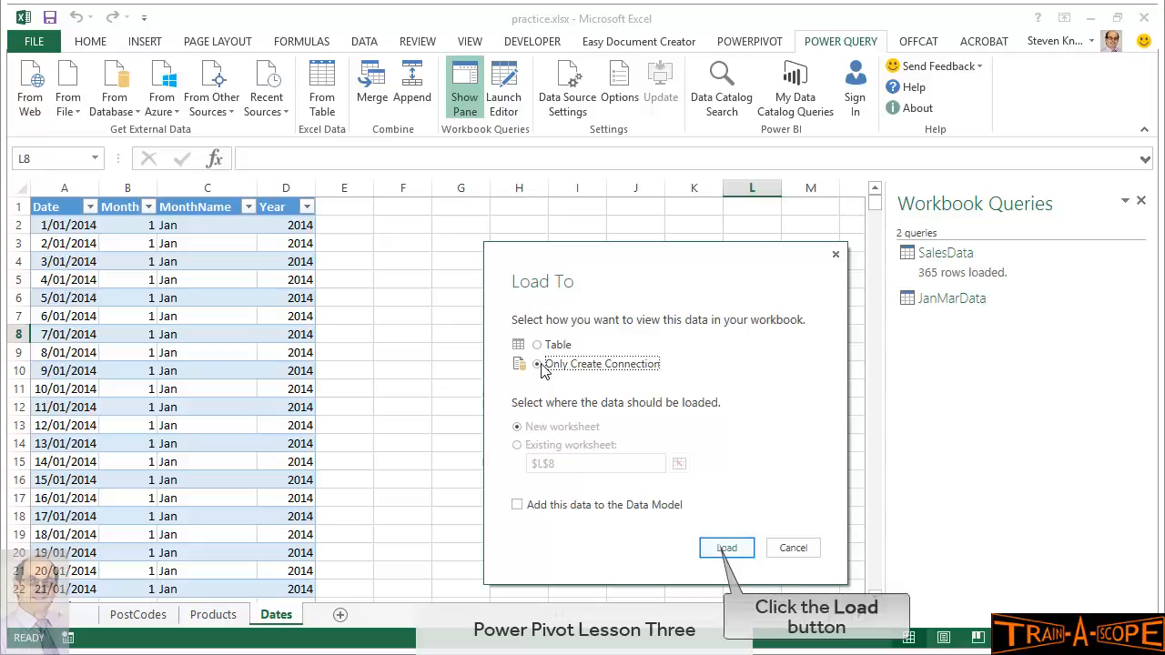
click(715, 549)
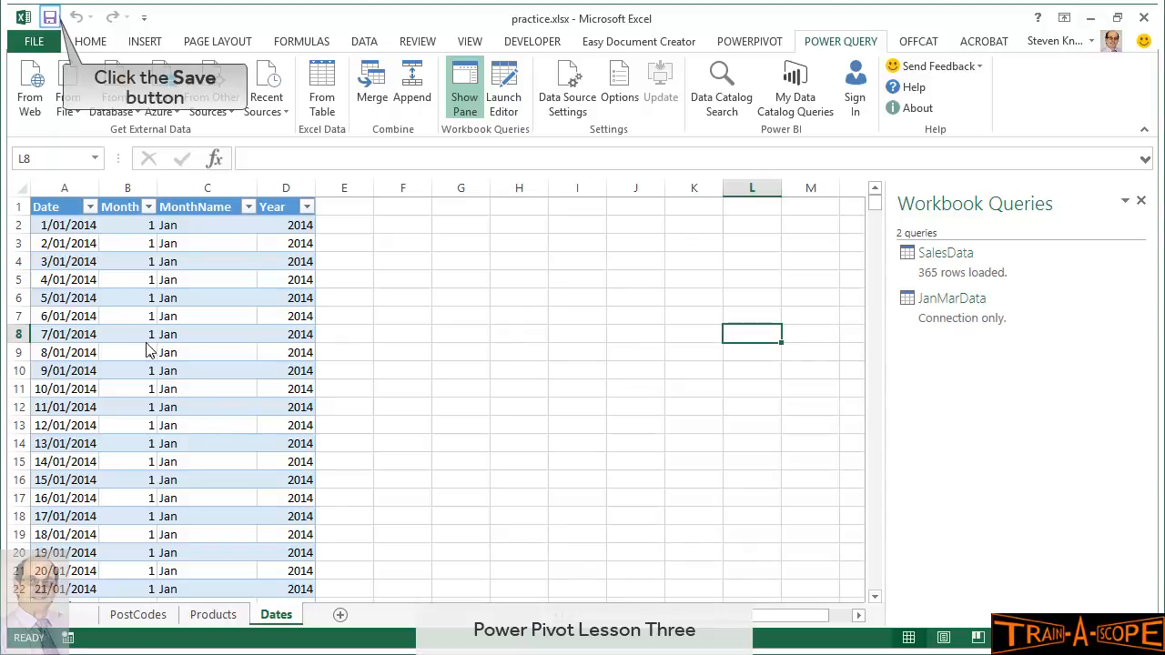
Save the workbook and preview the SalesData query's peek card in Workbook Queries
click(51, 18)
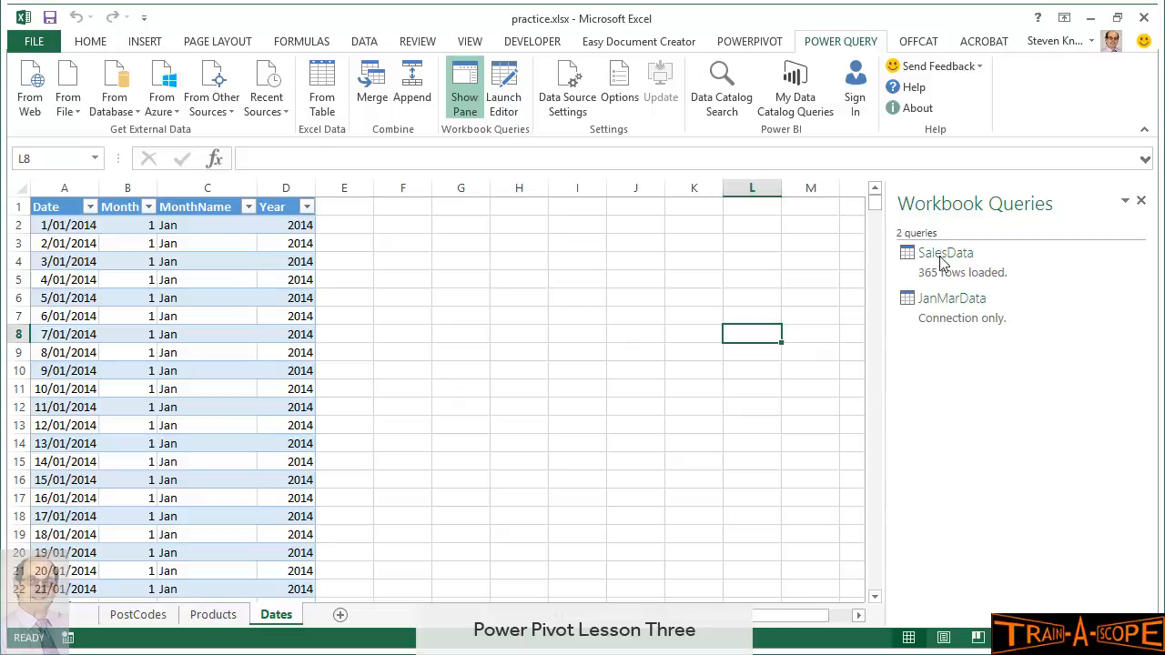
mouse_move(943, 262)
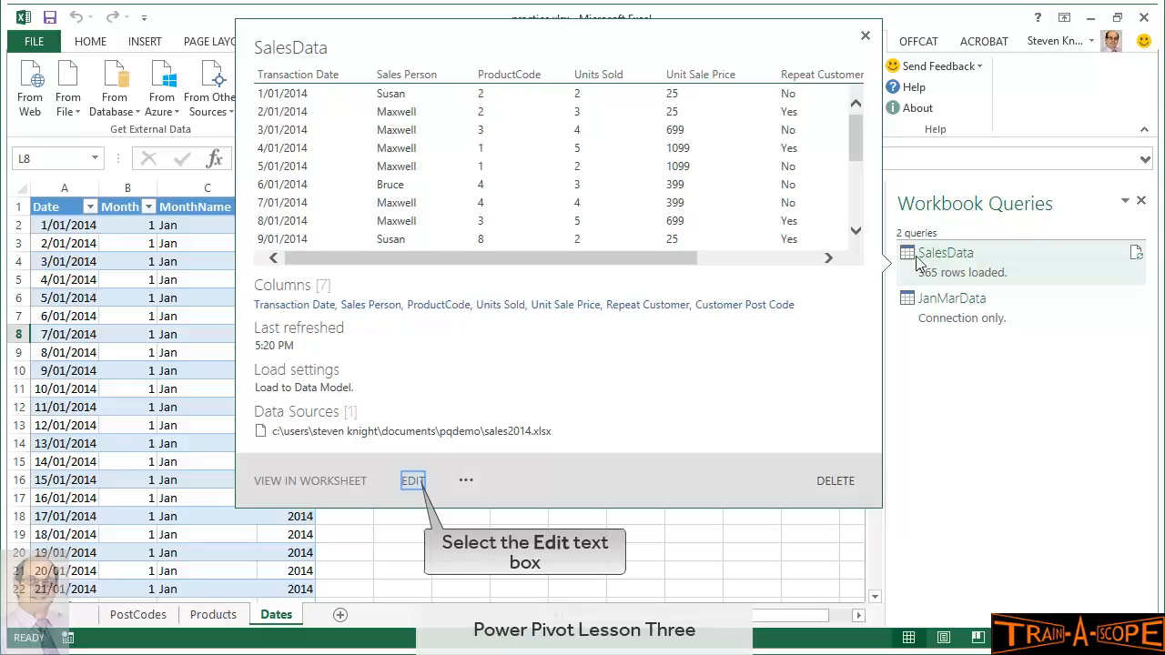
Edit the SalesData query and append JanMarData to it with Append Queries
click(414, 483)
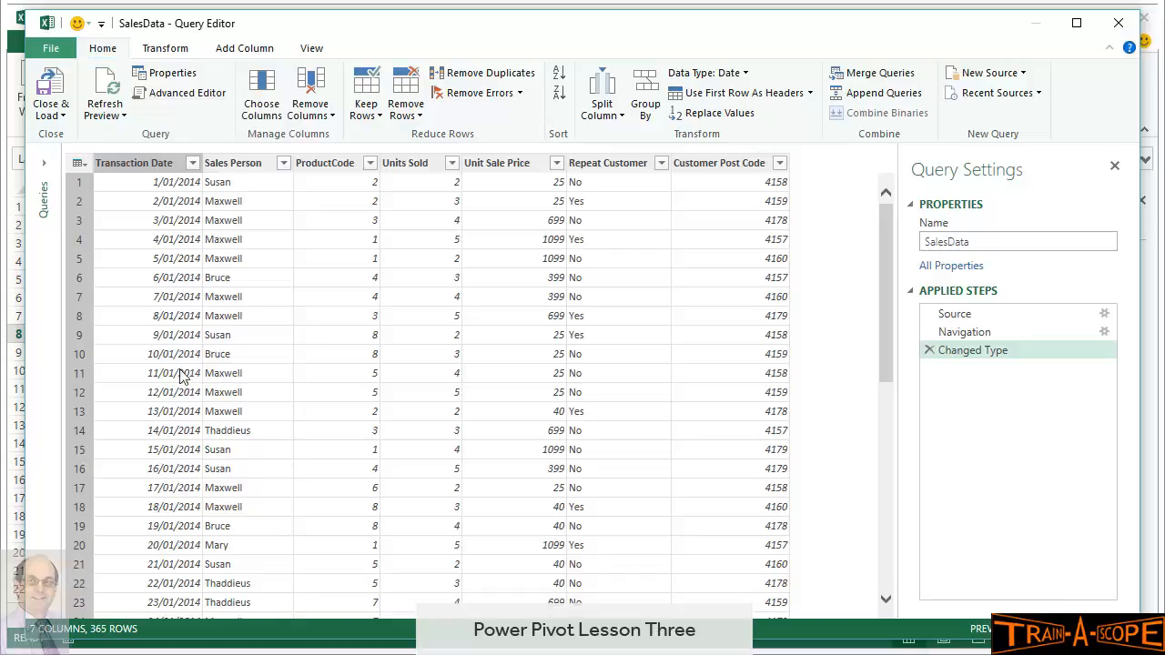
click(152, 55)
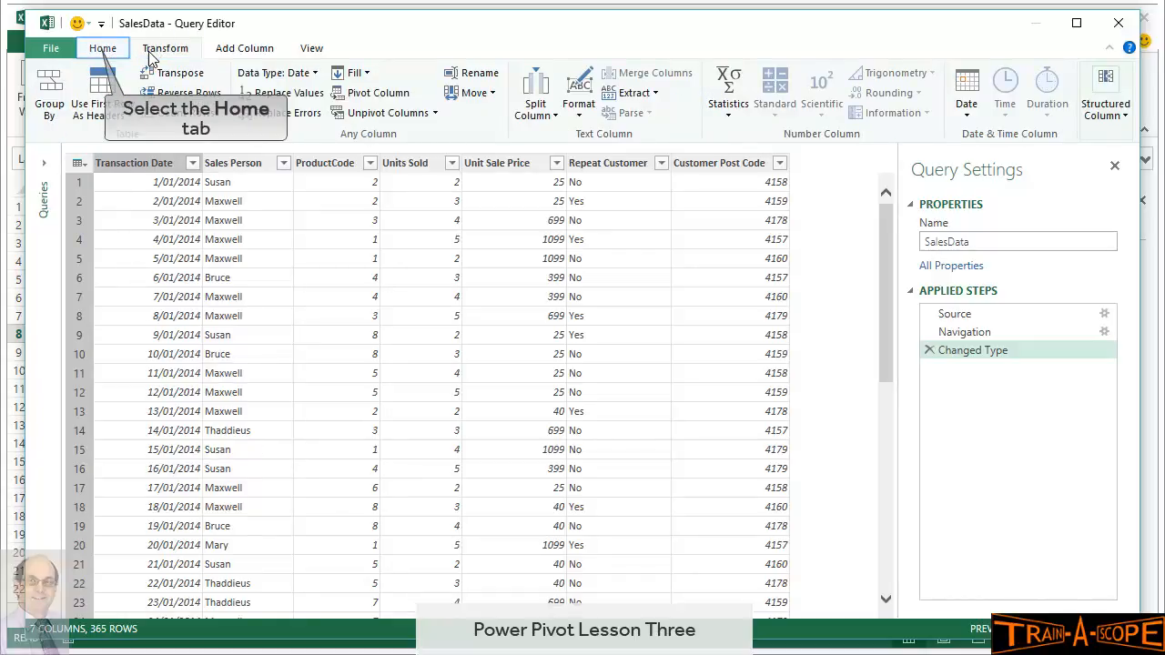
click(100, 51)
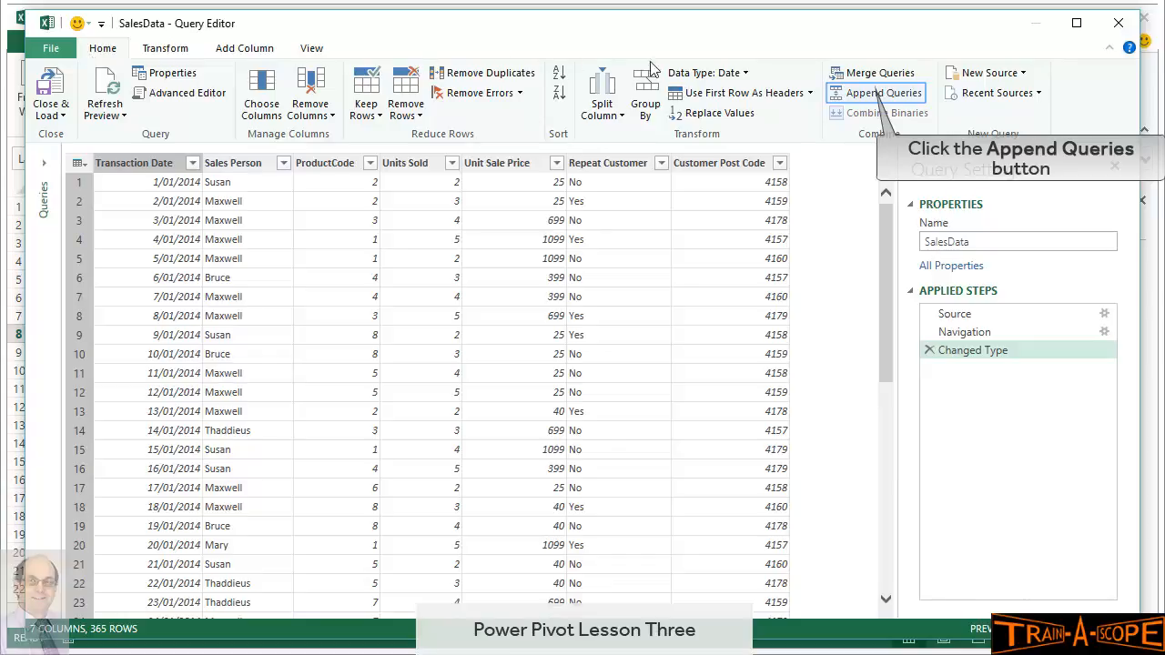
click(877, 94)
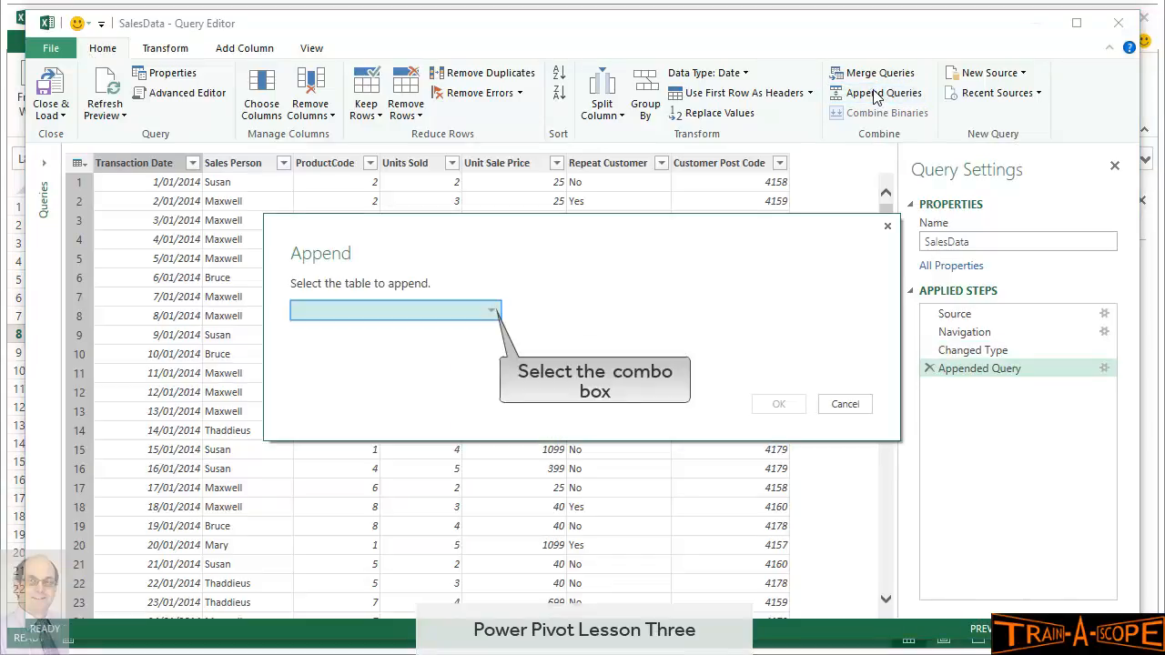
click(492, 315)
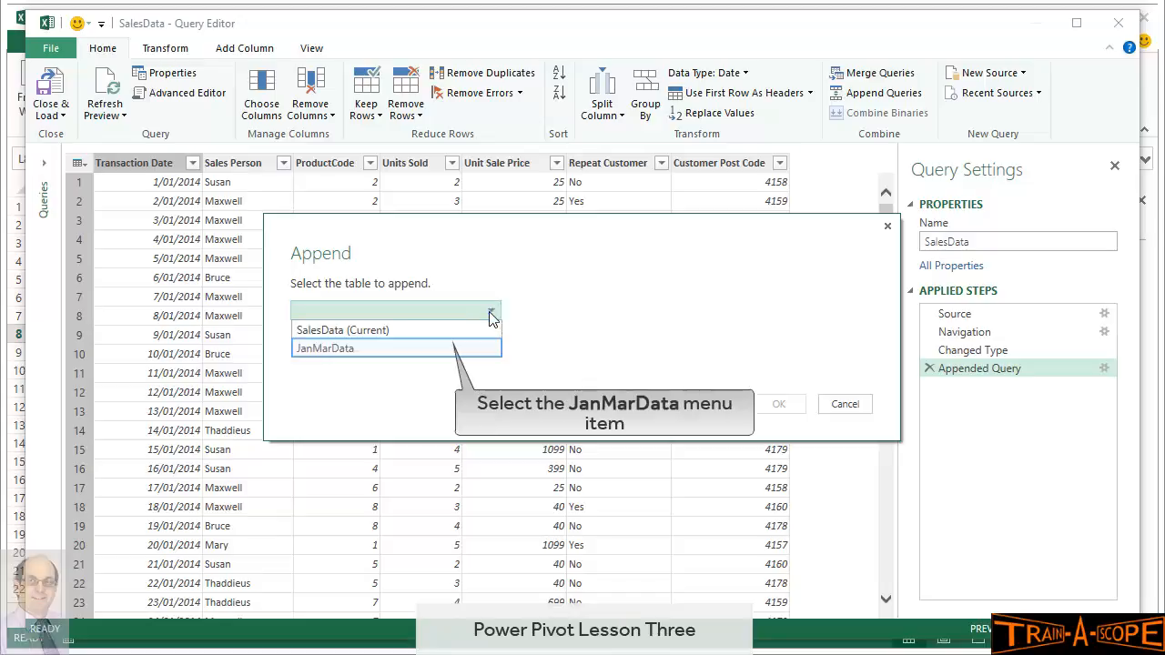
click(446, 350)
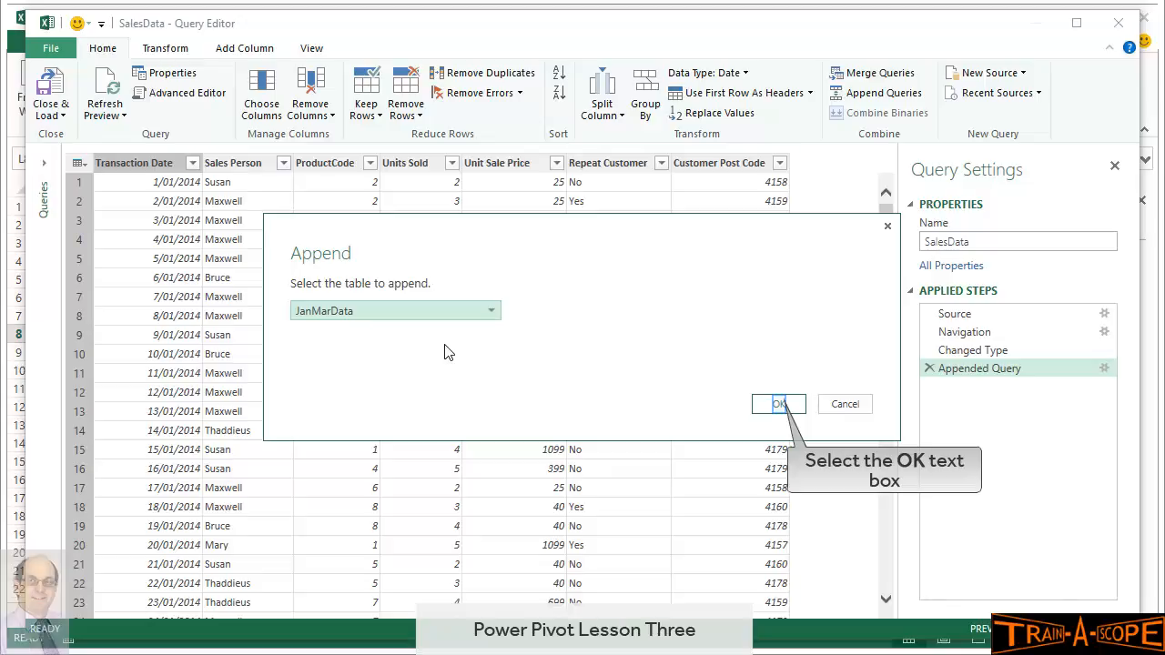
click(779, 406)
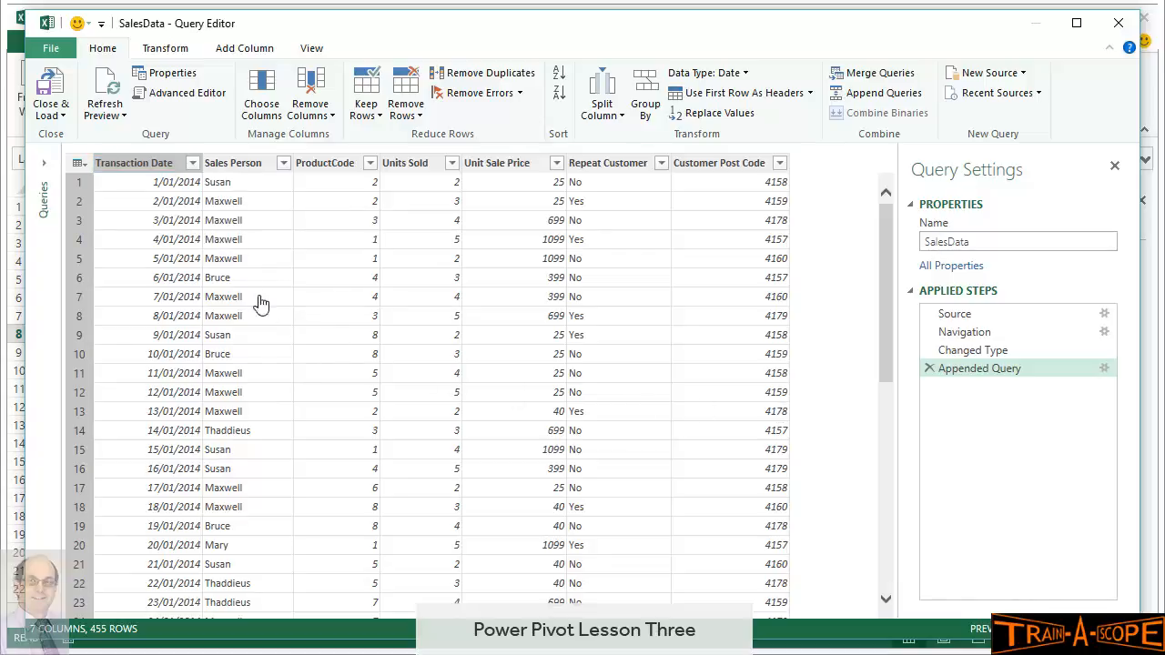
Sort Transaction Date descending to check March 2015 rows, clear the sort, and load SalesData
click(194, 164)
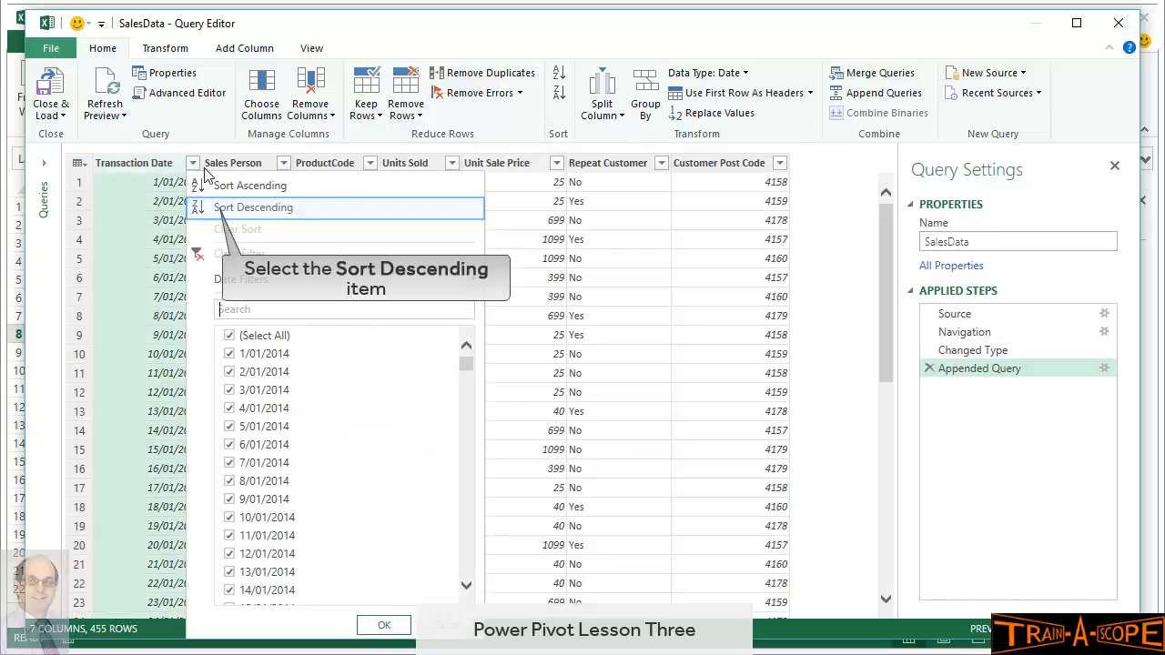
click(213, 214)
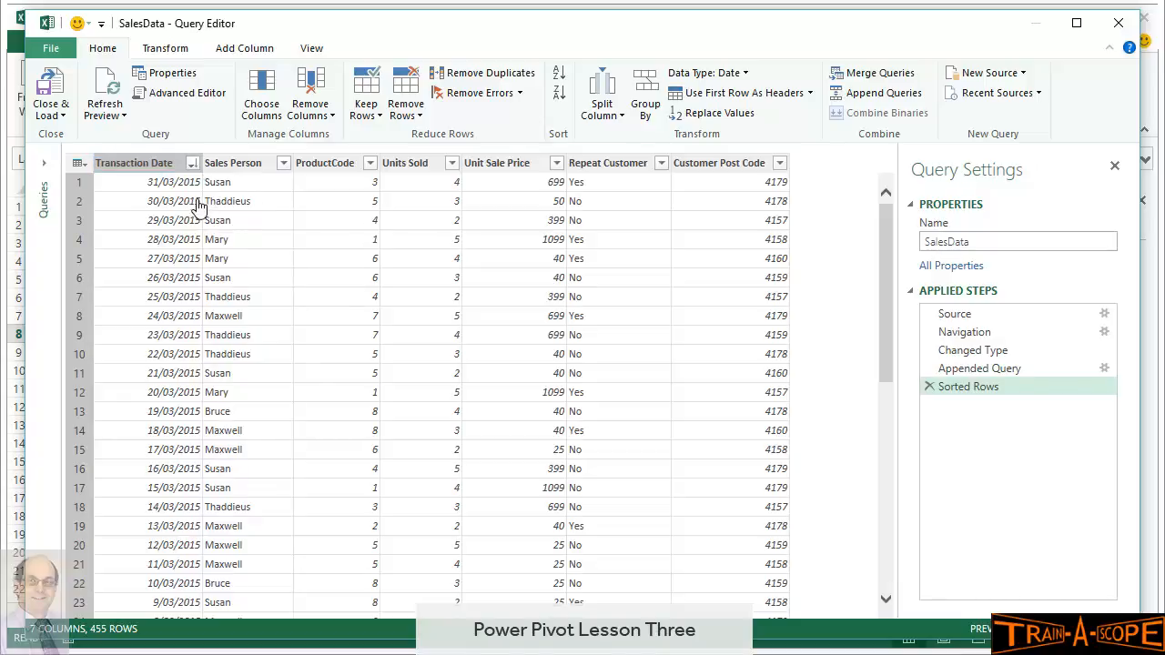
click(192, 163)
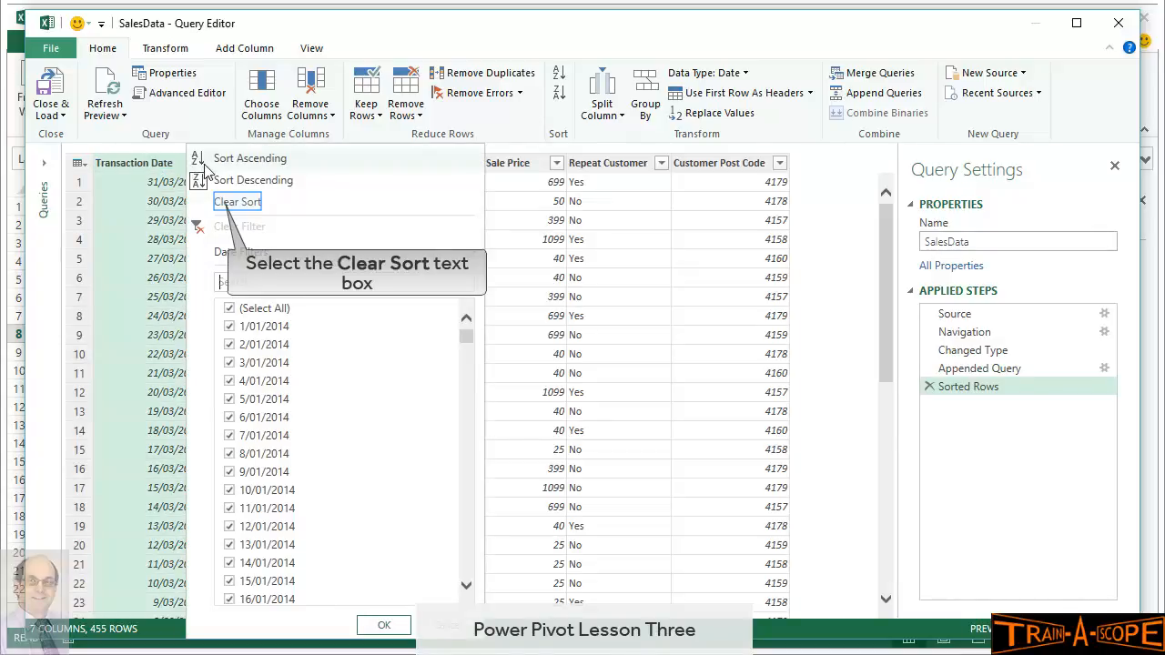
click(218, 203)
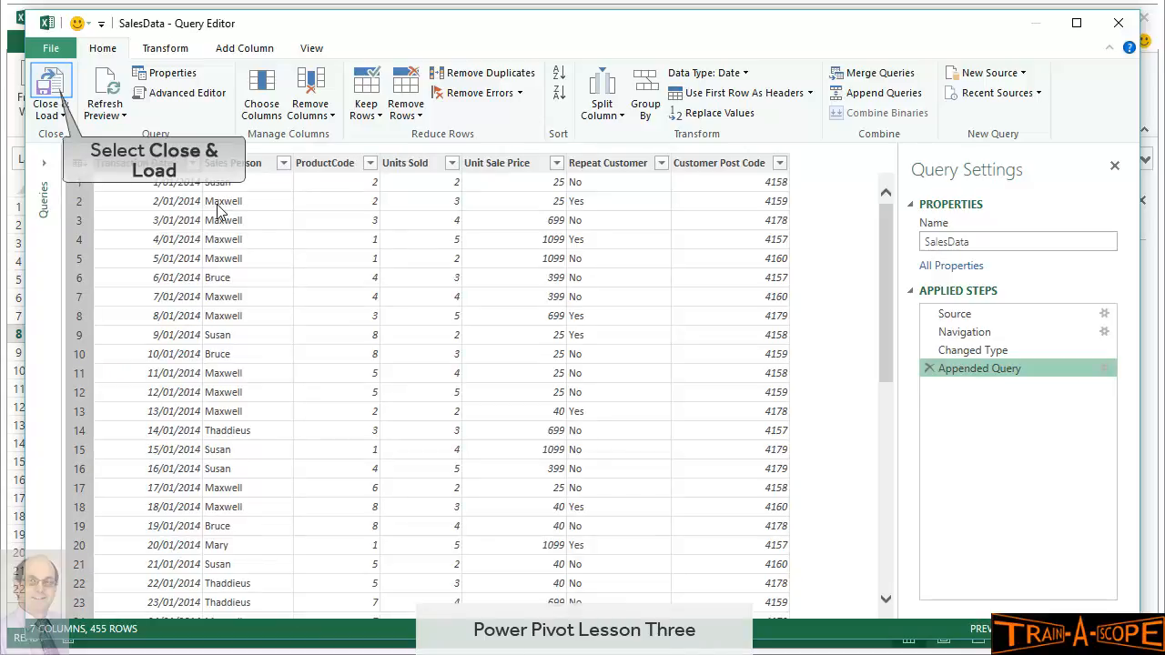
click(52, 97)
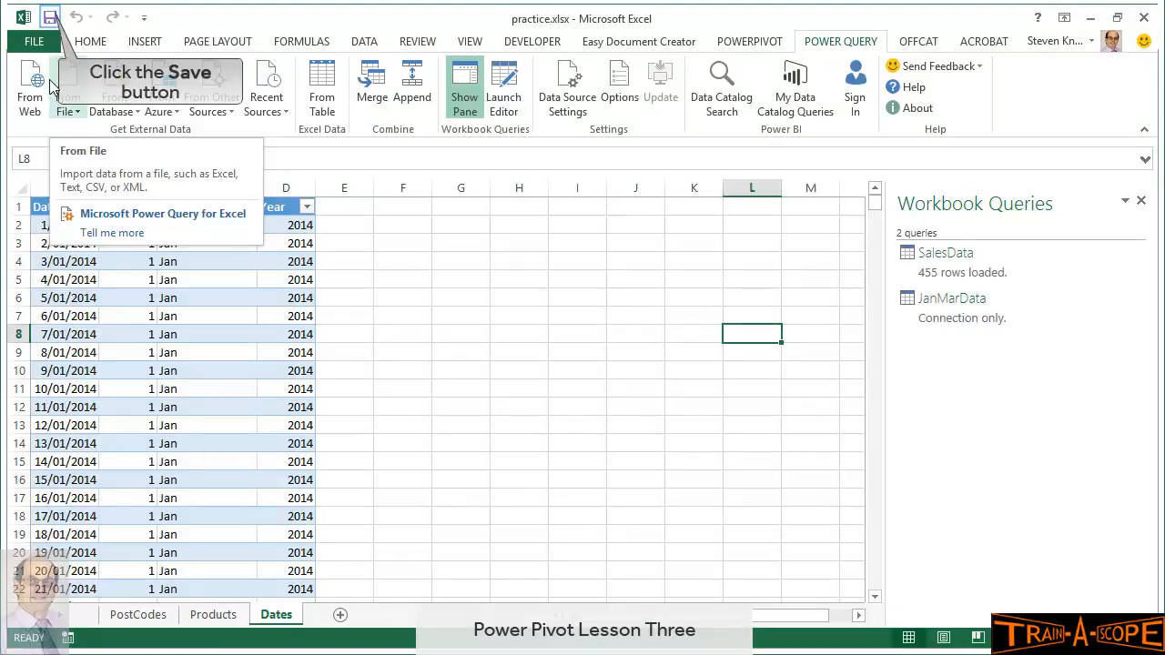
Save the workbook and open Power Pivot Manage to view the 455 SalesData records
click(50, 18)
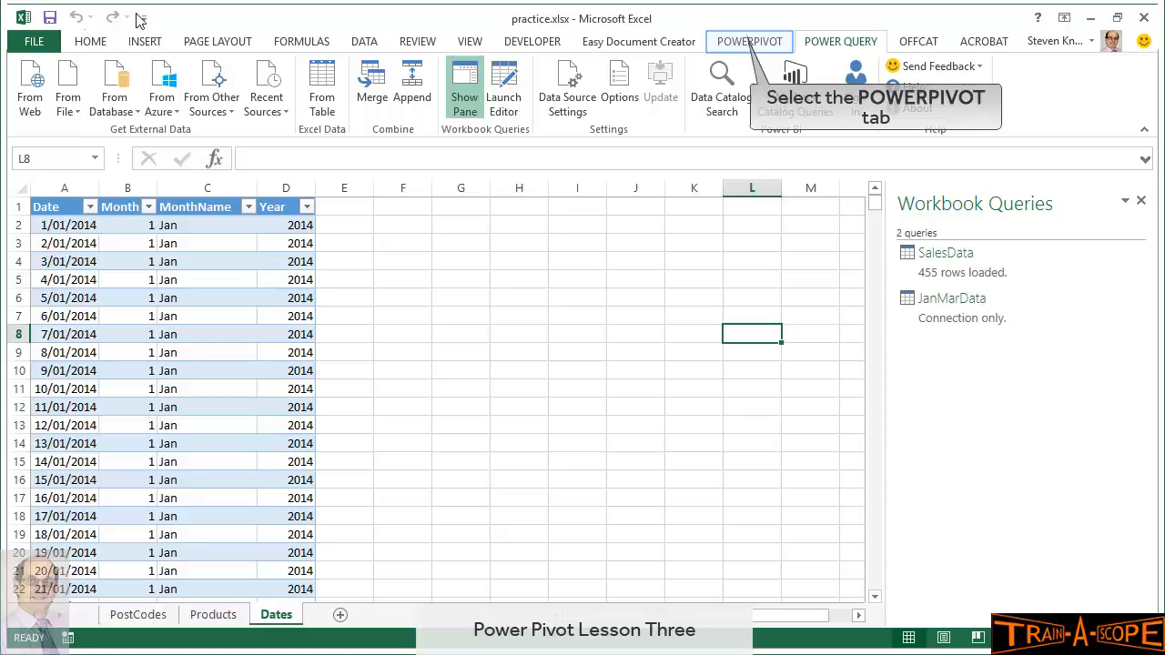
click(742, 44)
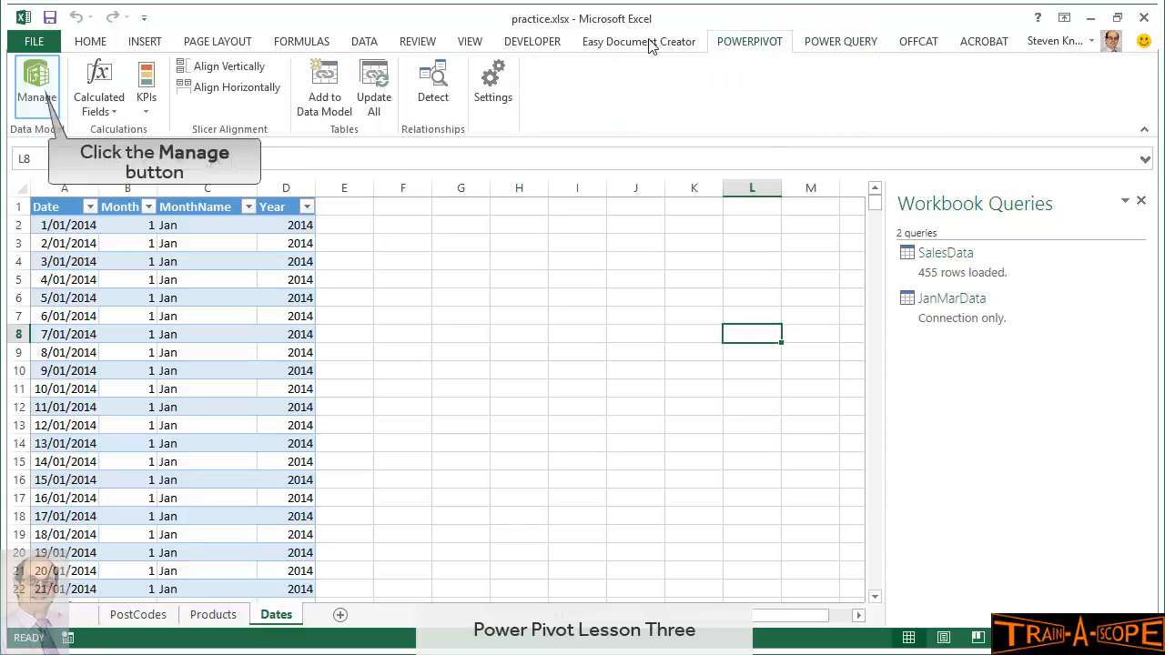
click(37, 99)
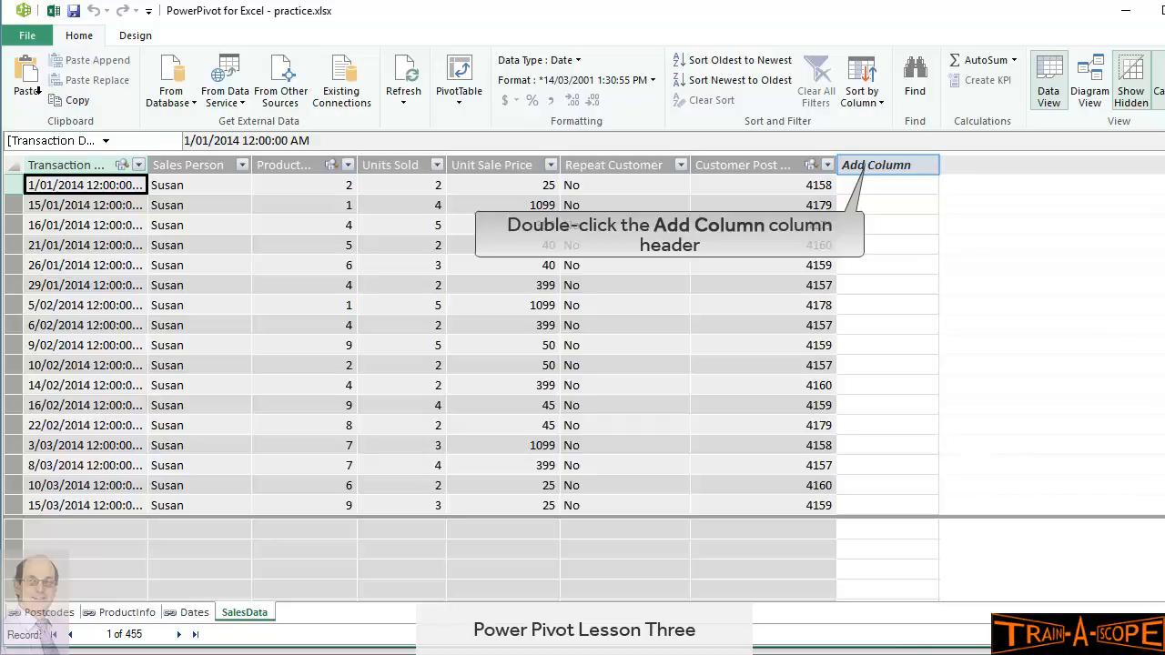
Add a SalesValue column calculated as =[Units Sold]*[Unit Sale Price]
double_click(875, 164)
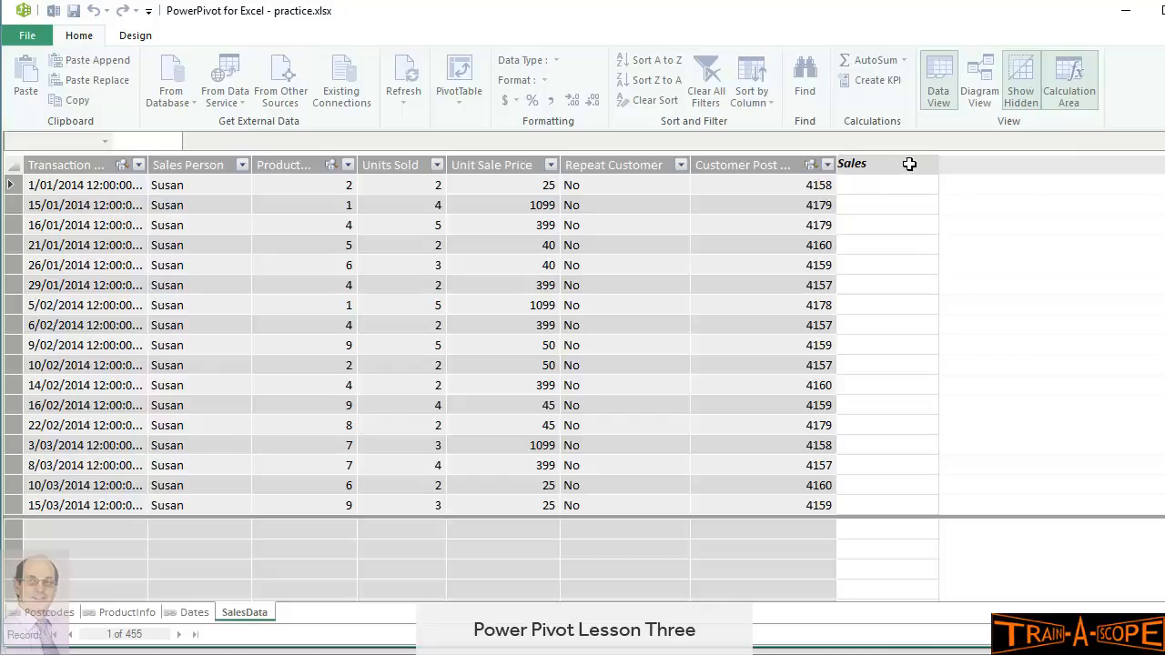
text(Value)
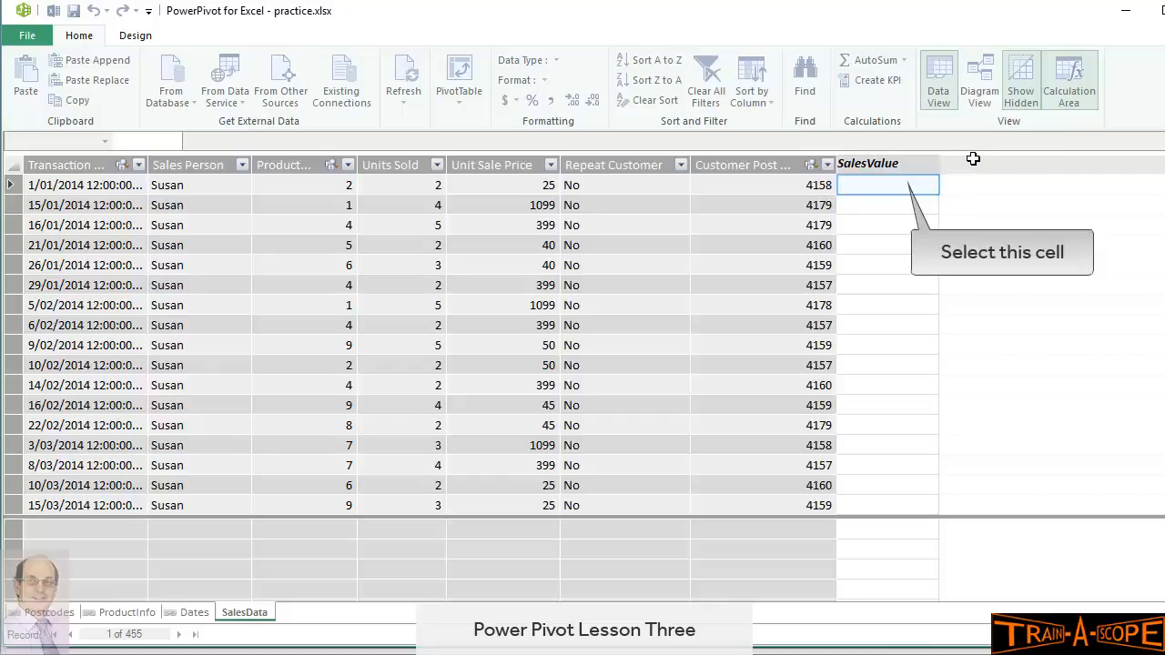
click(899, 185)
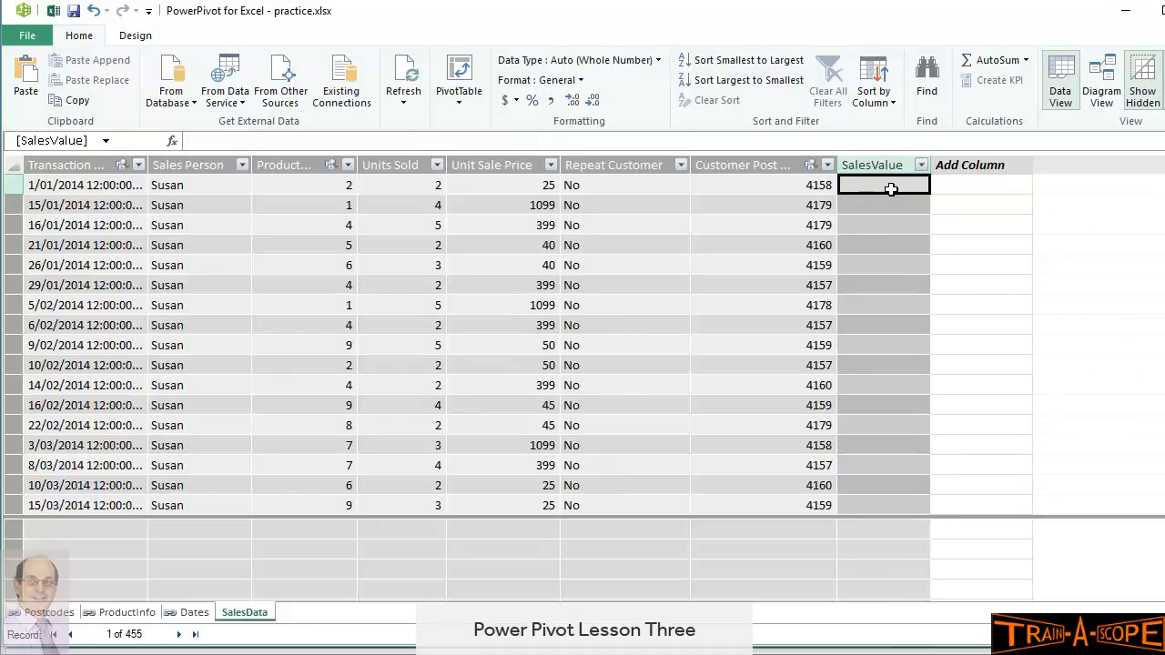
text(=)
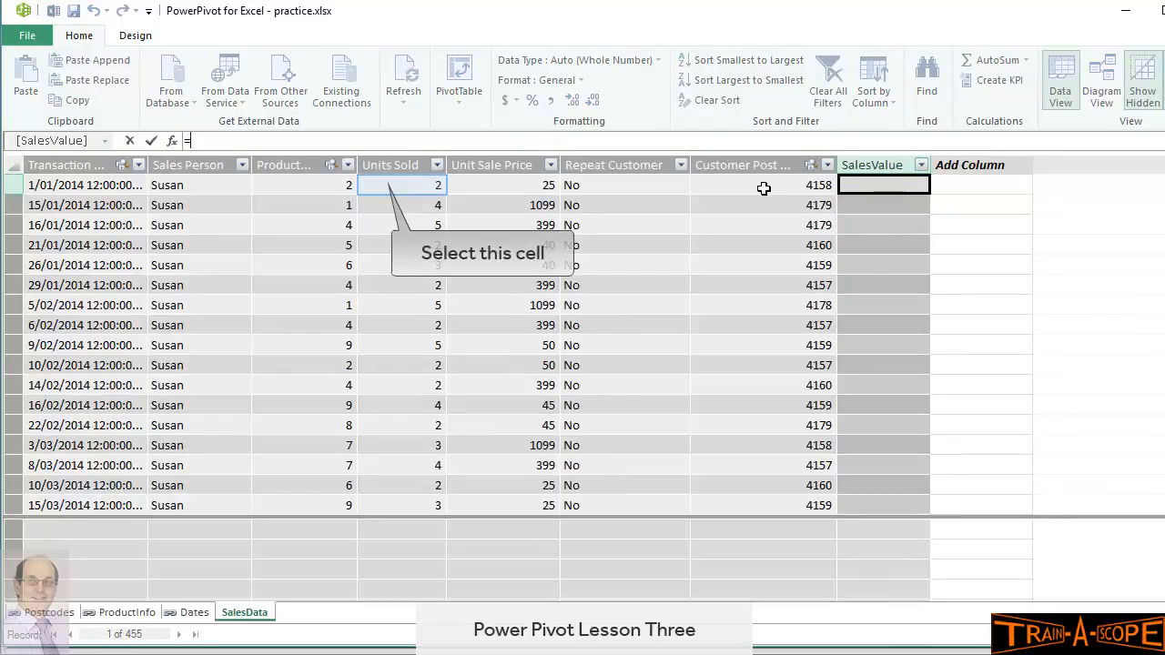
click(383, 185)
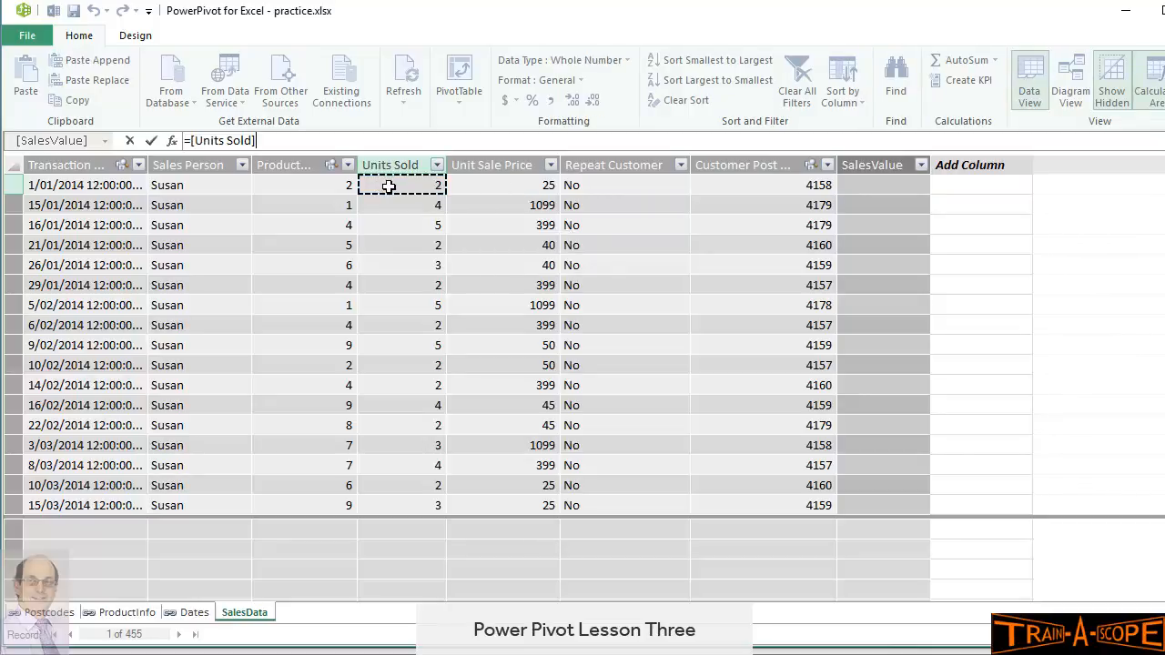
text(*)
click(499, 185)
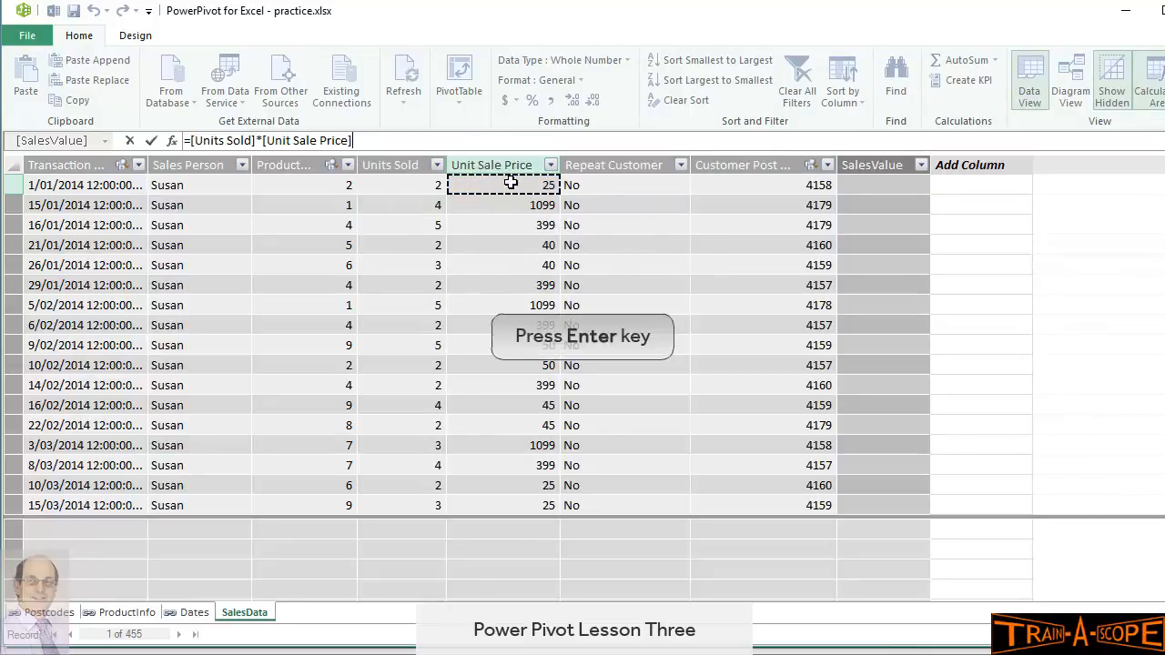
key(Return)
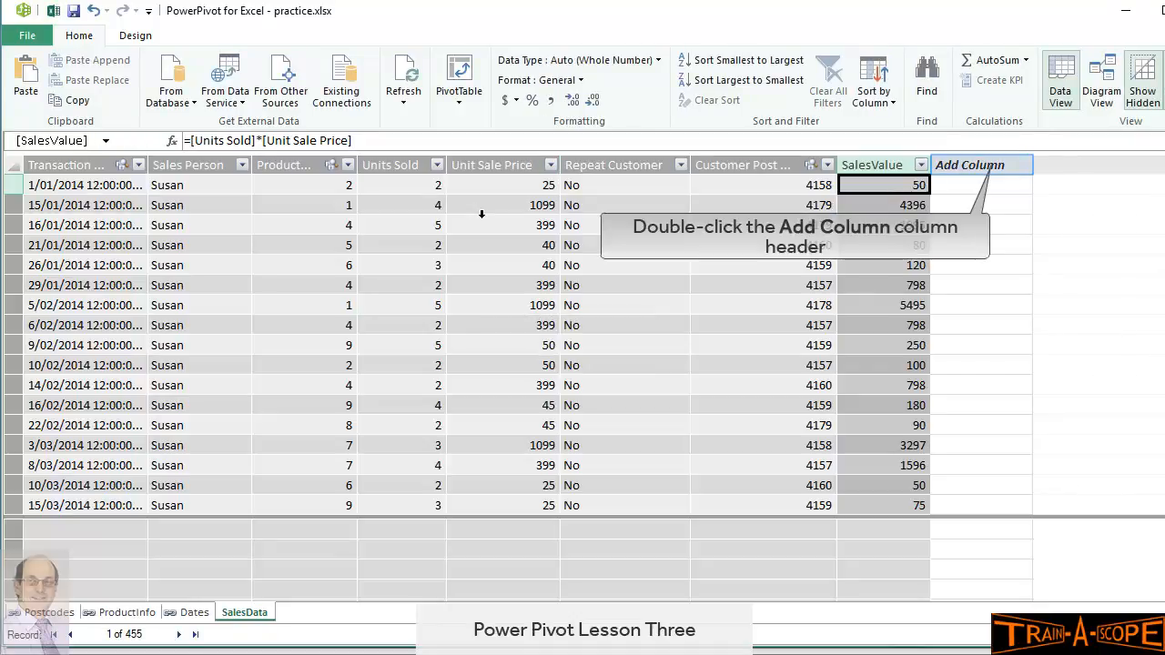
Add a new column named Commission to SalesData
double_click(998, 165)
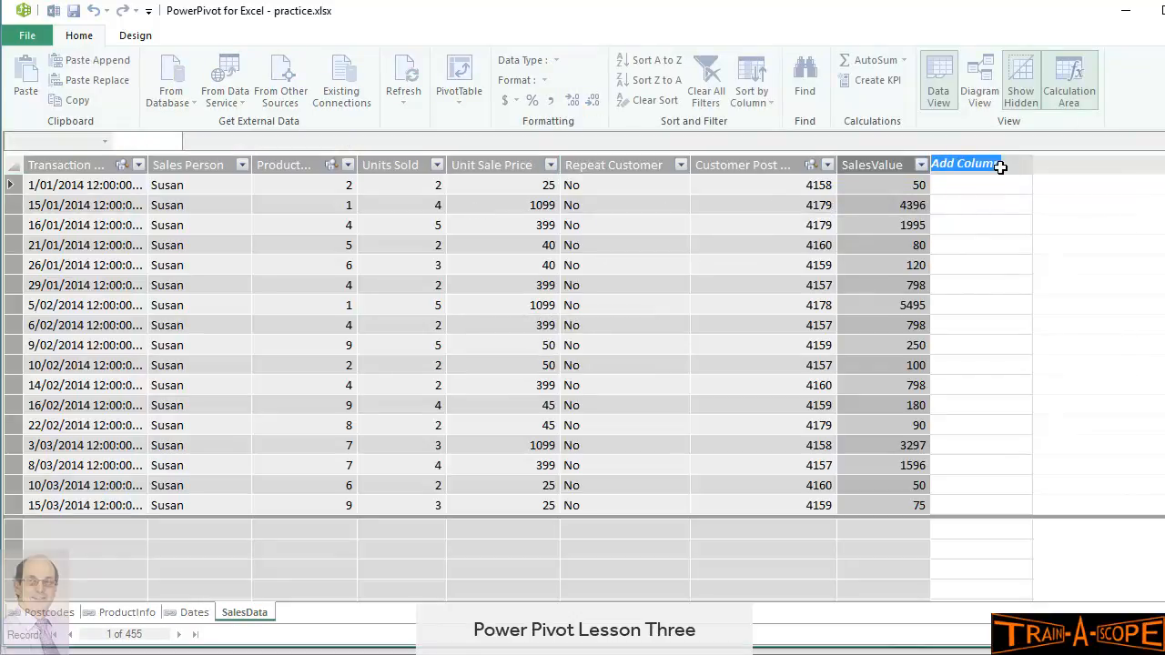
text(Comm)
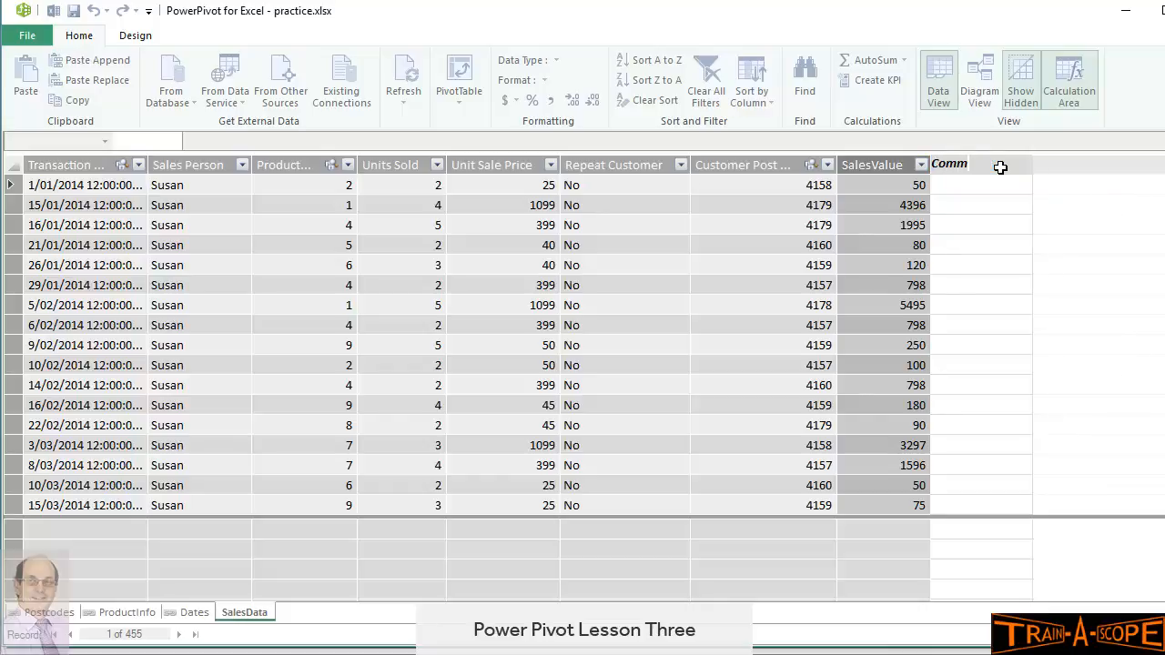
text(ission)
key(Return)
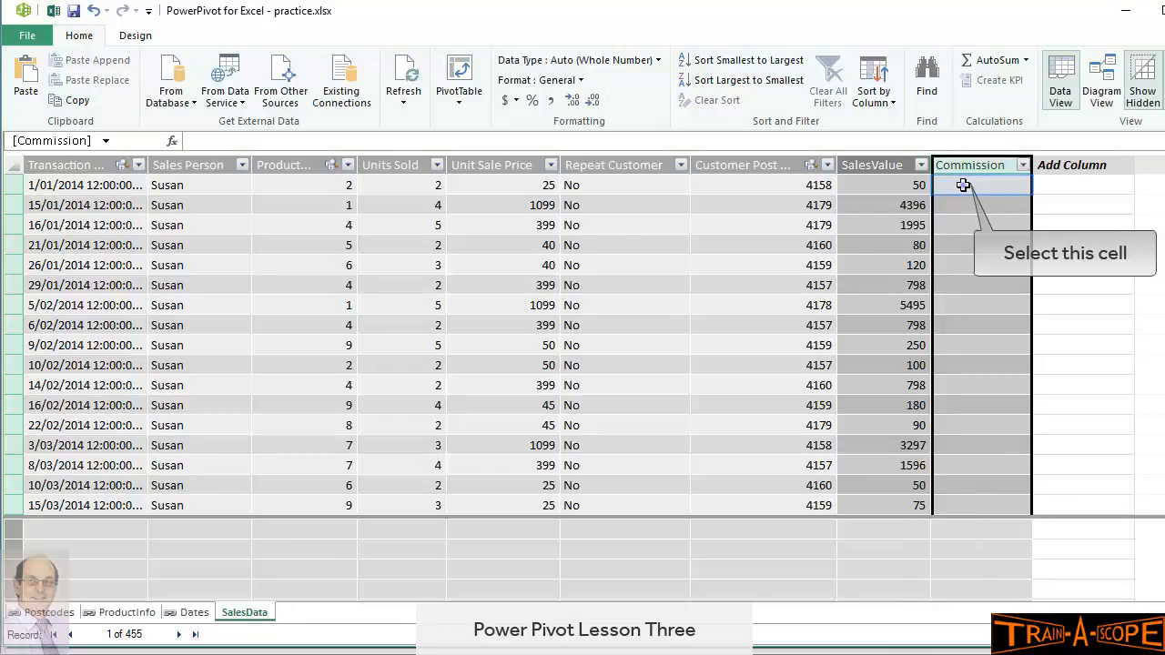
Enter =RELATED(ProductInfo[Commission])*[SalesValue] in it, adding the missing closing parenthesis
click(963, 184)
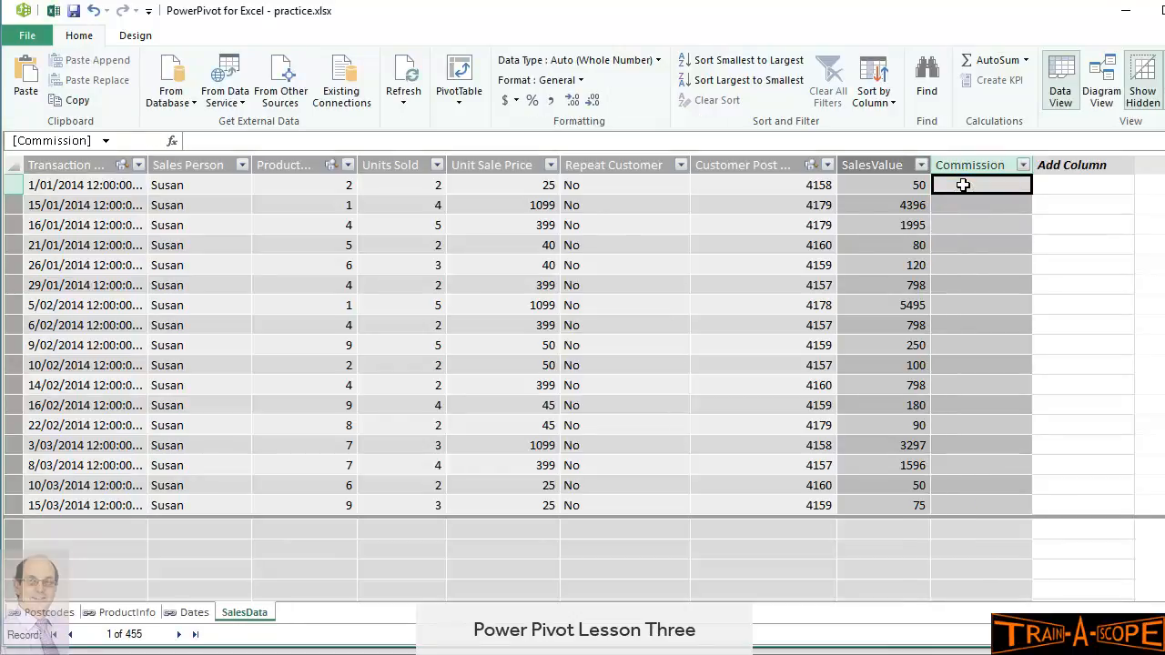
double_click(963, 185)
text(=re)
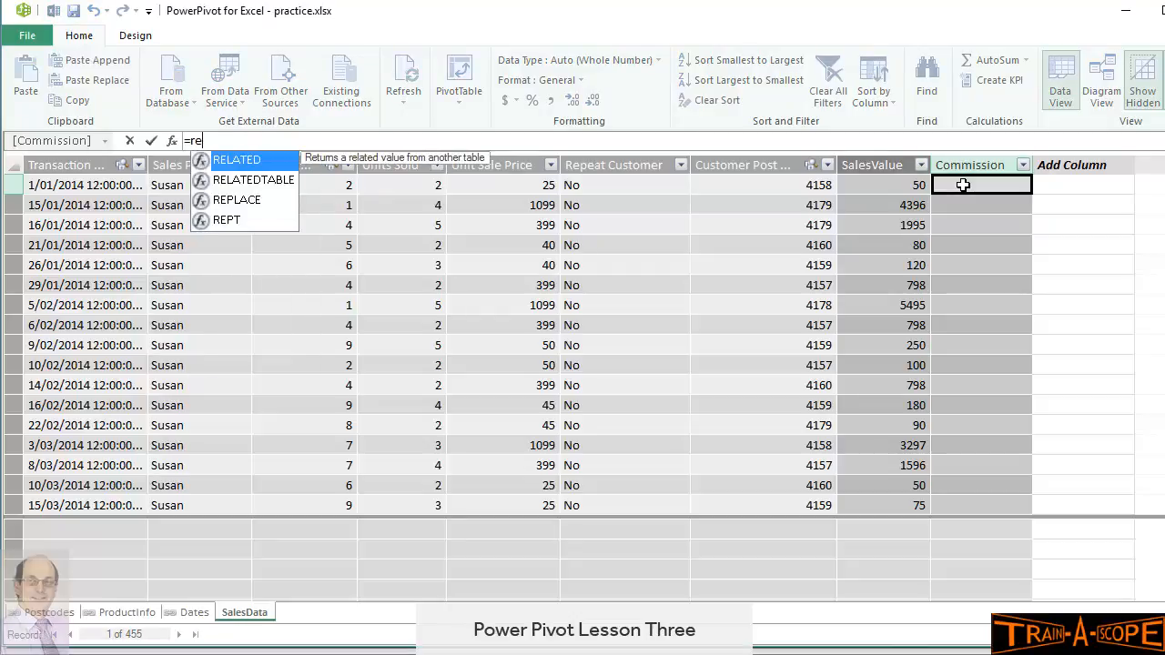
text(lated)
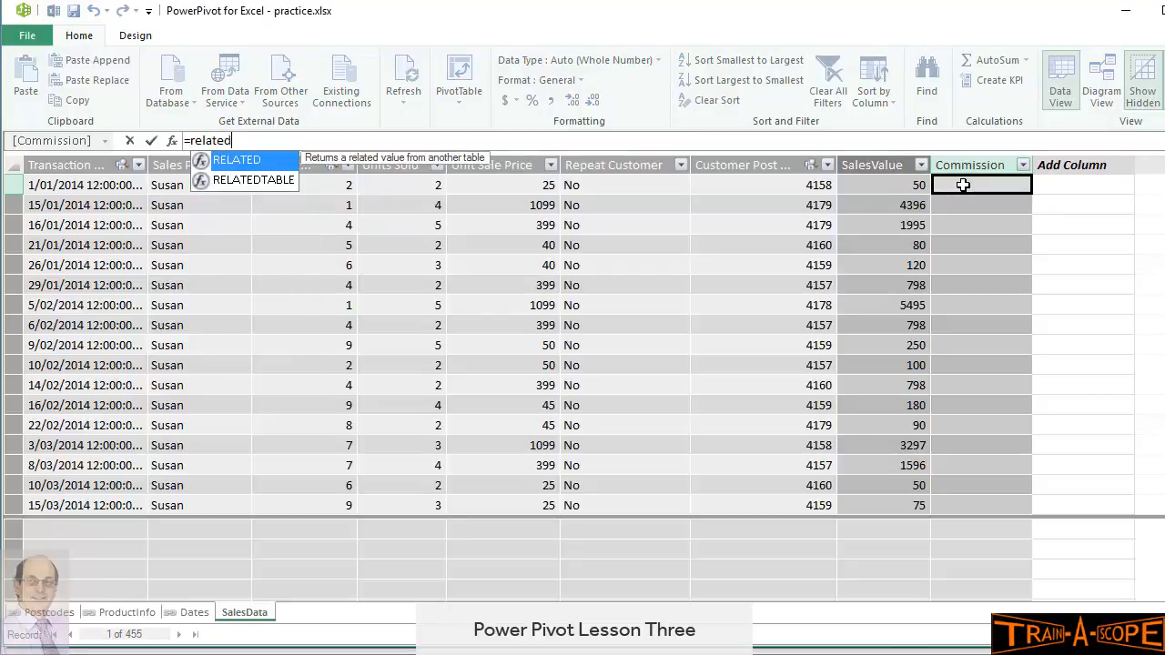
text(()
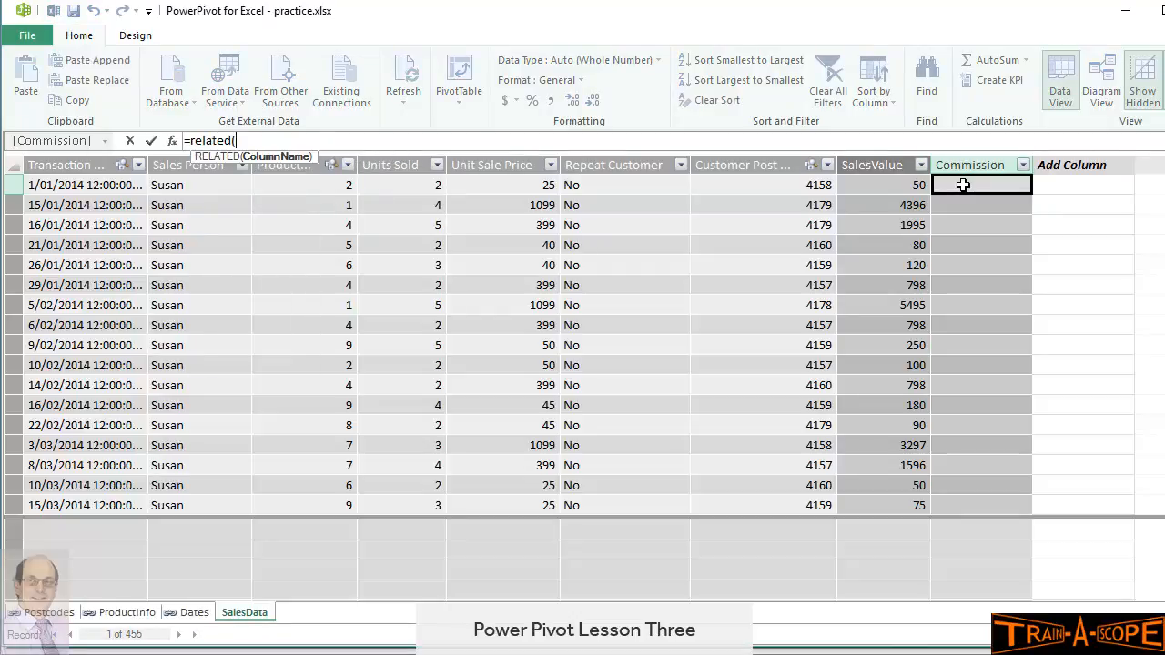
text(p)
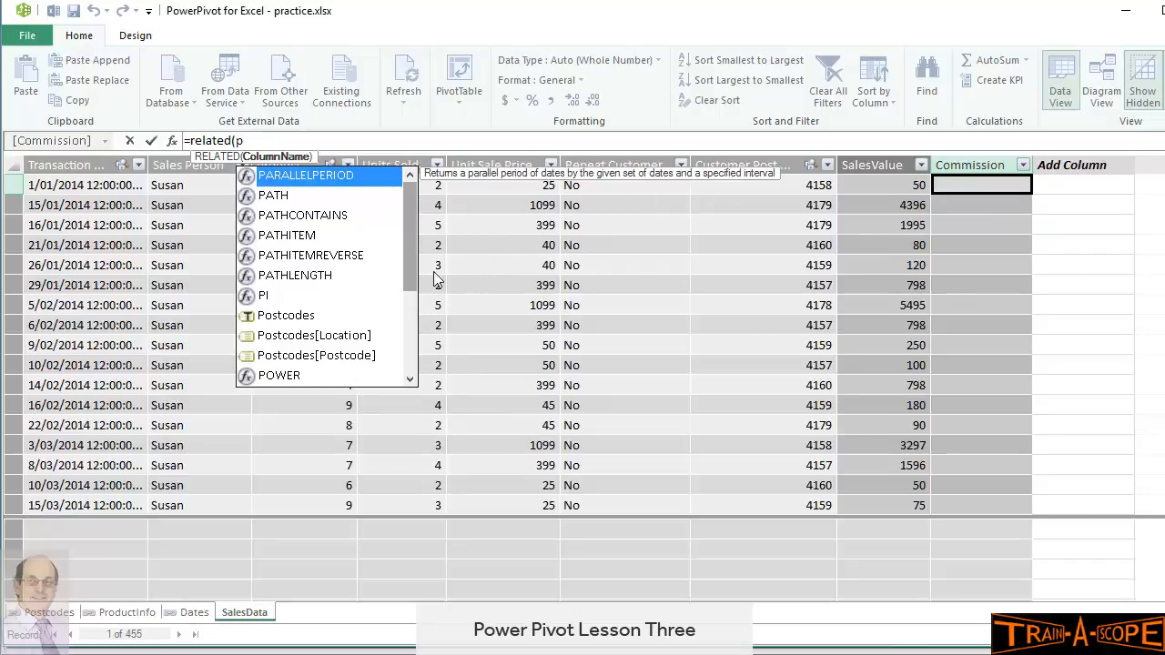
scroll(415, 263, down, 3)
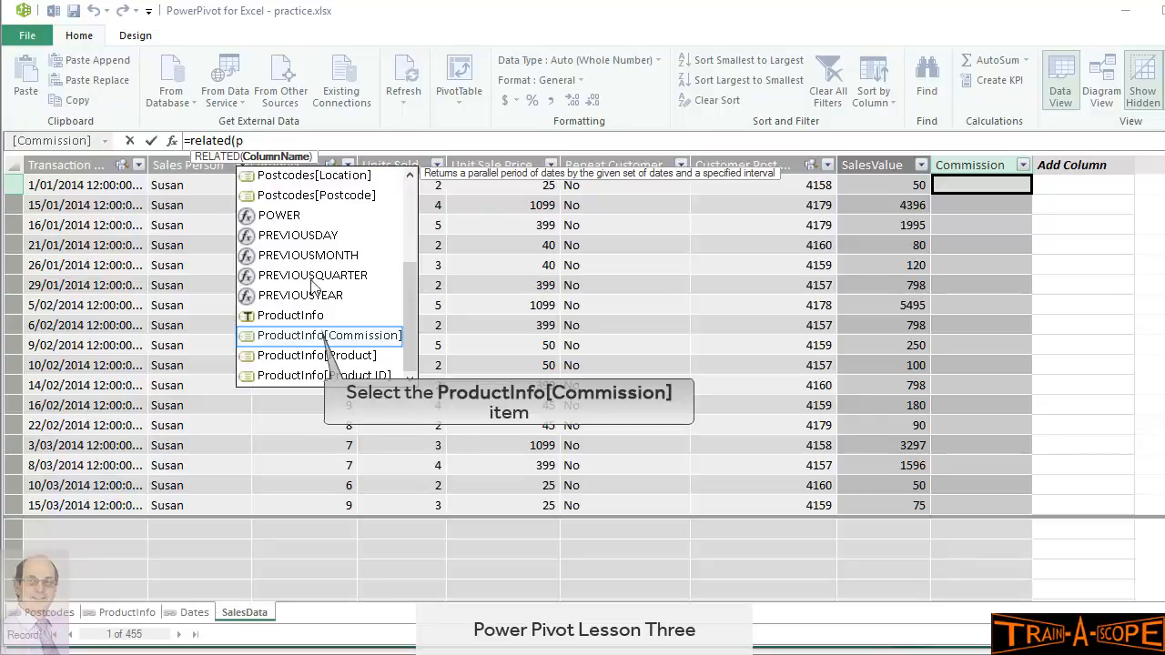
double_click(315, 335)
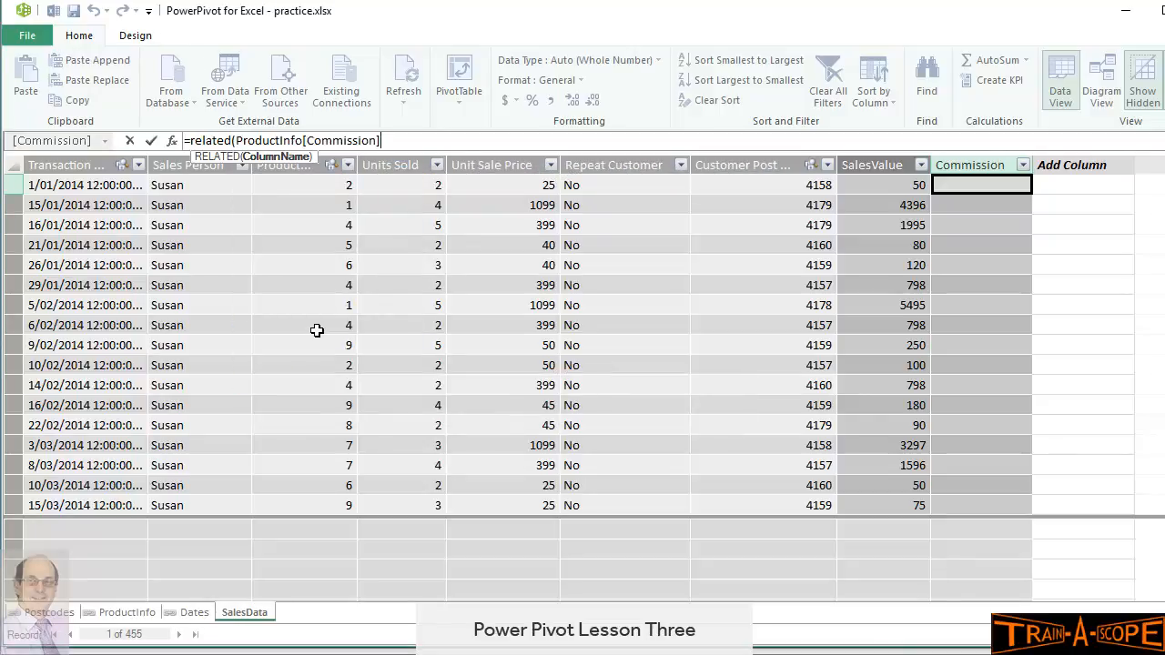
text(*)
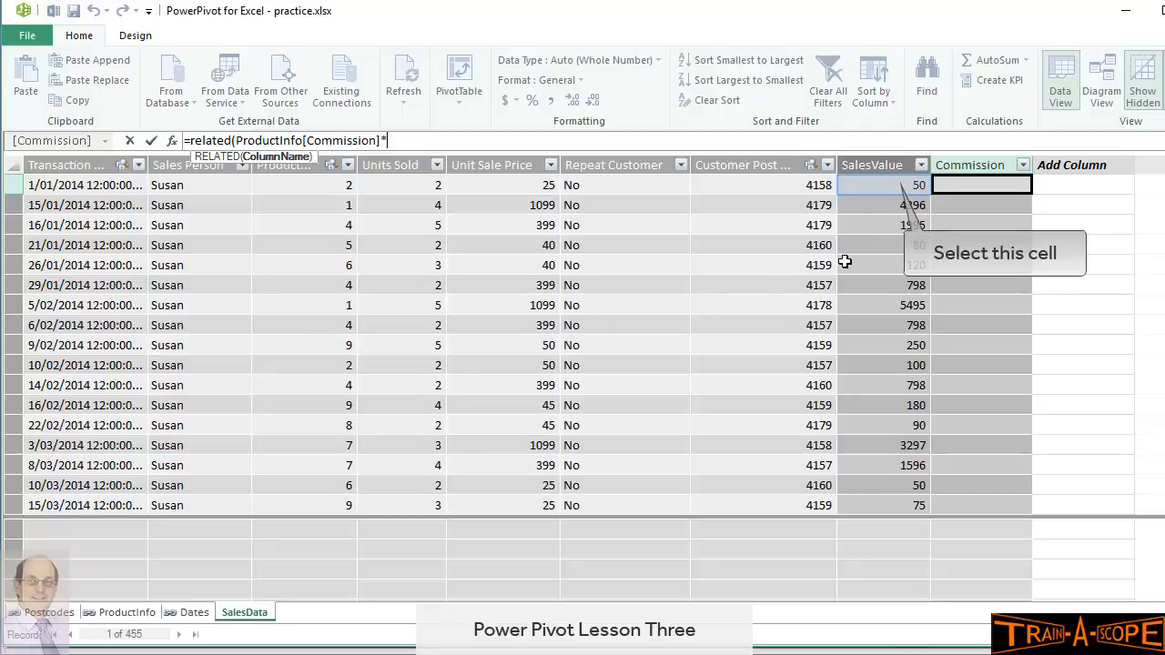
click(893, 185)
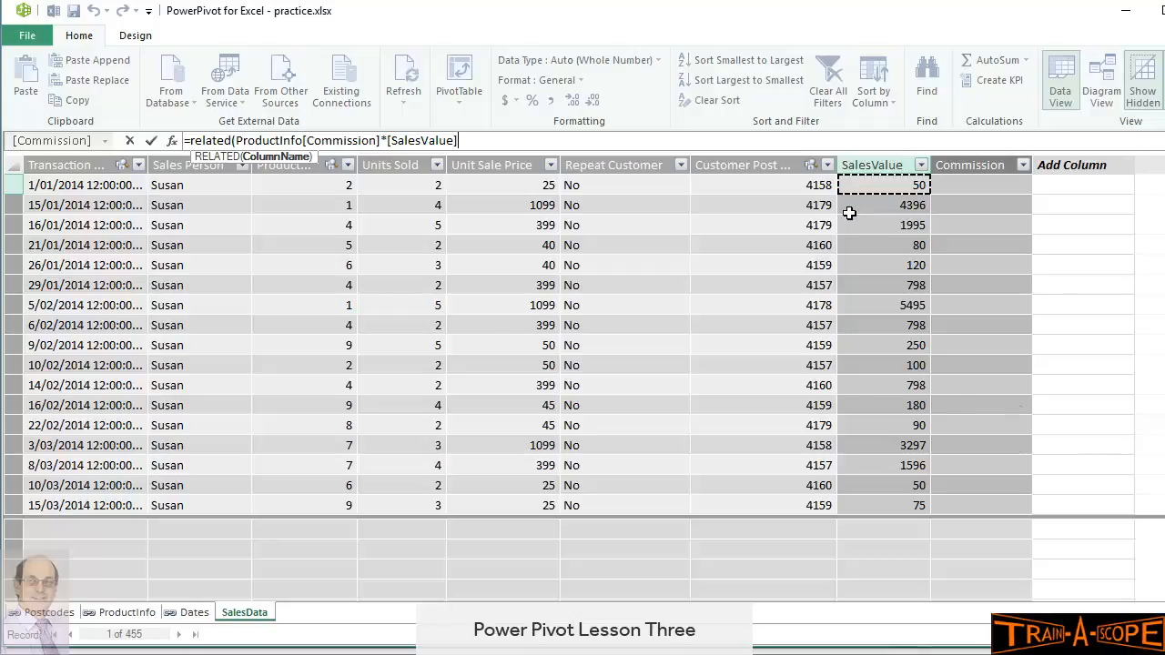
key(Return)
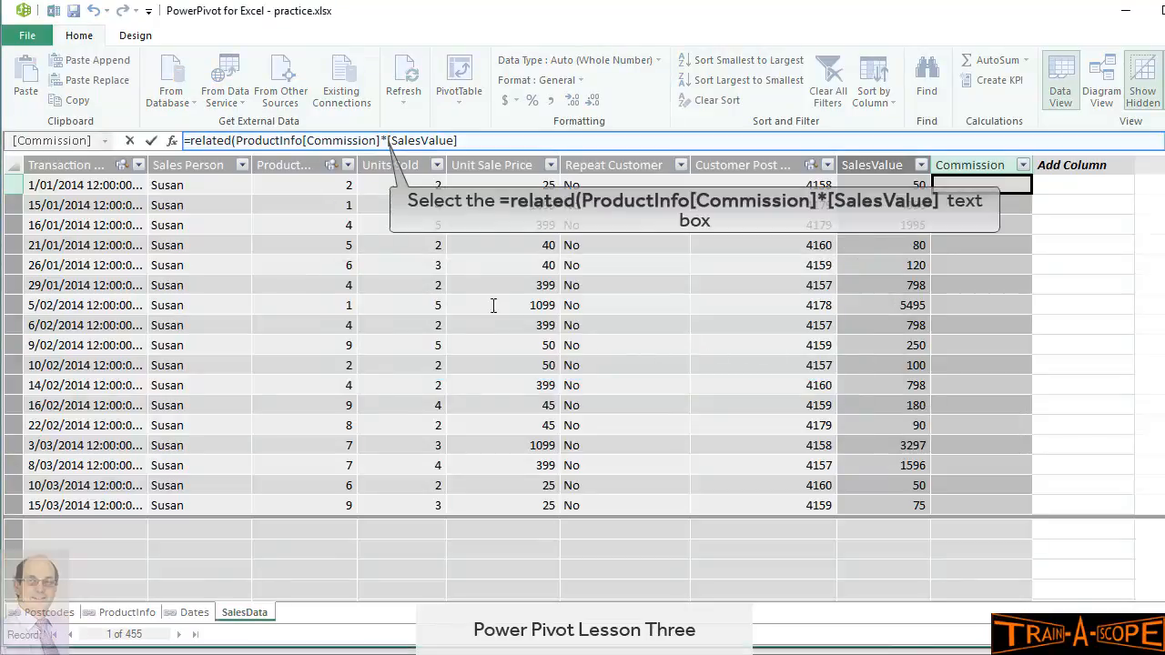
click(383, 140)
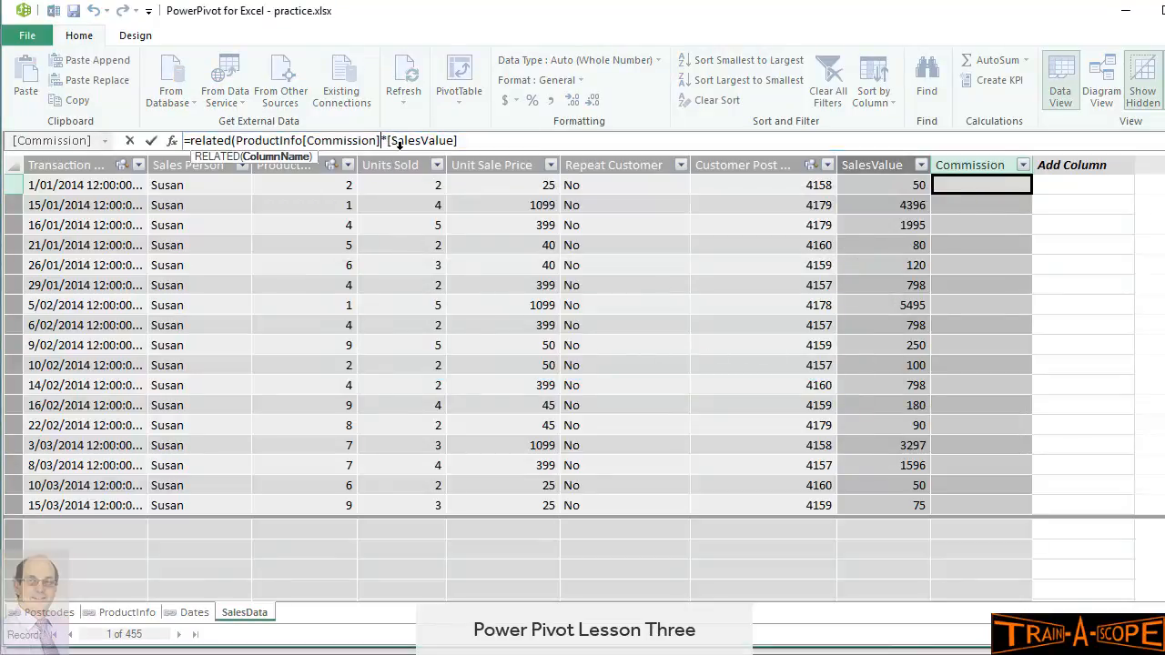
text())
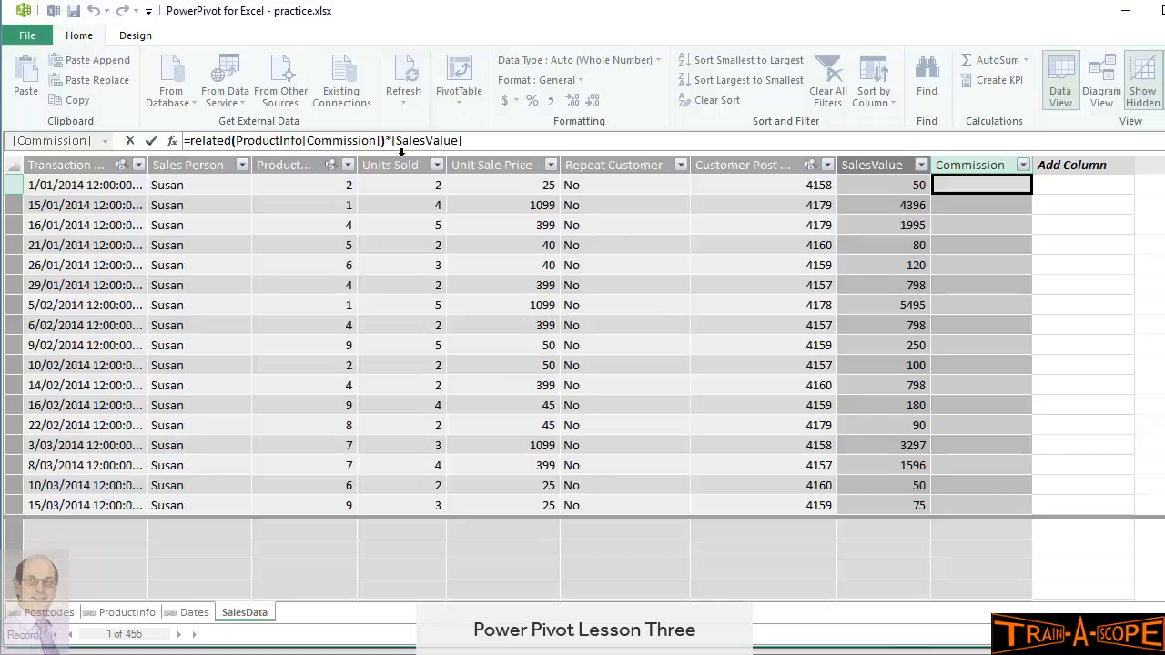
key(Return)
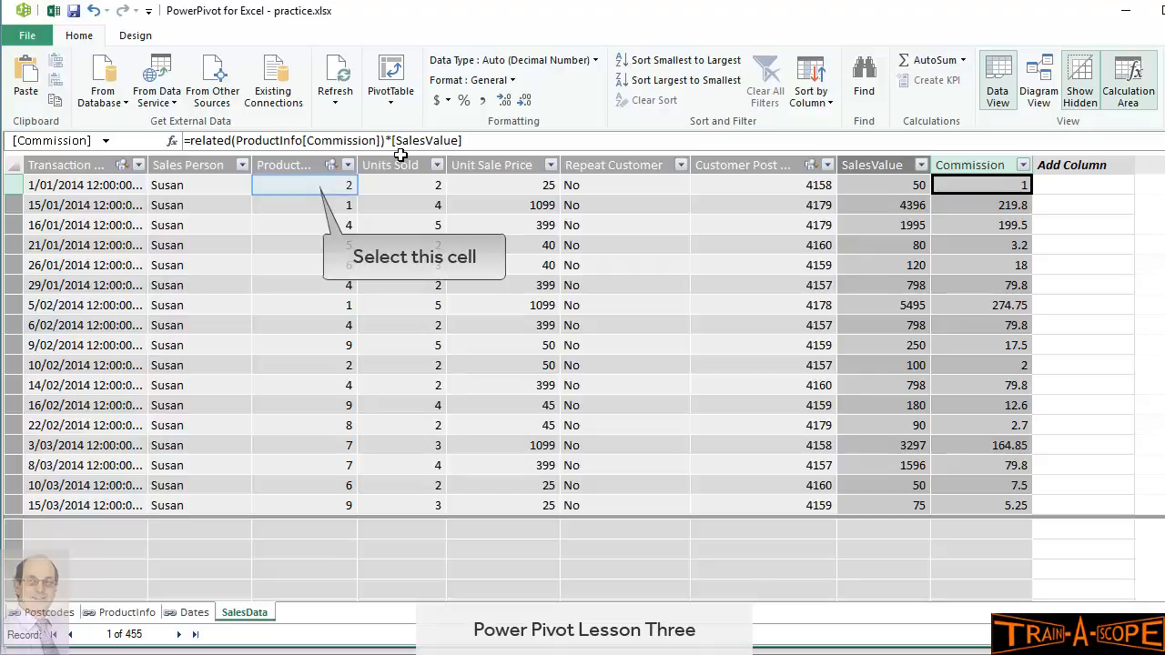
click(312, 186)
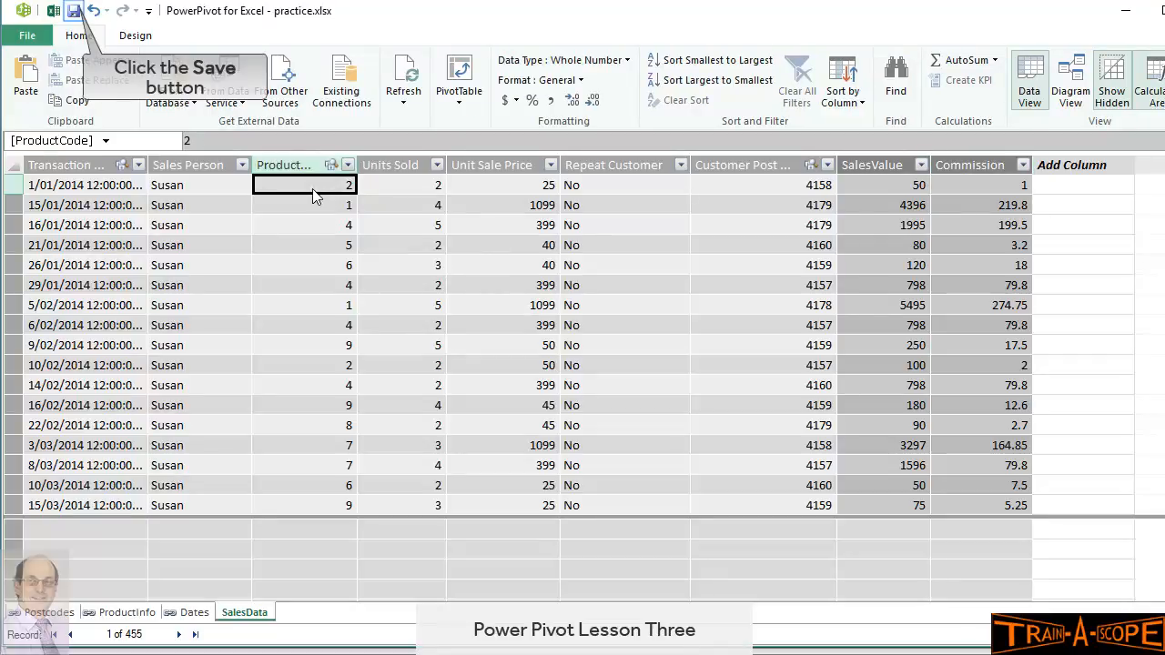
click(73, 11)
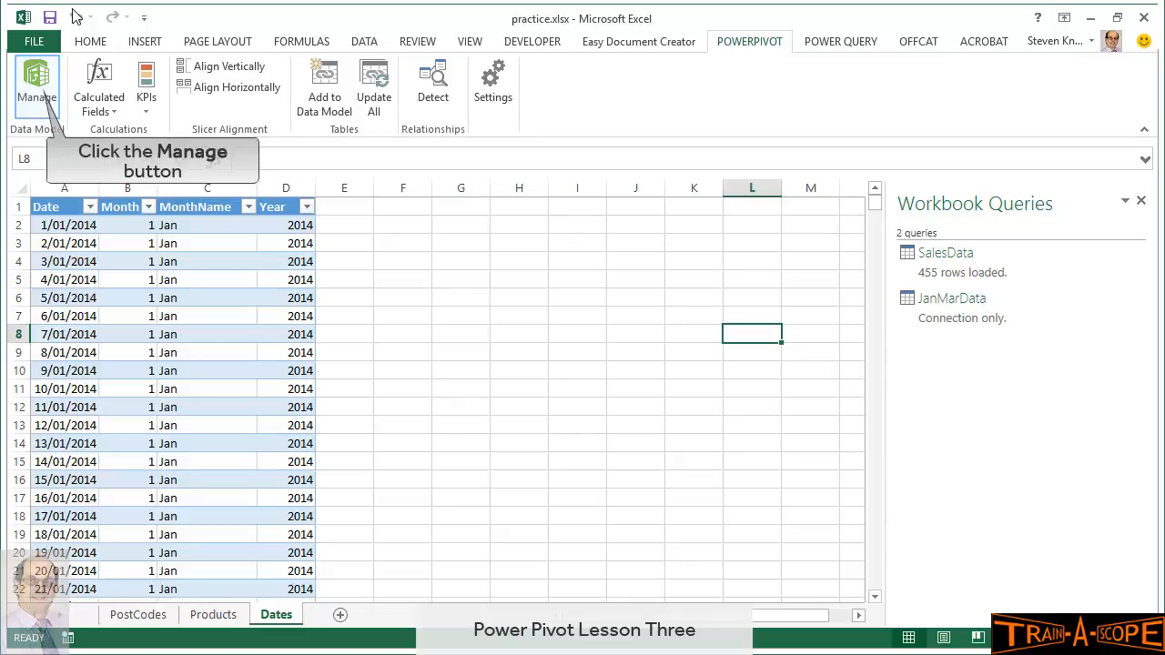
click(36, 91)
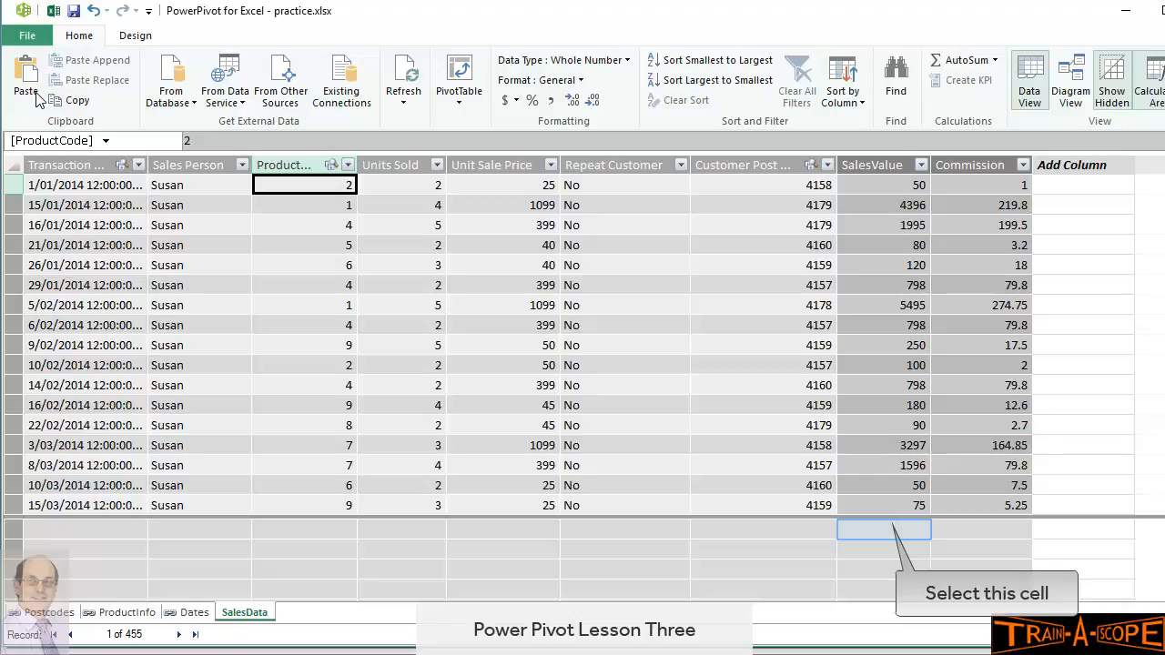
click(885, 528)
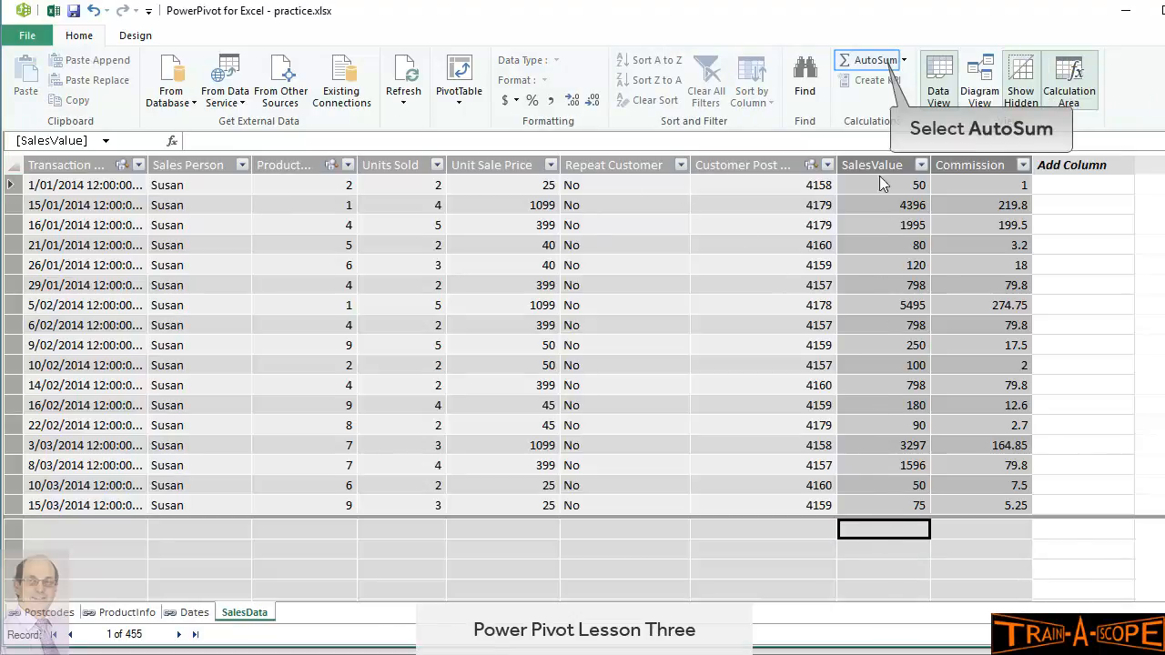
Add Sum of SalesValue and Sum of Commission measures with AutoSum, then save the workbook
click(876, 61)
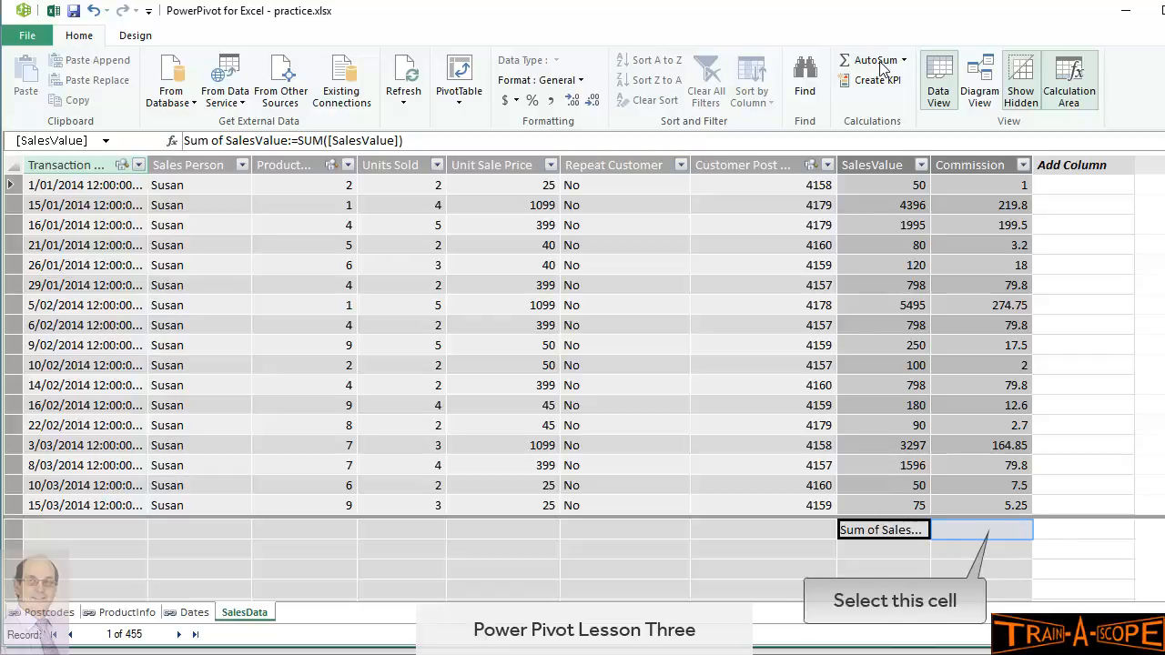
click(996, 532)
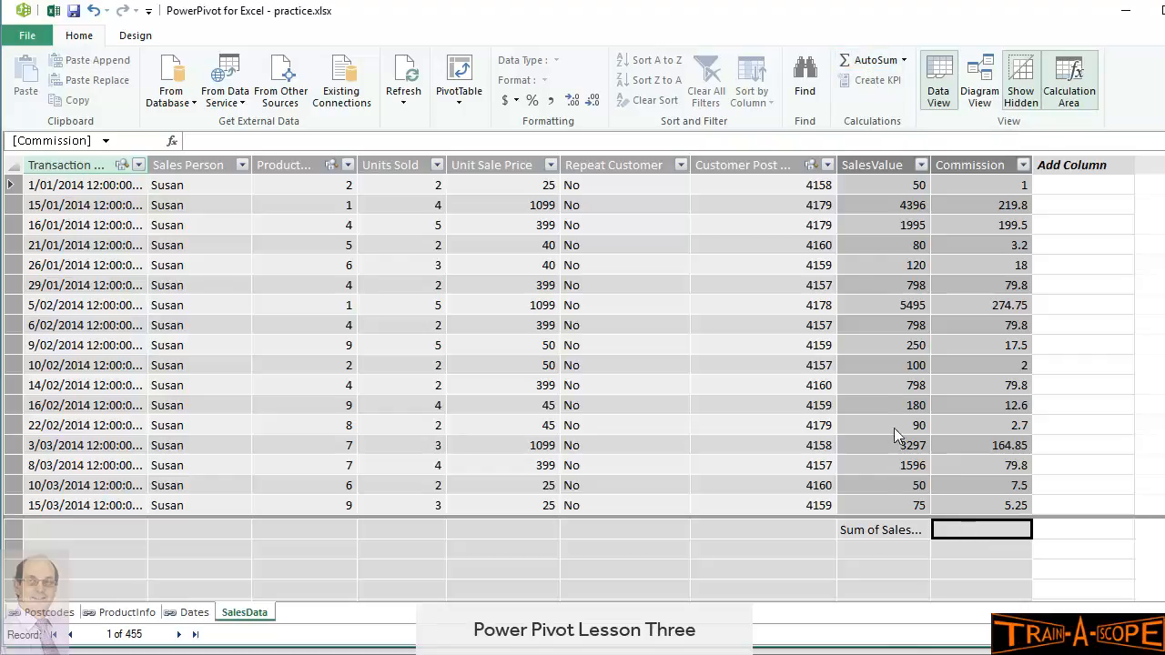
click(866, 60)
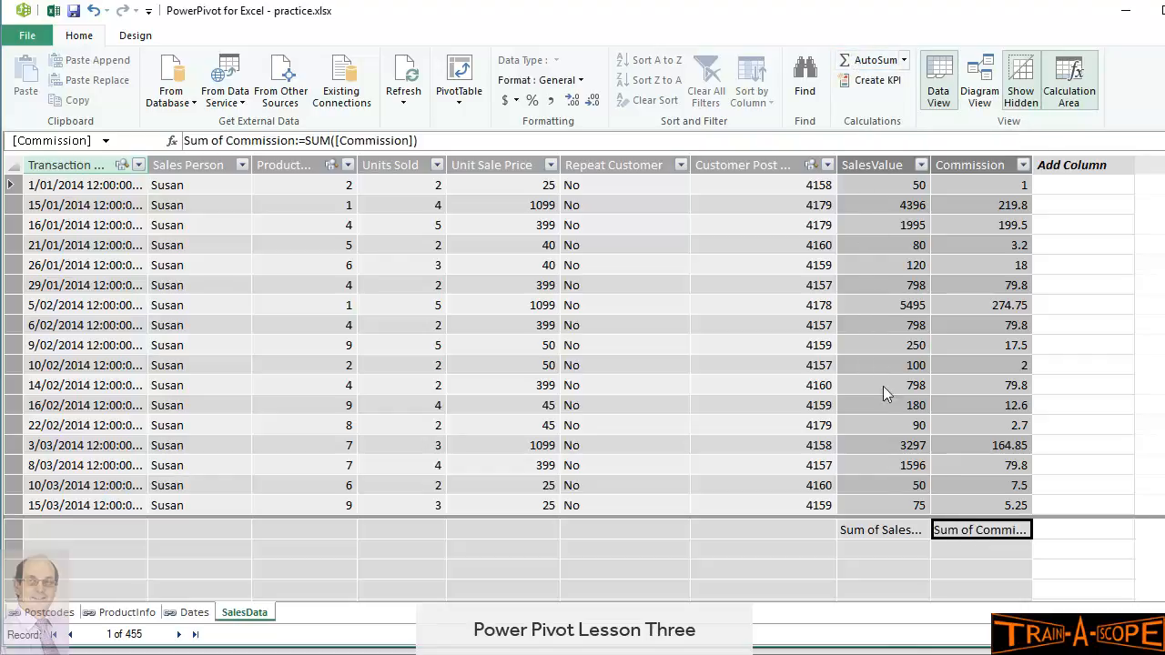
mouse_move(886, 538)
click(77, 15)
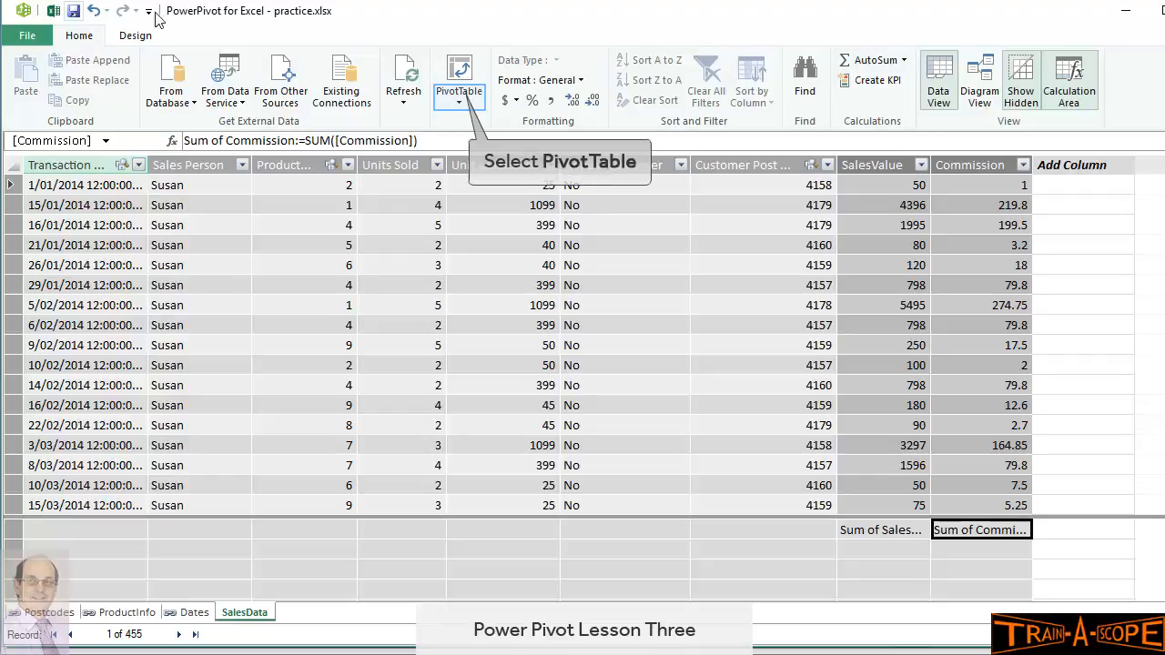
Insert a PivotTable from the data model on a new sheet and close the Workbook Queries pane
click(460, 96)
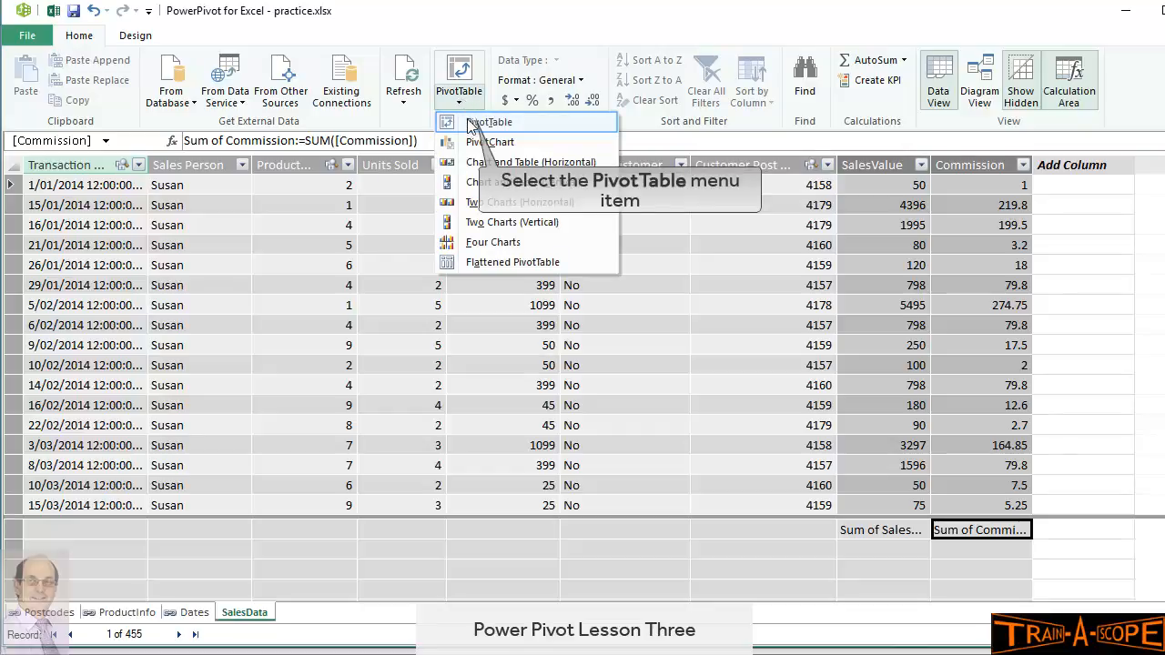
click(470, 125)
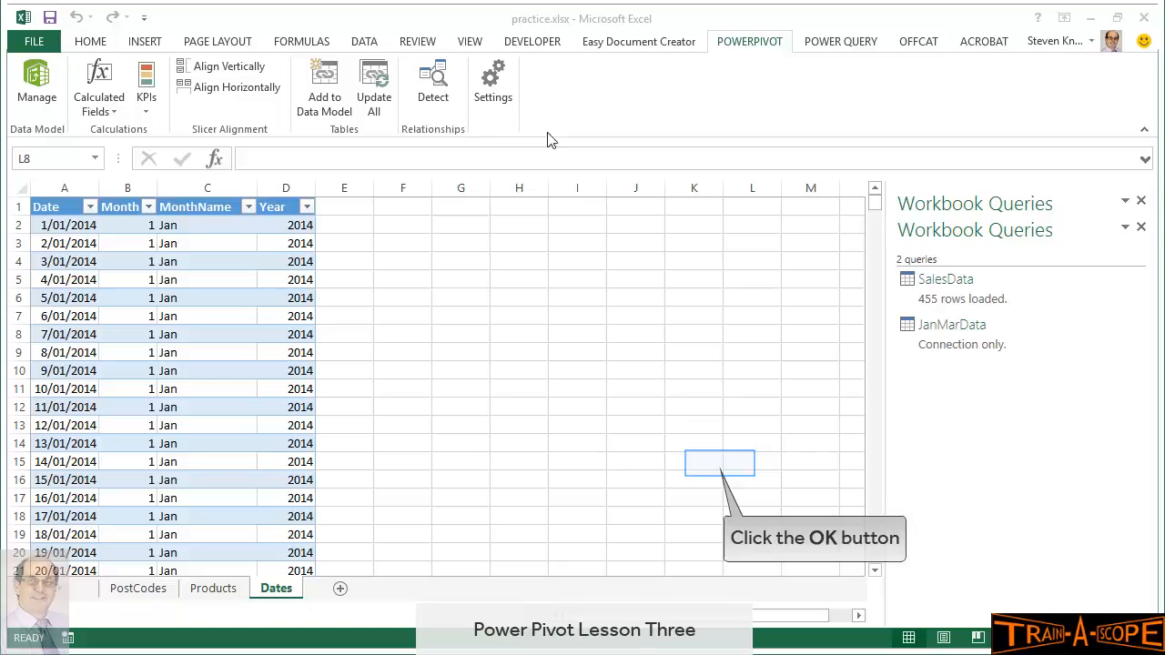
click(717, 472)
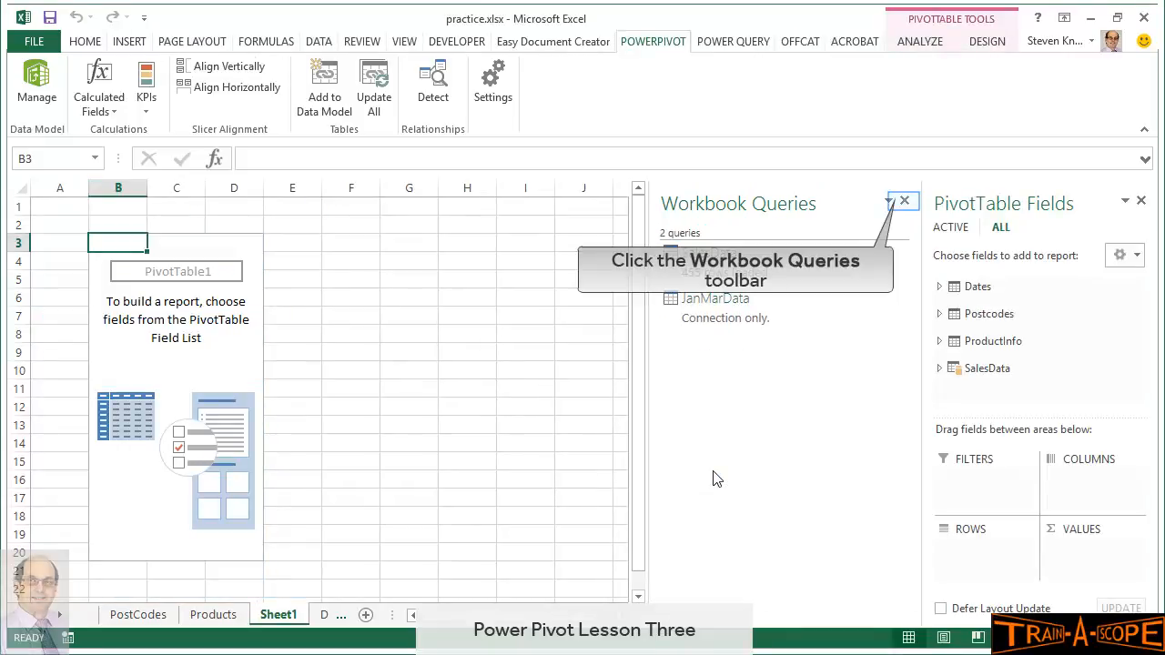
click(904, 202)
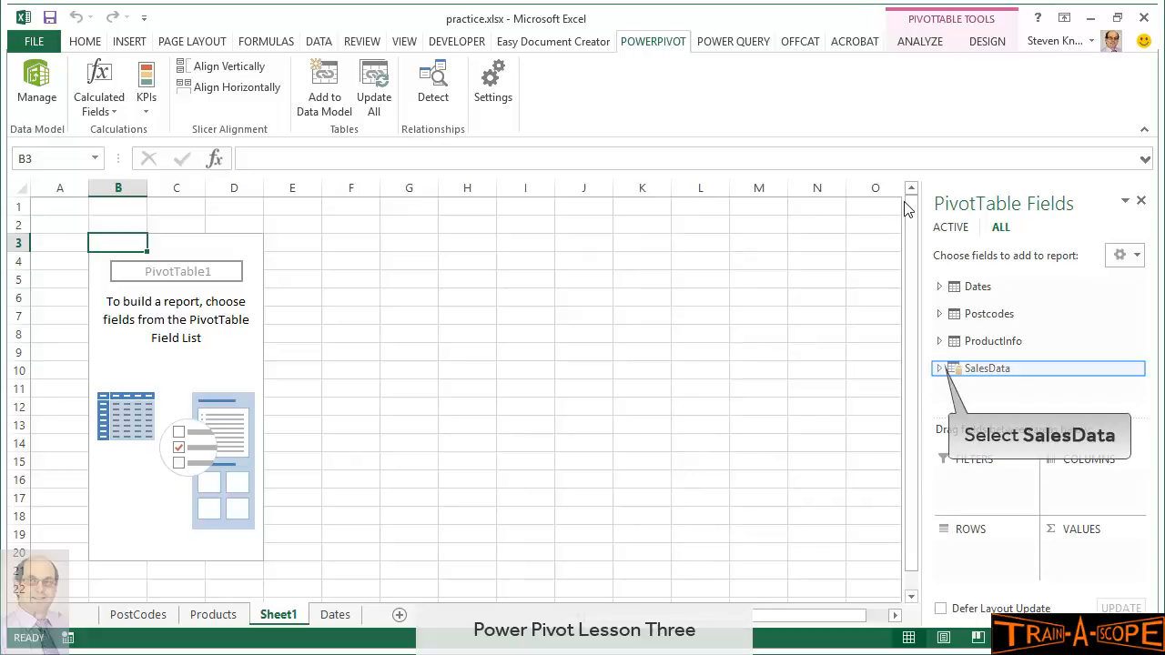
Sum SalesValue in the PivotTable values with Sales Person across the columns
click(940, 369)
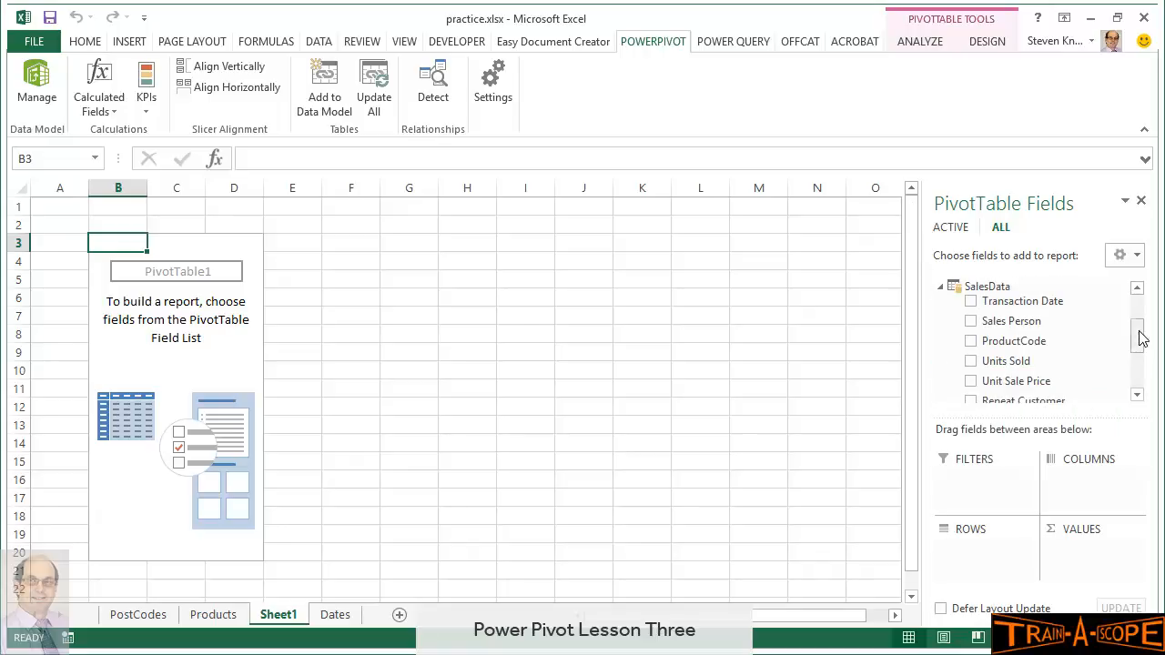
drag(1143, 338, 1139, 367)
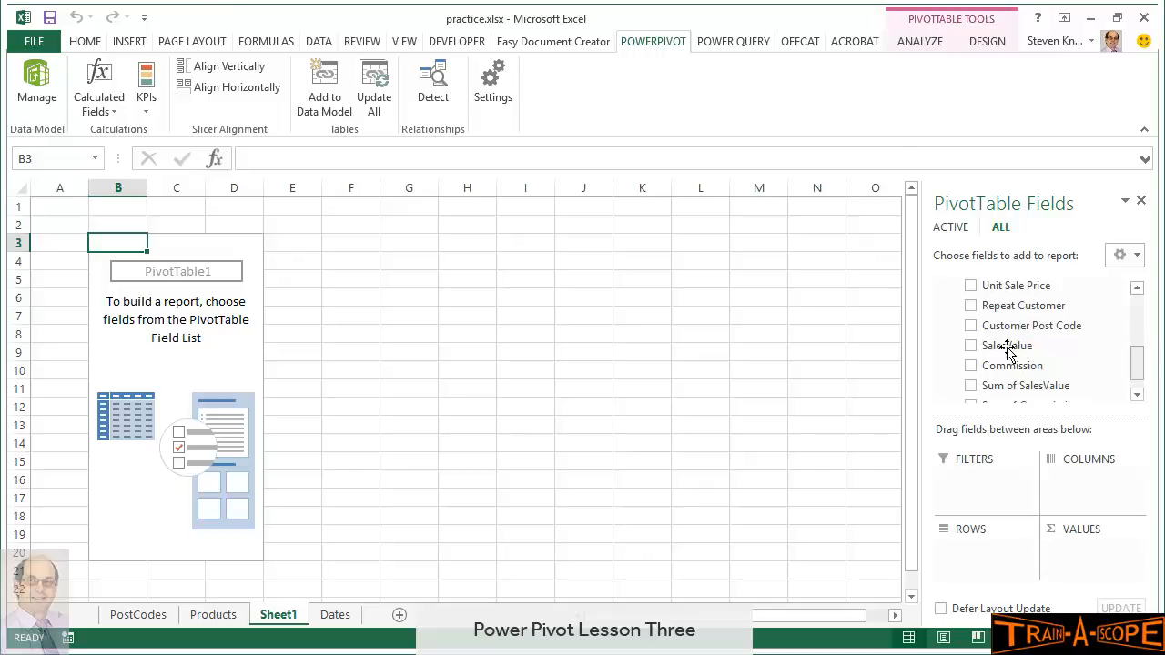
drag(1011, 354, 1074, 560)
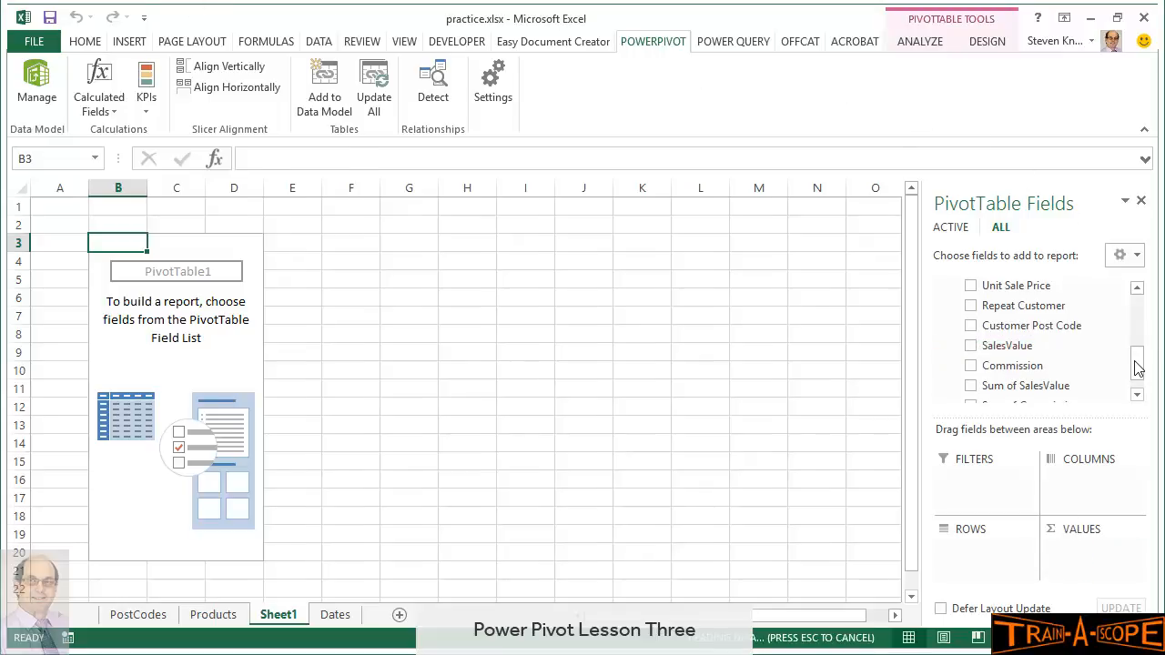
drag(1138, 367, 1138, 320)
drag(1022, 356, 1062, 483)
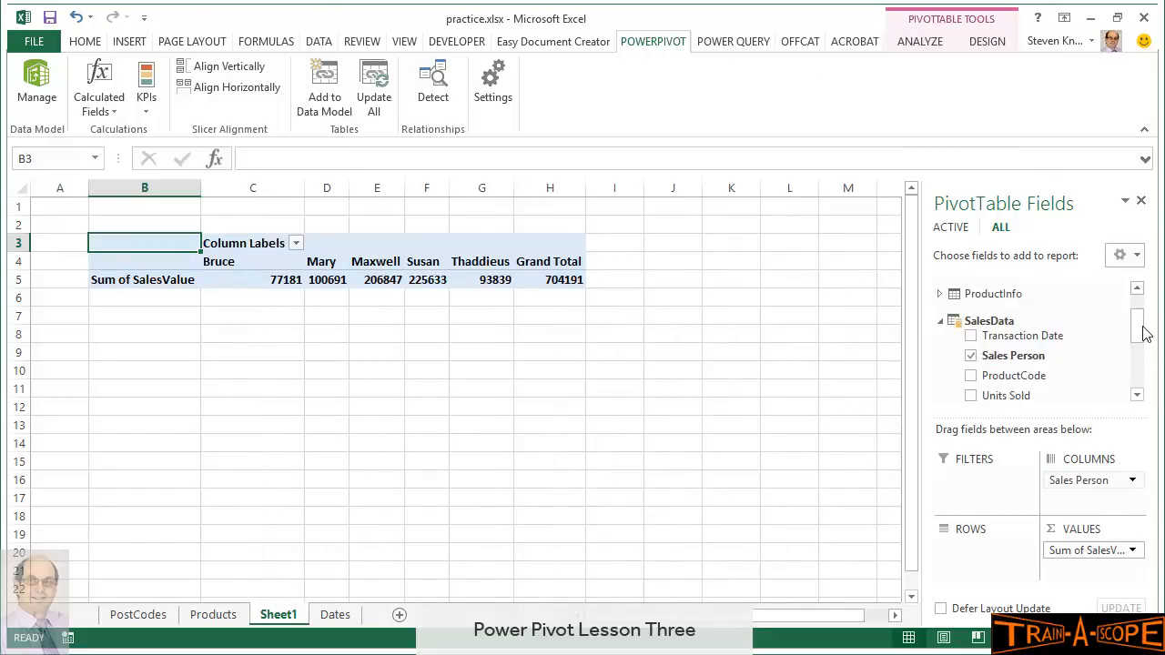
drag(1144, 328, 1139, 308)
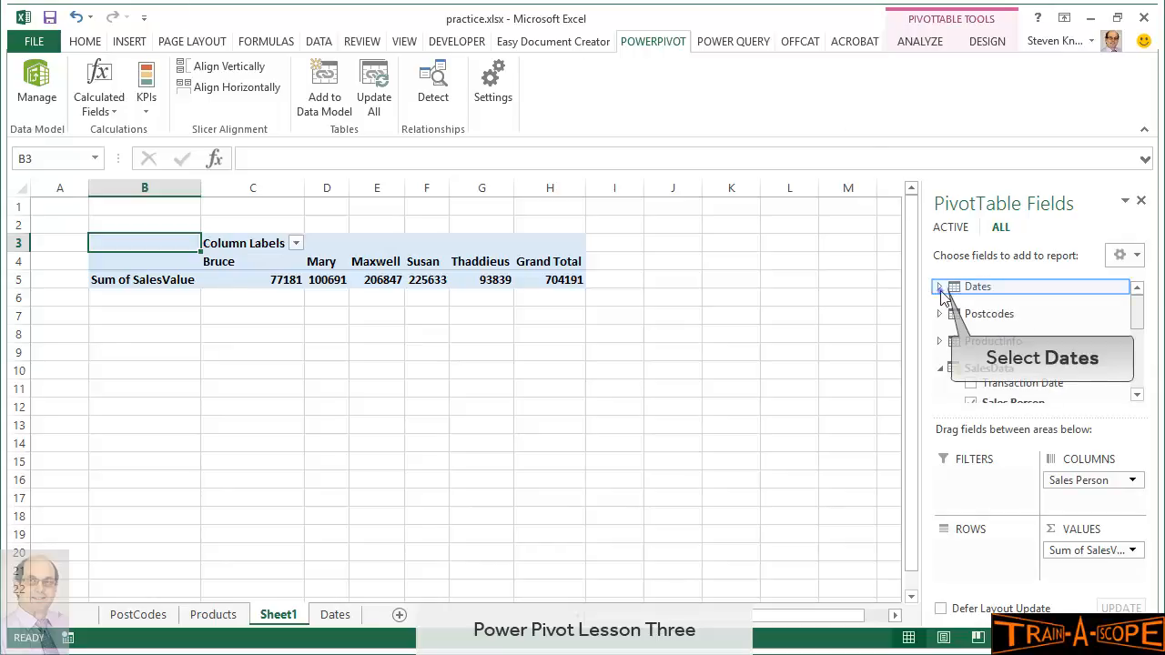
Put the Dates table's MonthName field down the PivotTable rows, replacing Month
click(939, 287)
drag(984, 320, 973, 569)
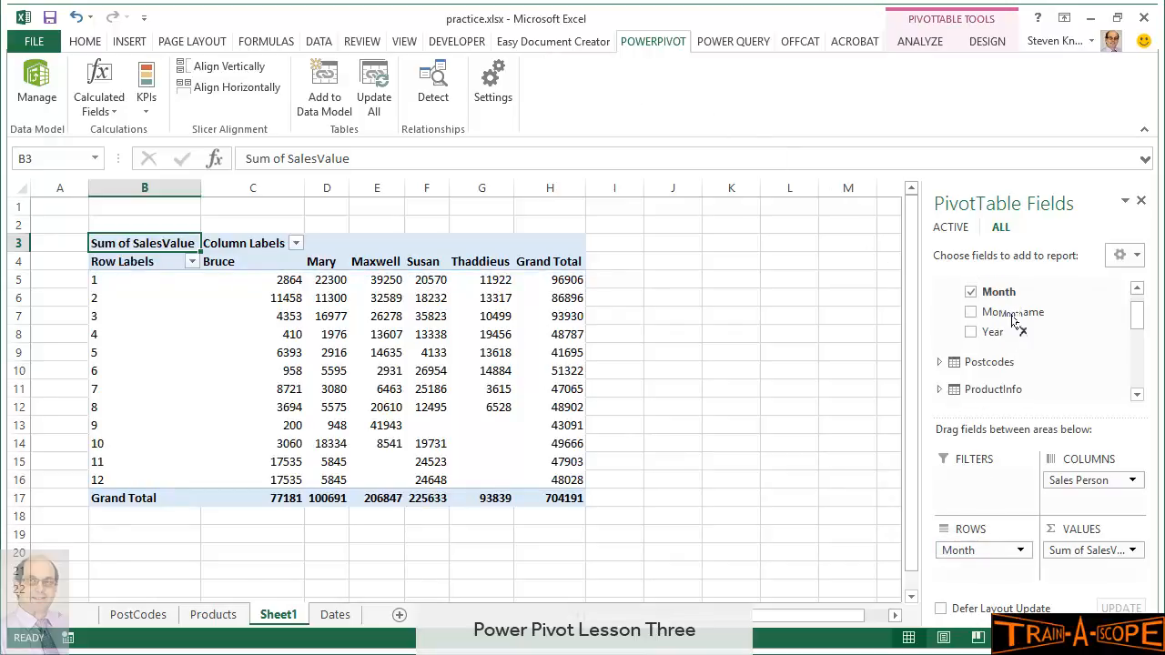
scroll(1006, 314, up, 1)
drag(1009, 348, 975, 550)
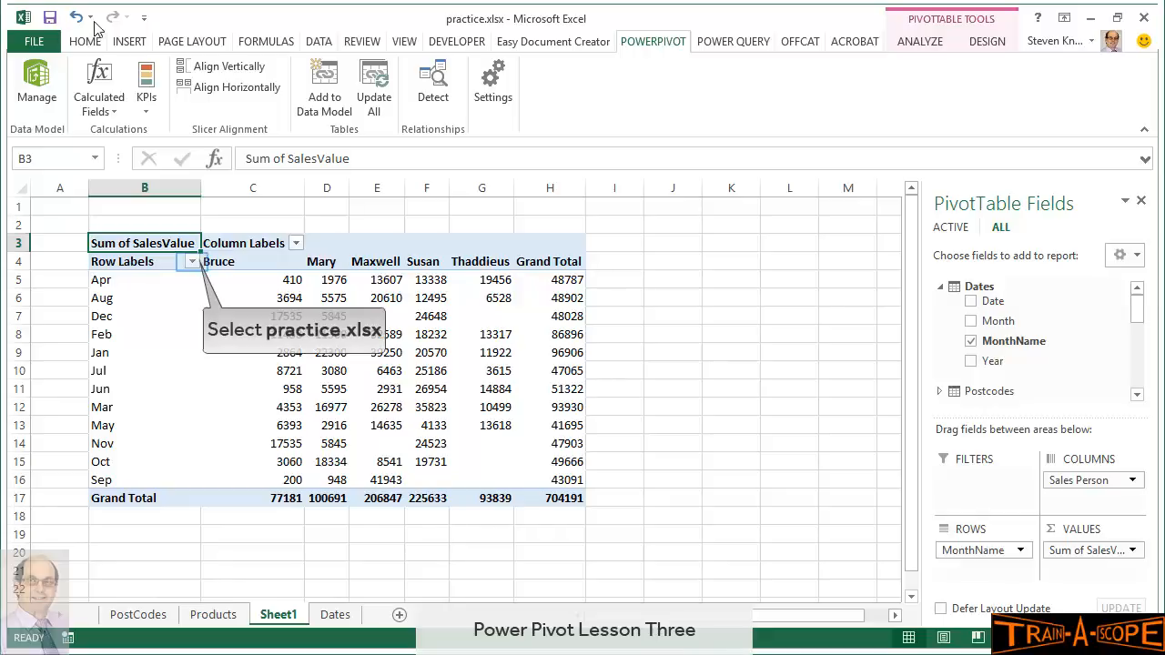
Sort MonthName ascending by the Jan–Dec custom list, with AutoSort turned off
click(192, 263)
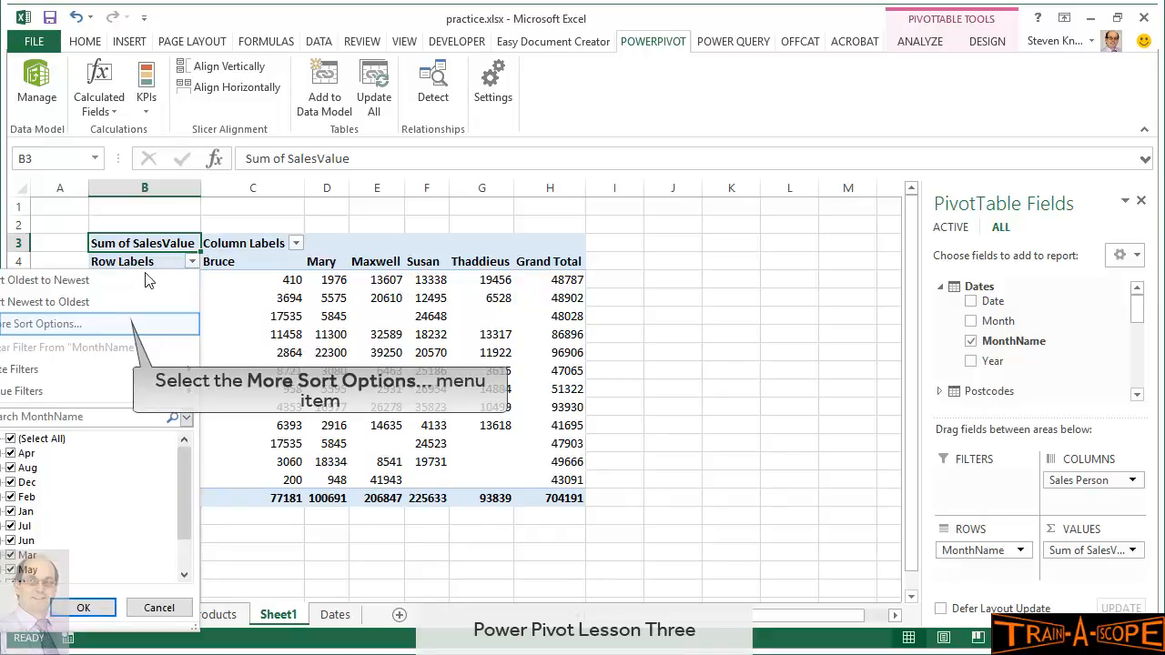
click(125, 327)
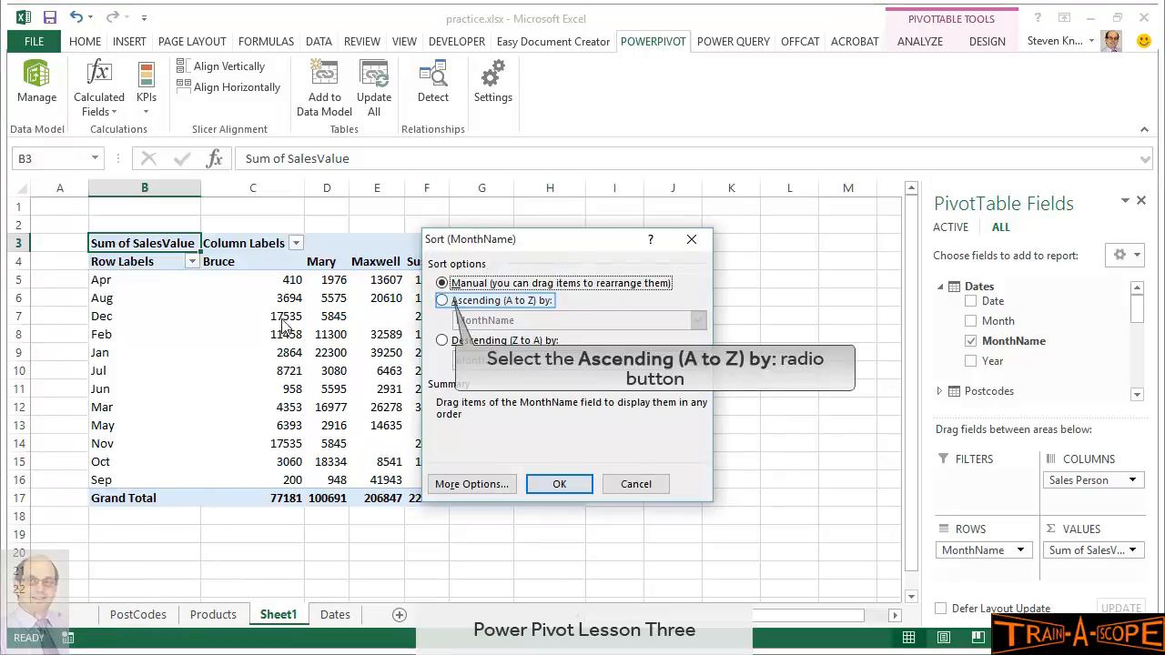
click(444, 301)
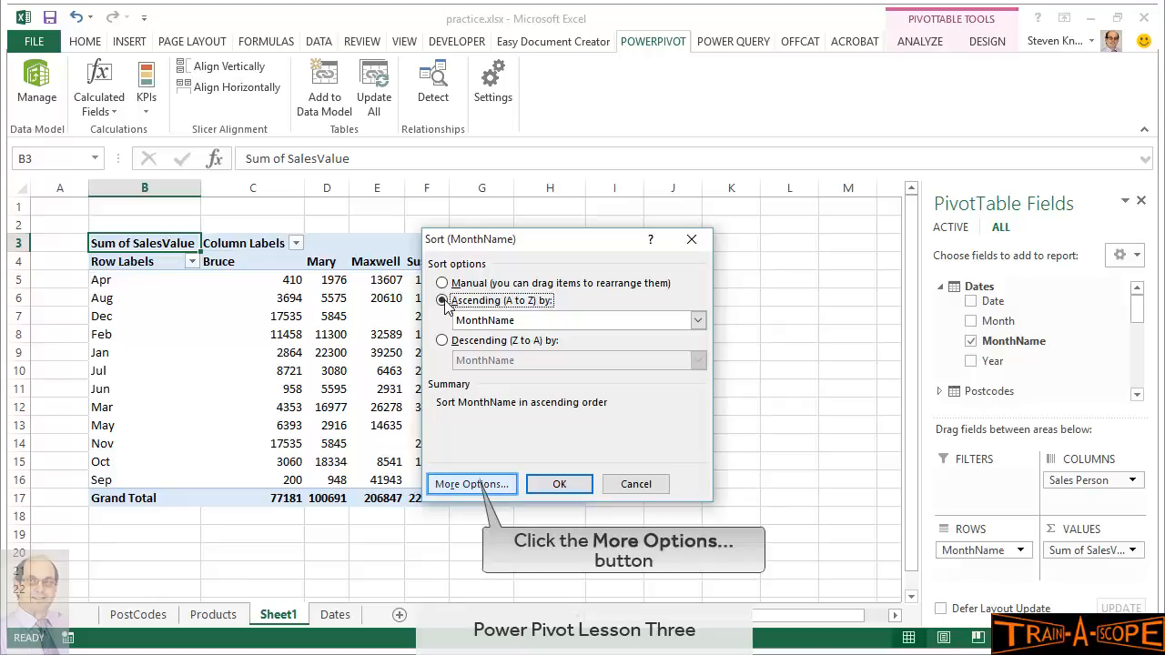
click(472, 485)
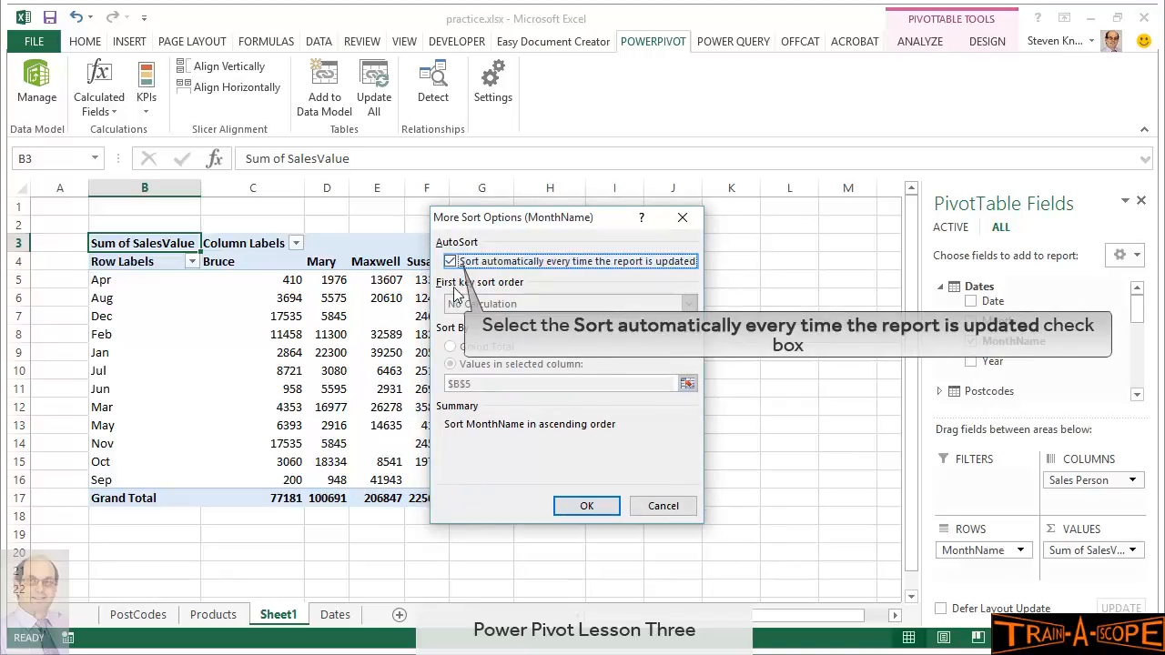
click(452, 263)
click(553, 304)
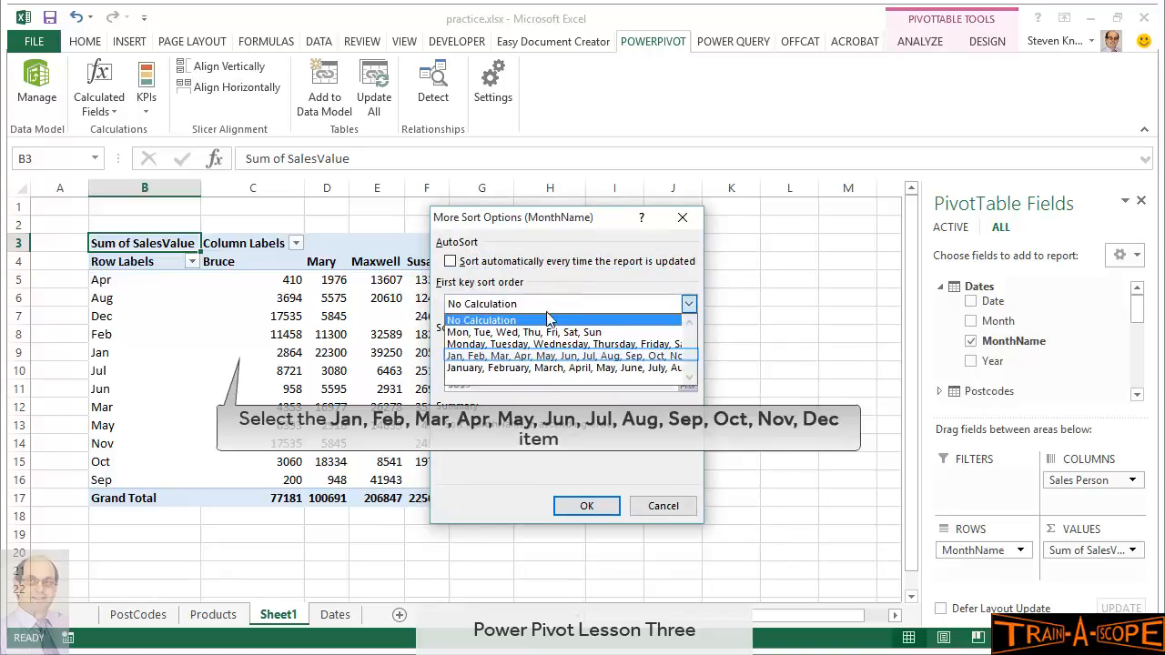
click(539, 357)
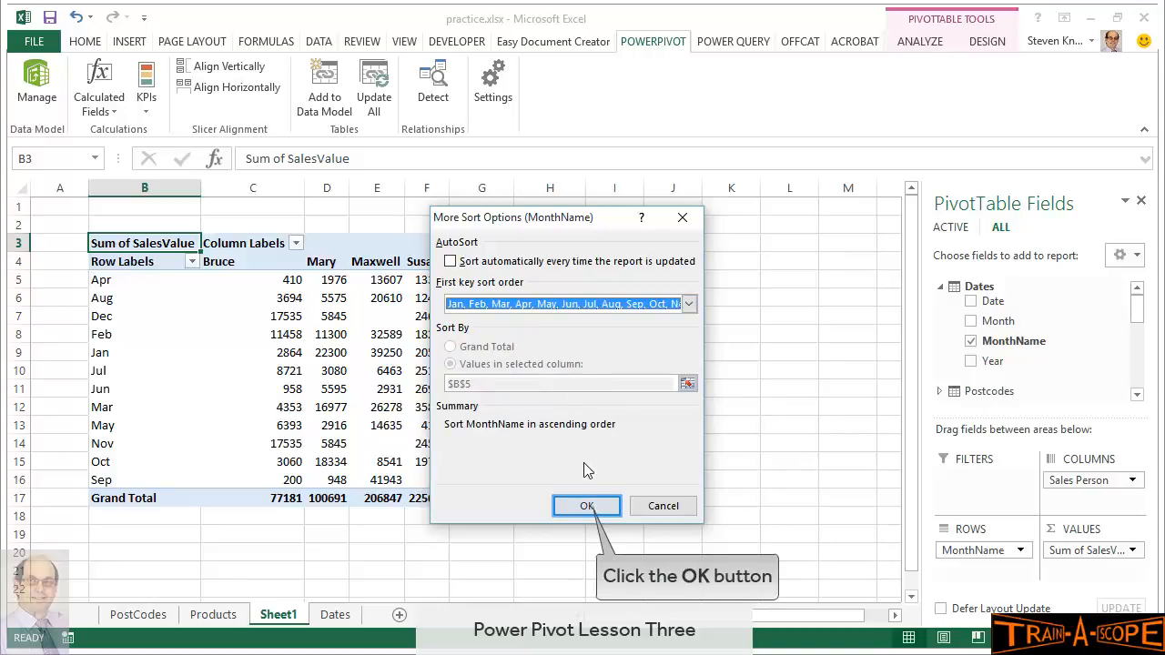
click(587, 507)
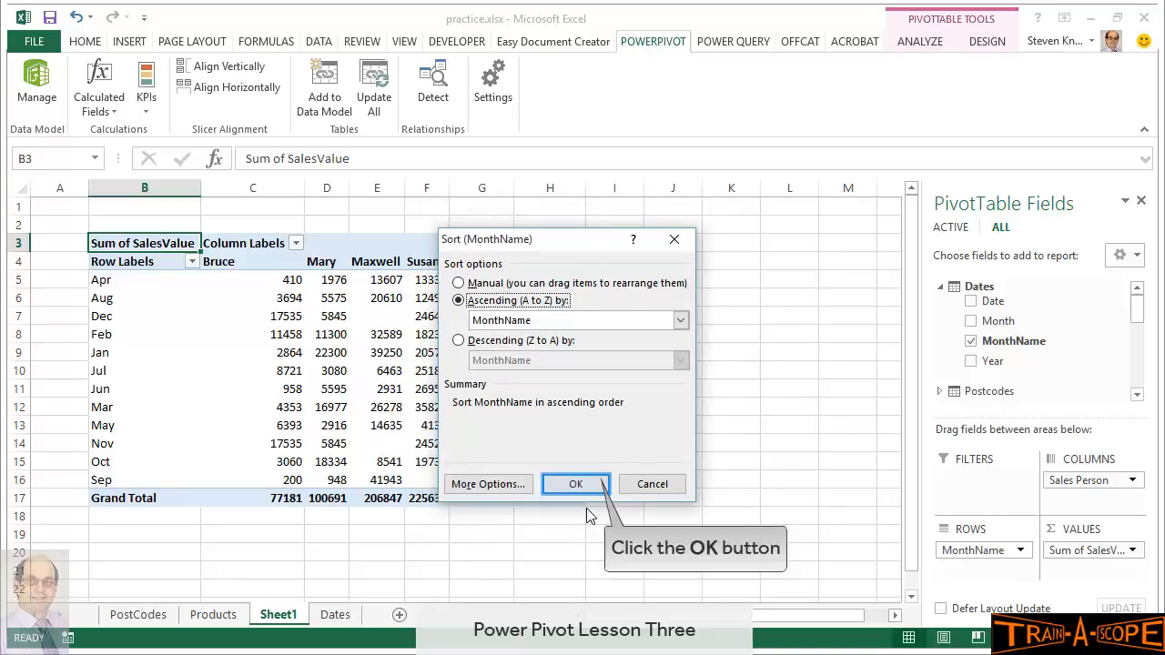
click(575, 484)
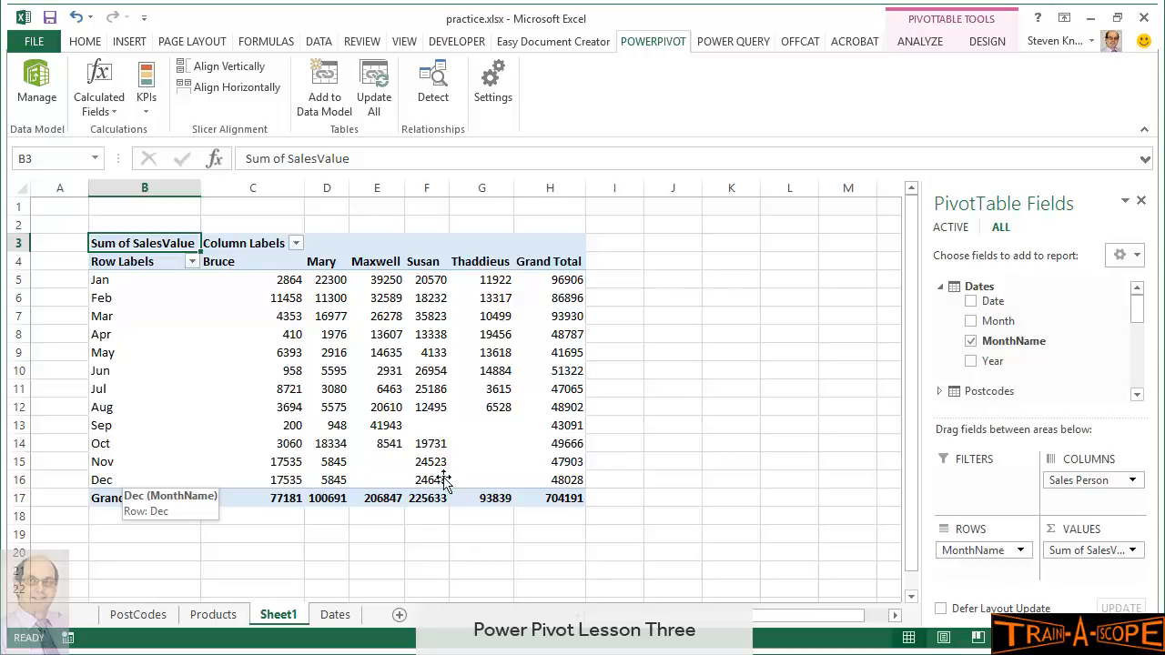
Add Year to the rows above MonthName, splitting 2014 and 2015, and save the workbook
drag(999, 366, 970, 549)
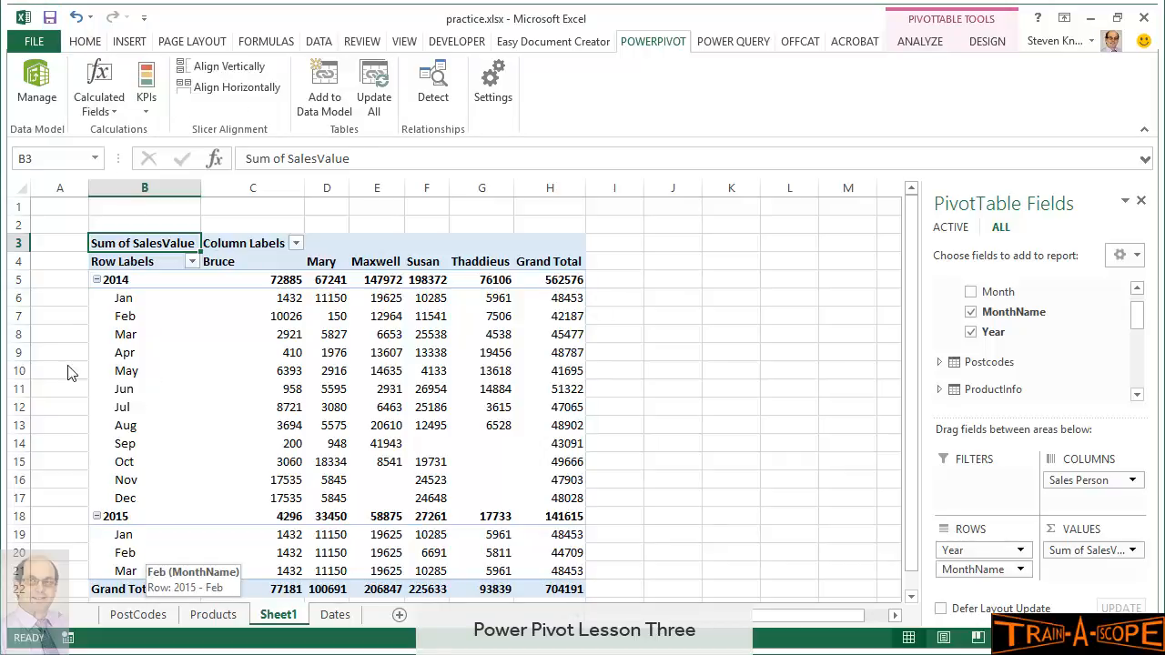
click(52, 25)
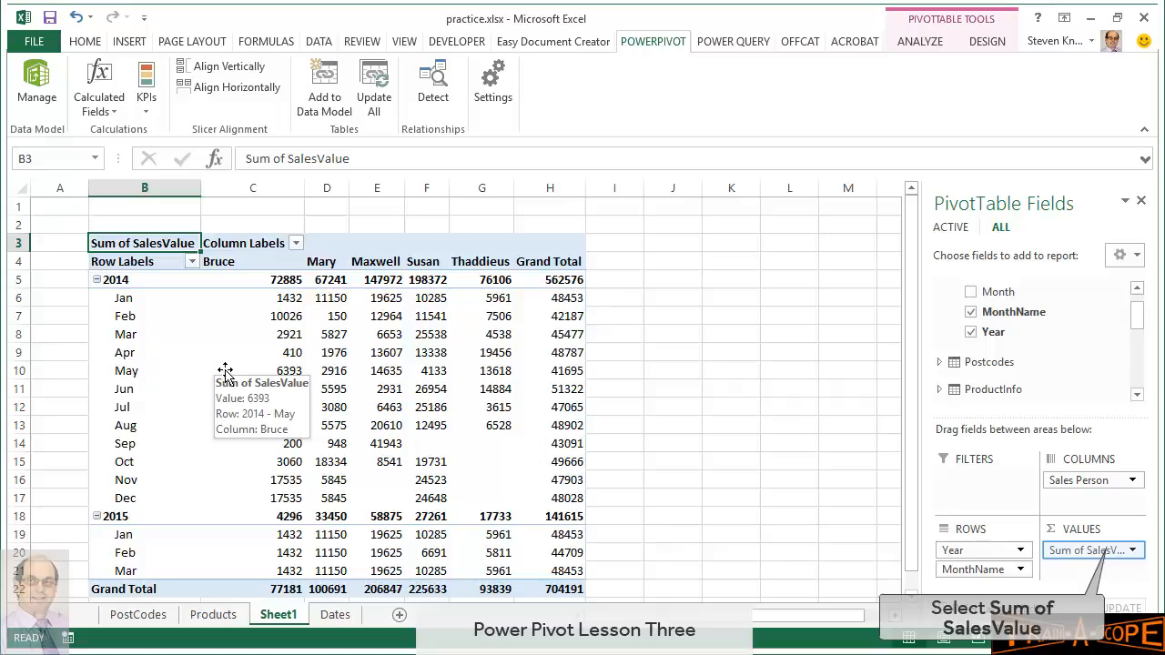
Format Sum of SalesValue as Currency with 0 decimal places
double_click(1116, 552)
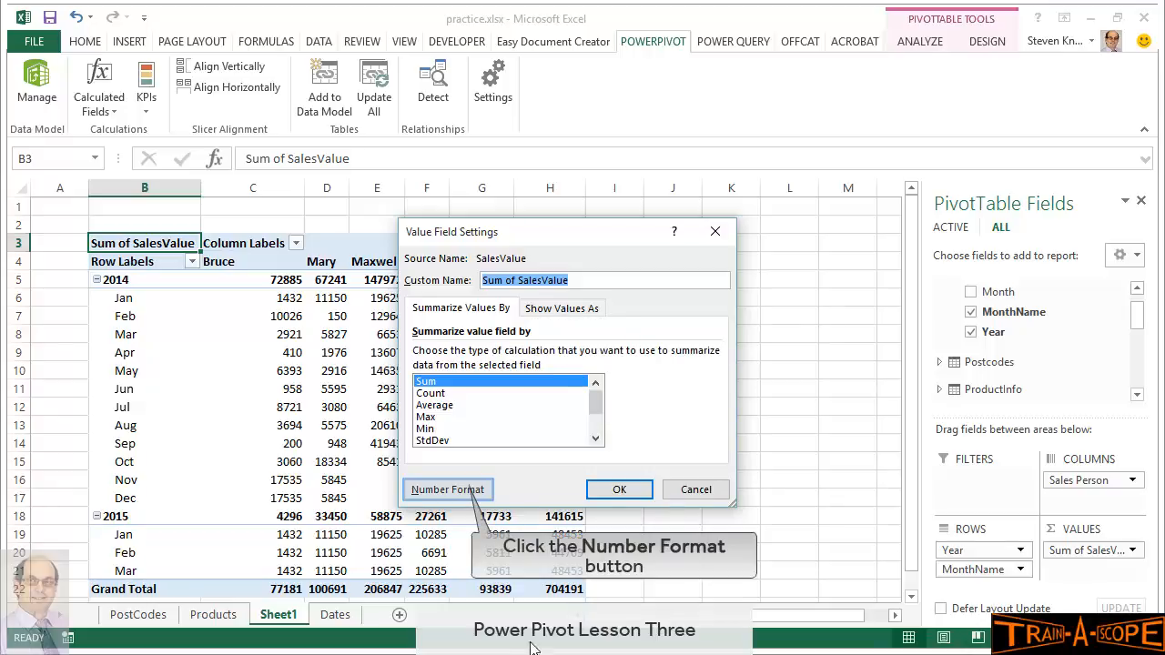
click(461, 489)
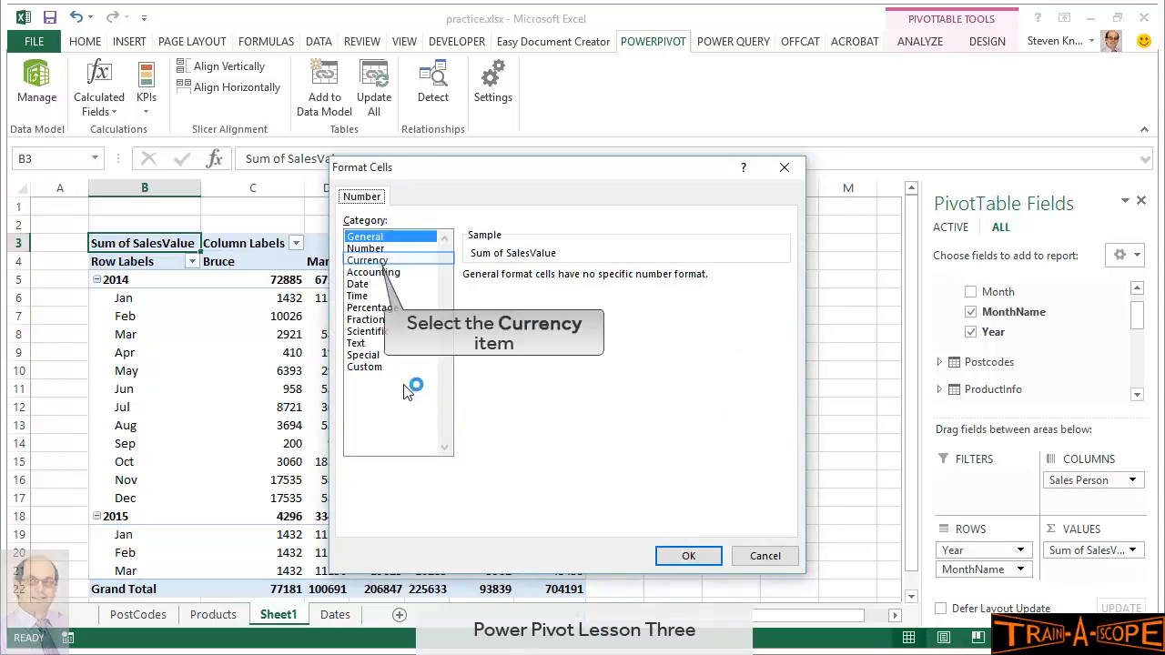
click(375, 261)
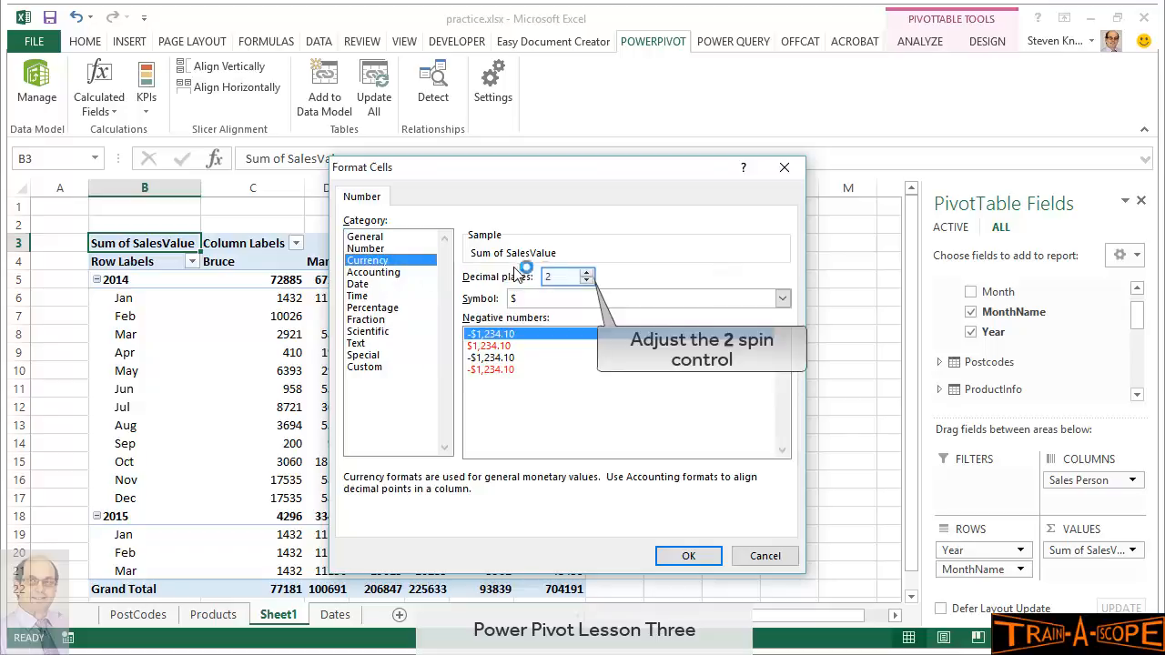
click(586, 280)
click(587, 281)
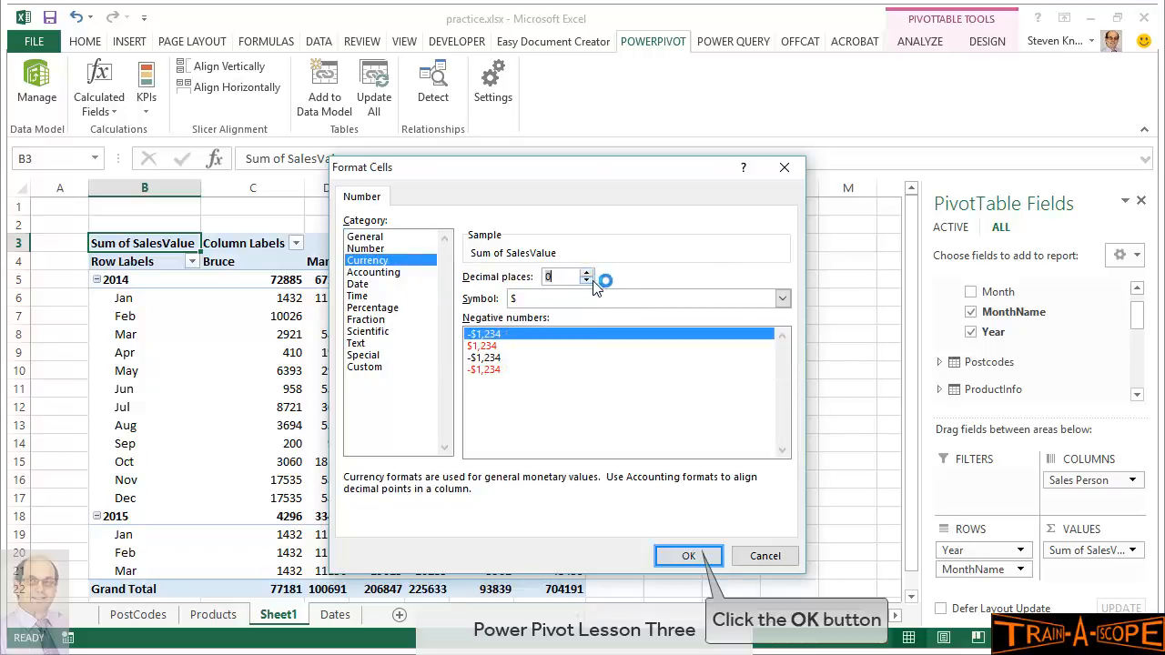
click(692, 555)
click(620, 491)
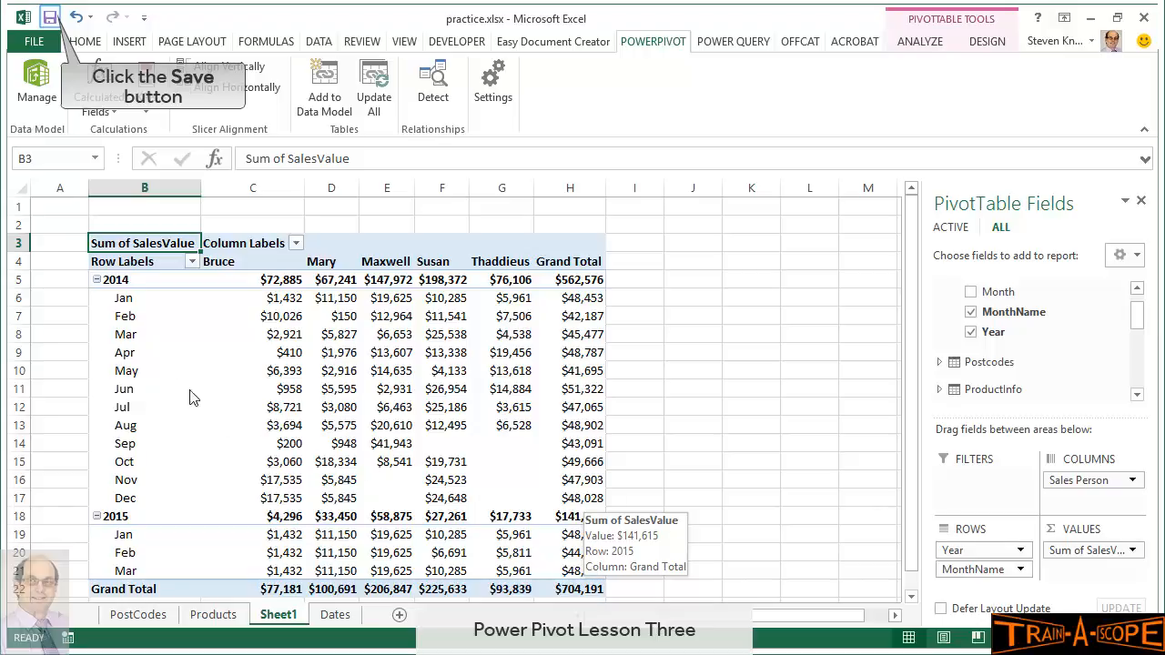
Save the workbook and select a cell outside the PivotTable to close the field list
click(51, 19)
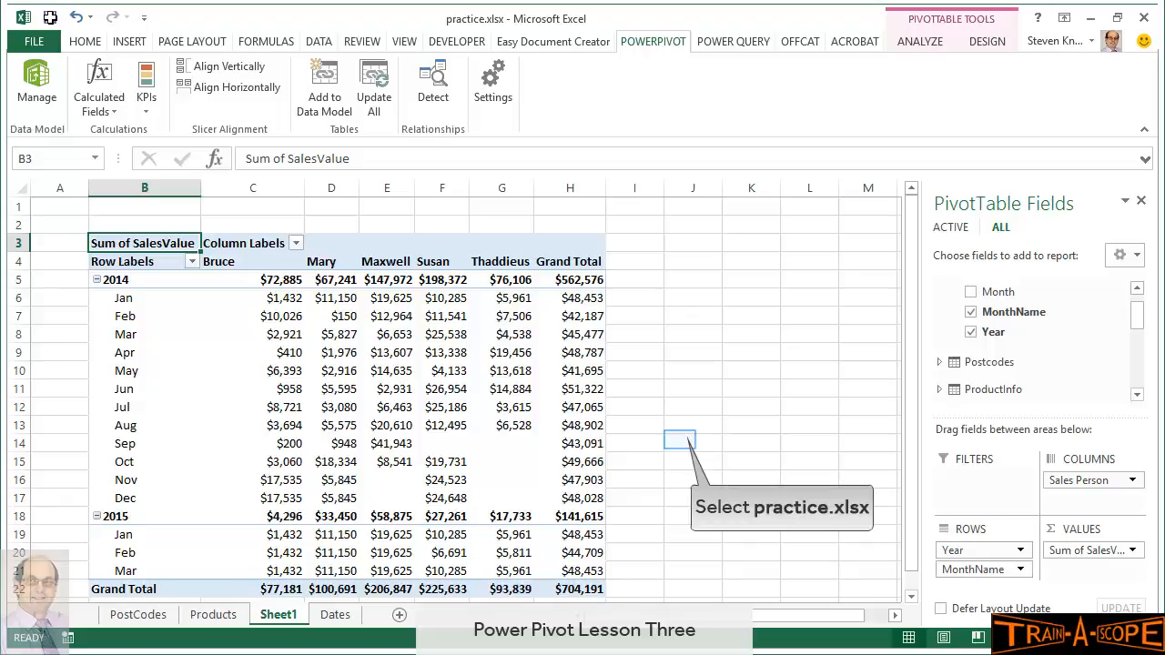
click(680, 440)
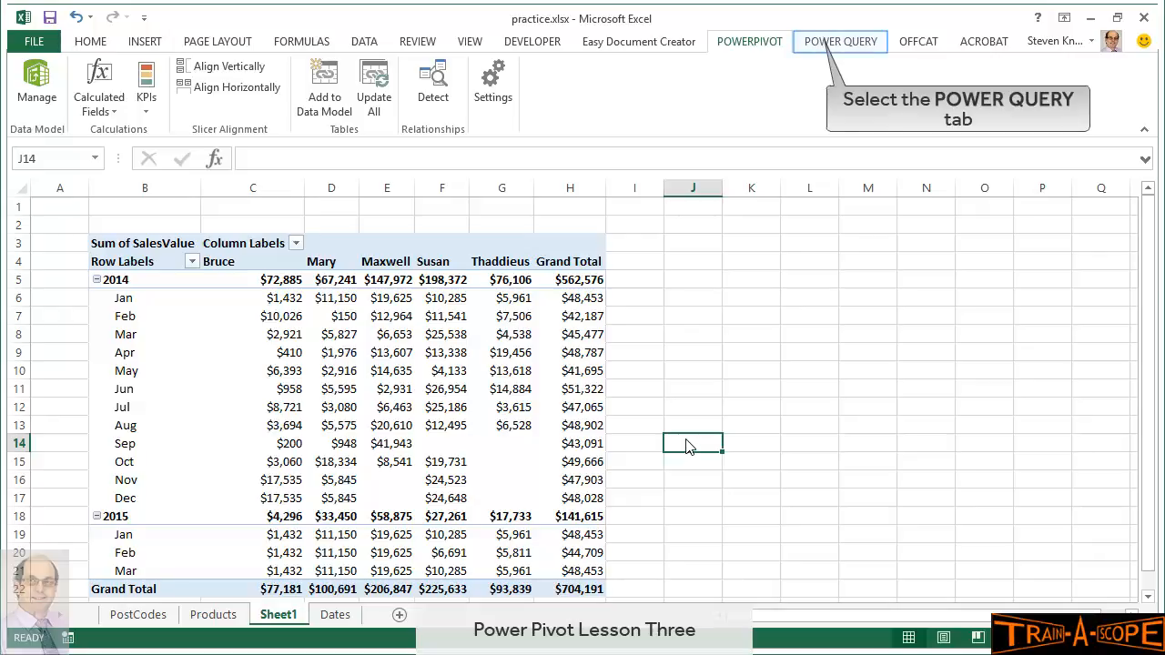
Show the Workbook Queries pane and start a Power Query import From File > From Excel
click(817, 42)
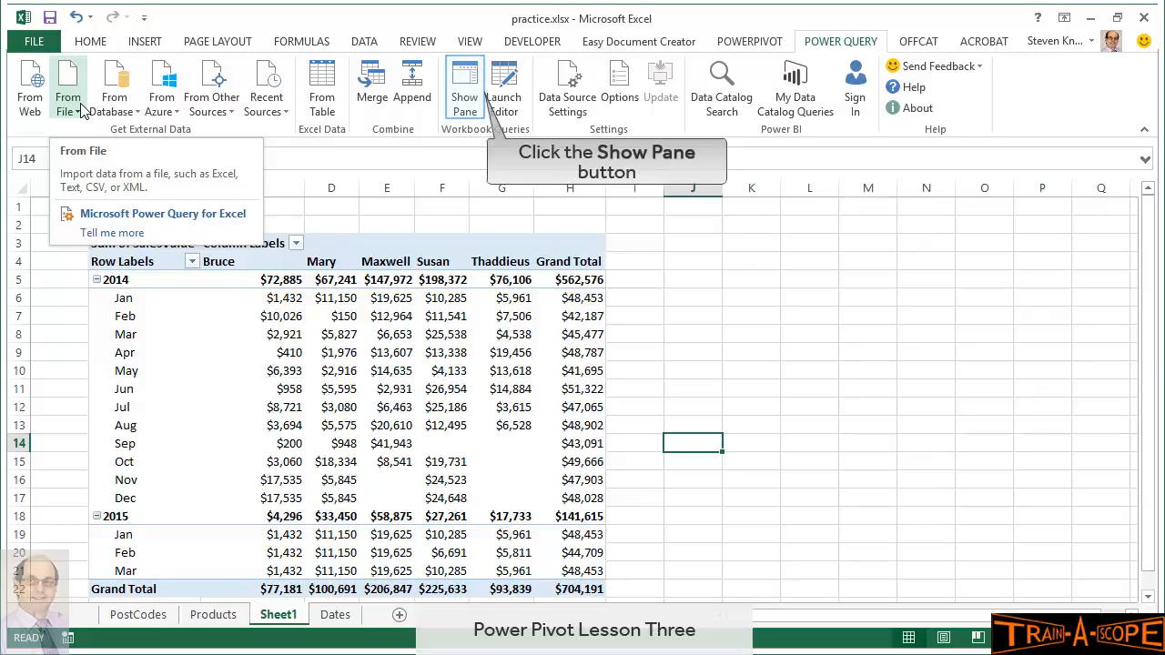
click(479, 100)
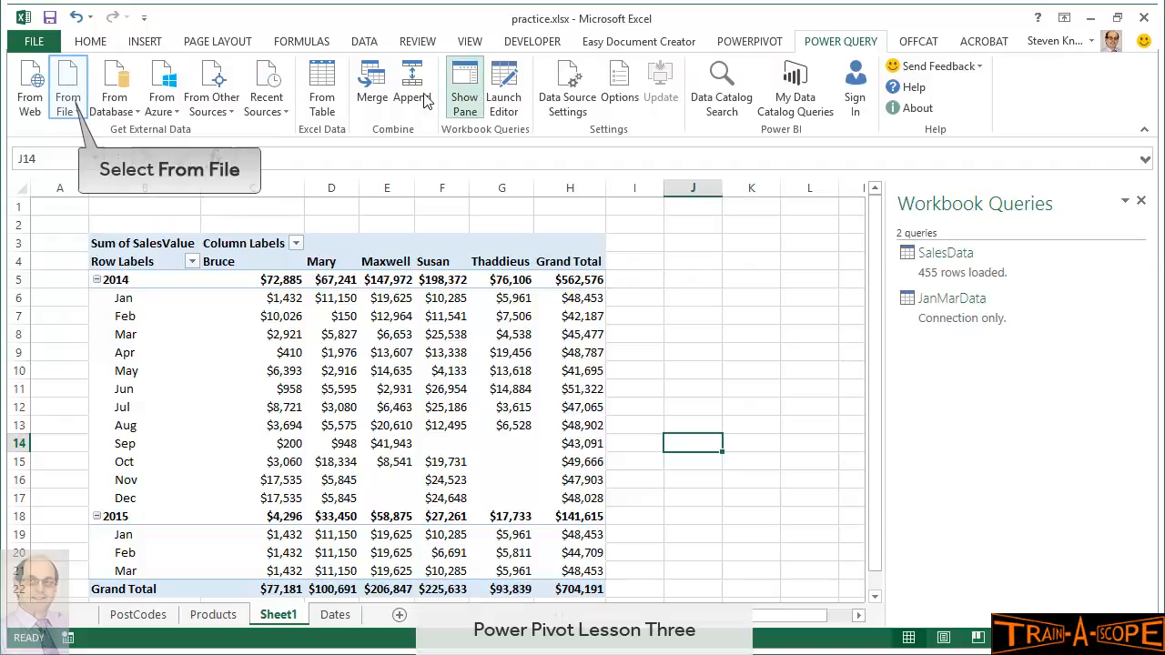
click(68, 104)
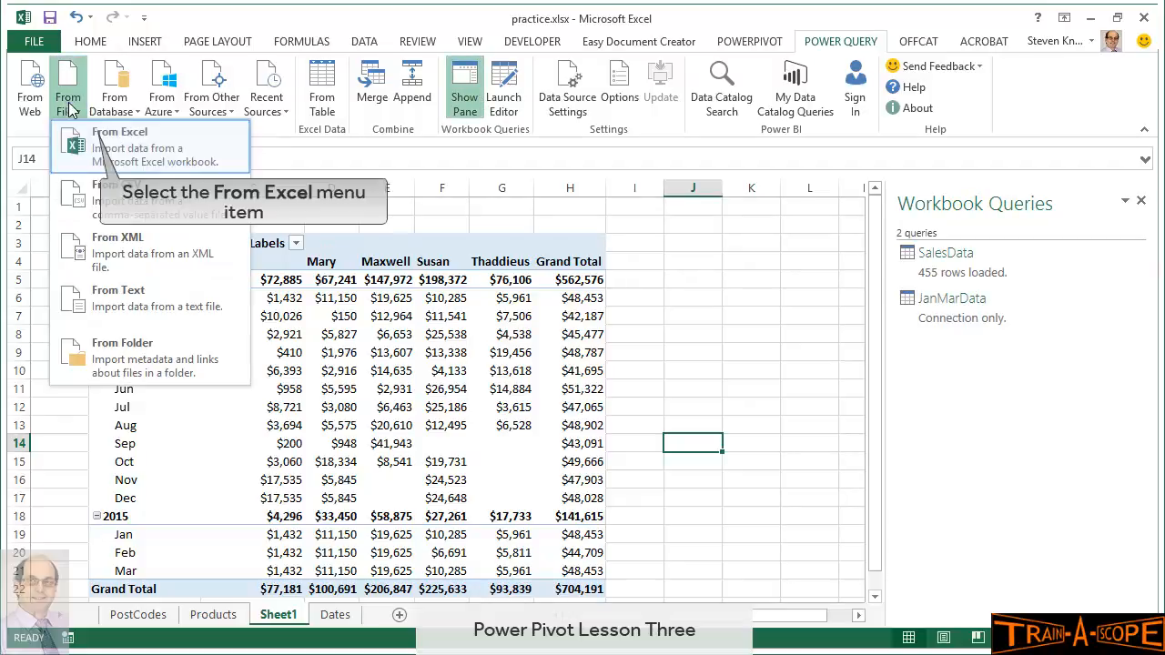
click(95, 138)
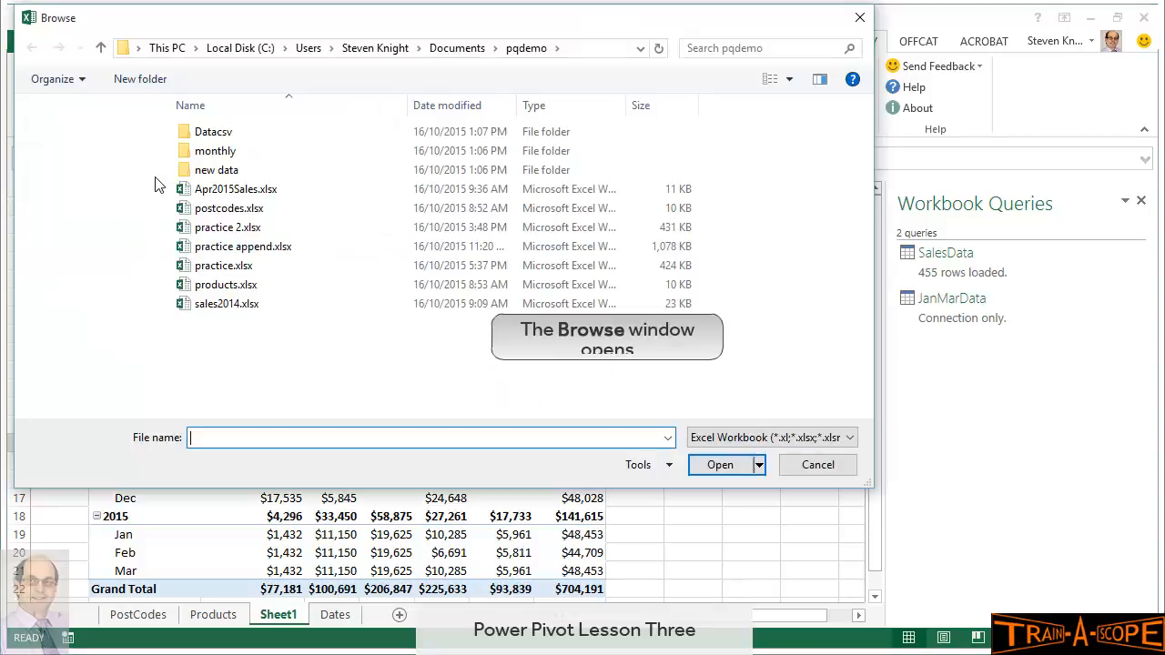
Choose Apr2015Sales.xlsx from the pqdemo folder as the source workbook
click(216, 193)
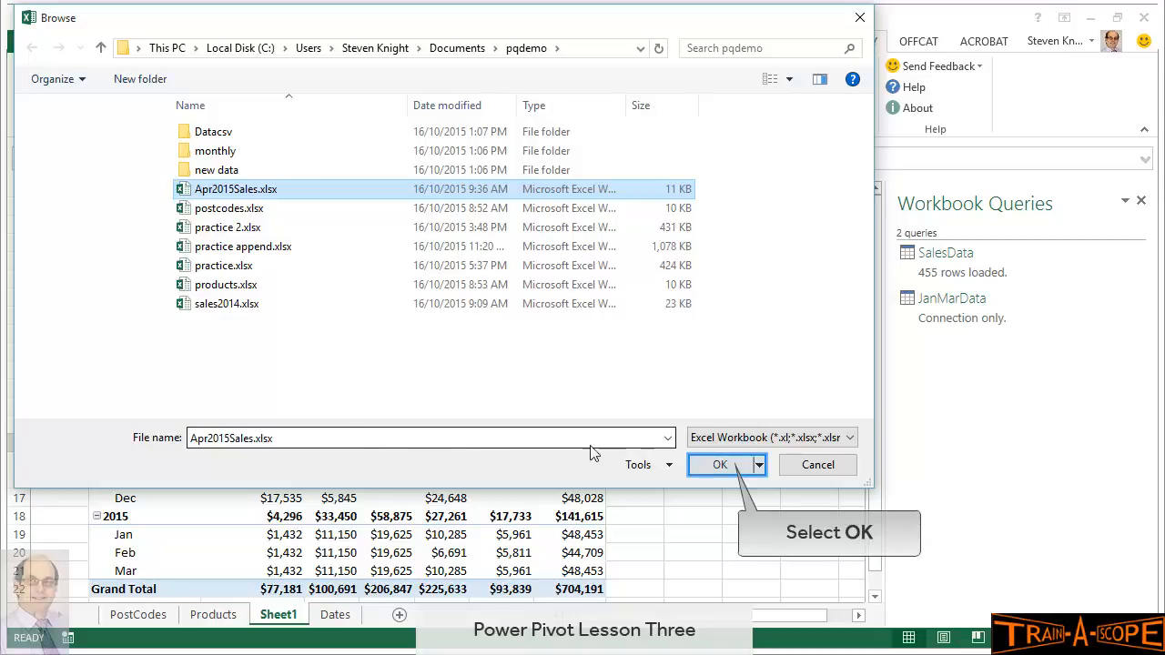
click(725, 466)
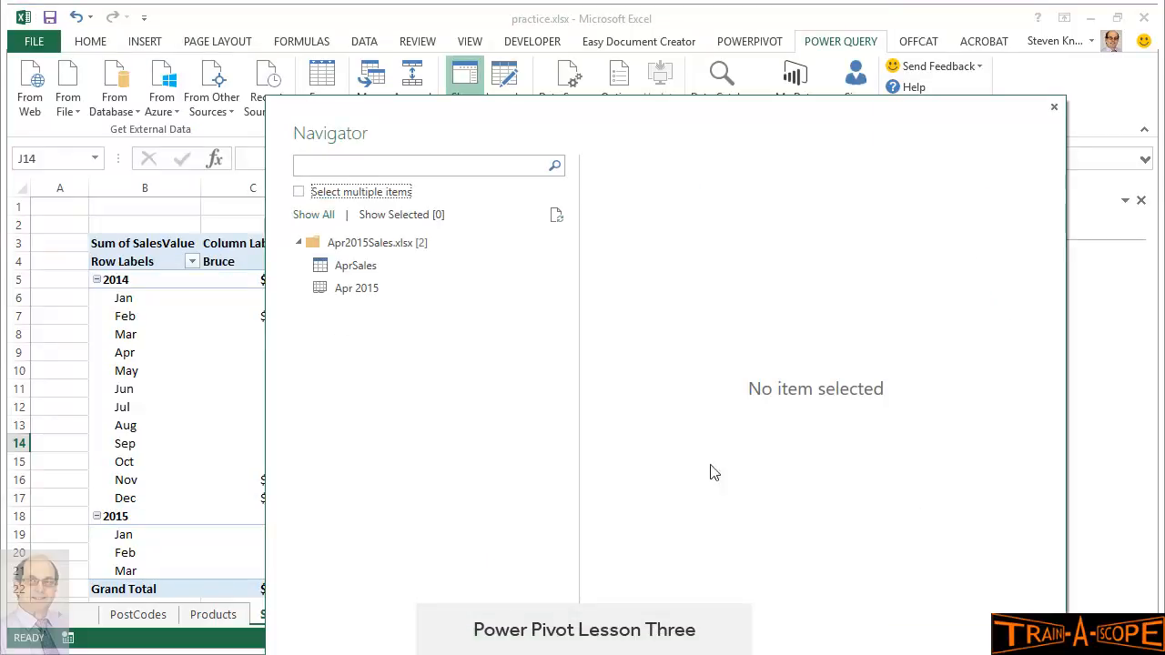
Preview the AprSales table in Navigator and choose Load To... from the Load menu
click(354, 266)
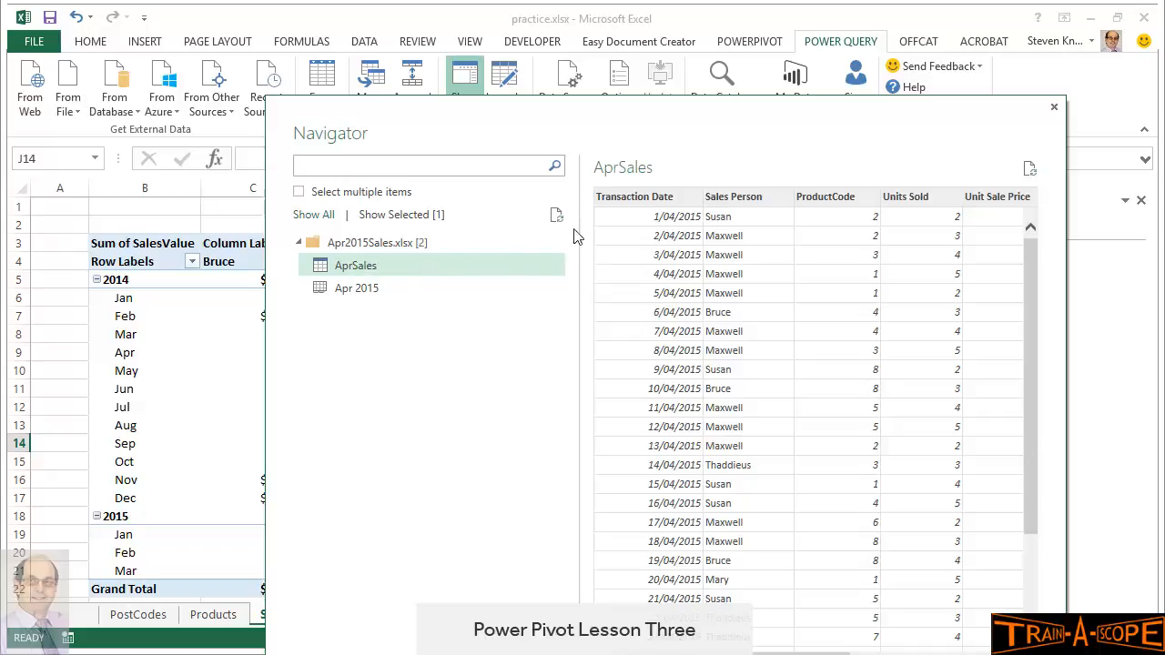
drag(657, 119, 648, 18)
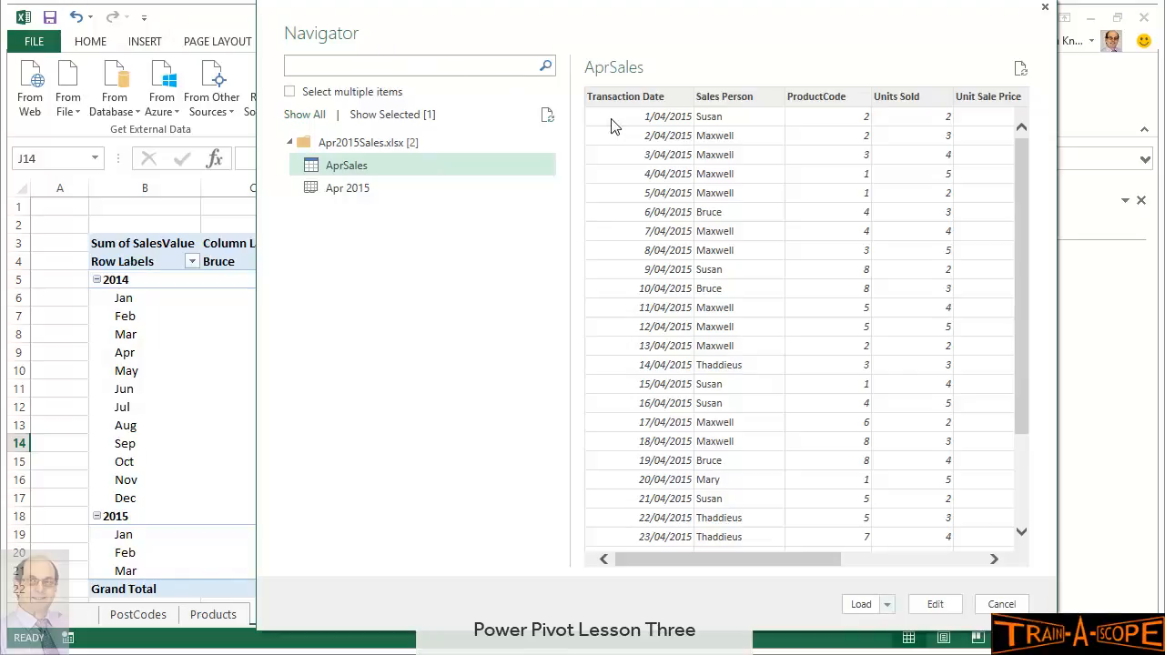
click(887, 608)
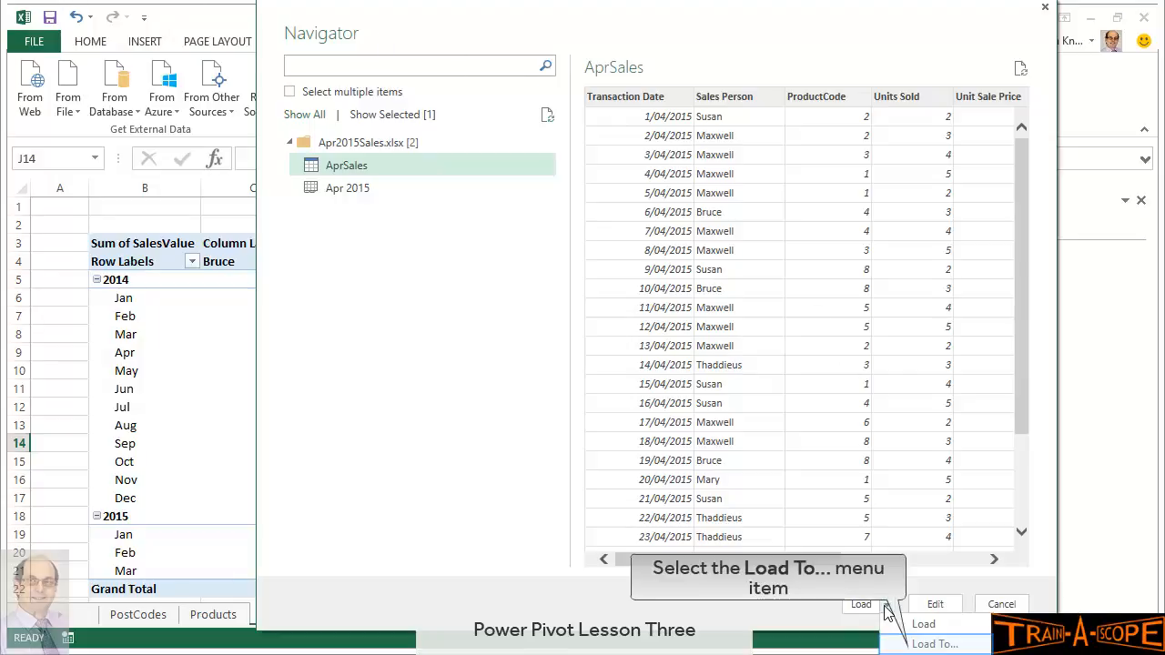
click(920, 645)
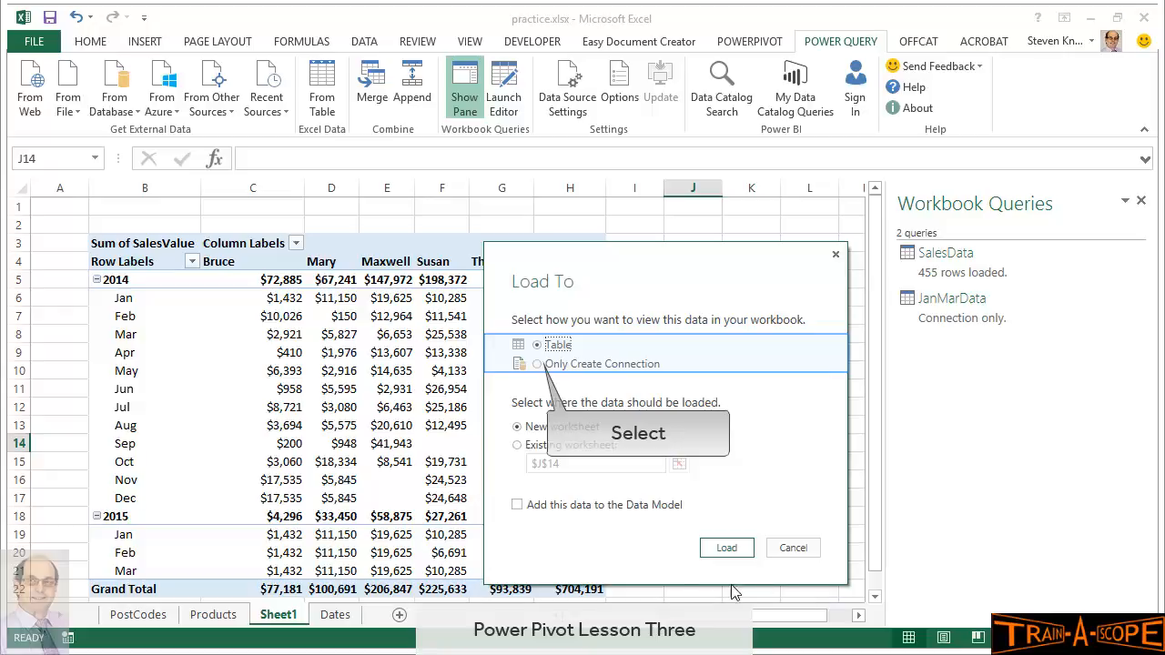
Load AprSales as an Only Create Connection query and save the workbook
click(537, 365)
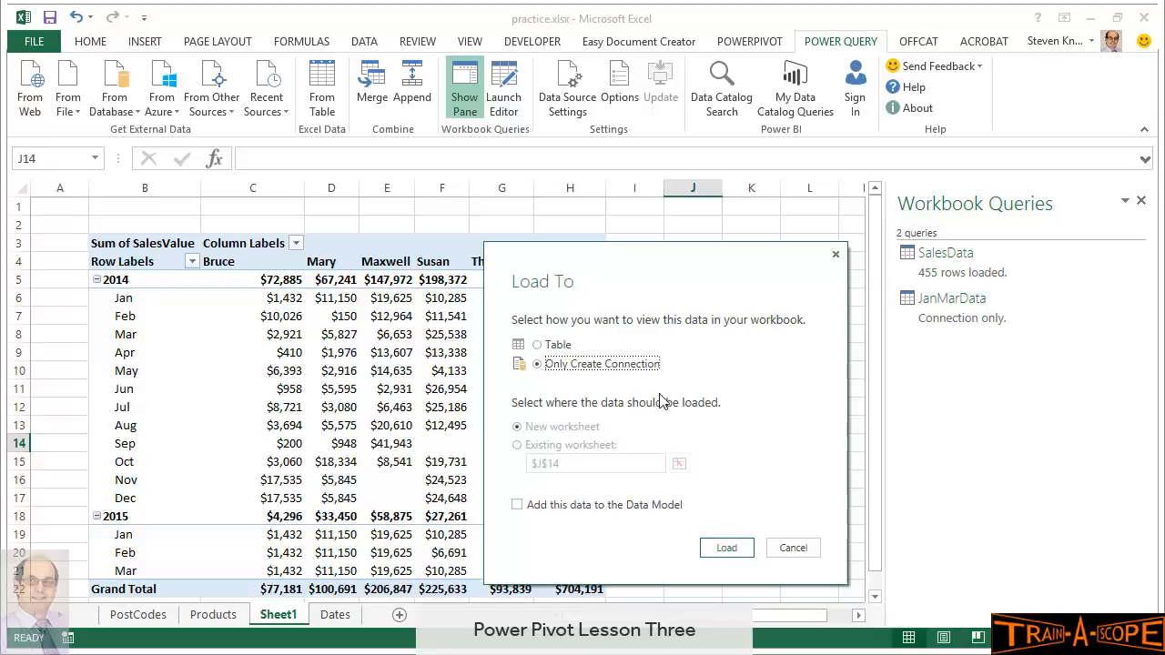
click(729, 548)
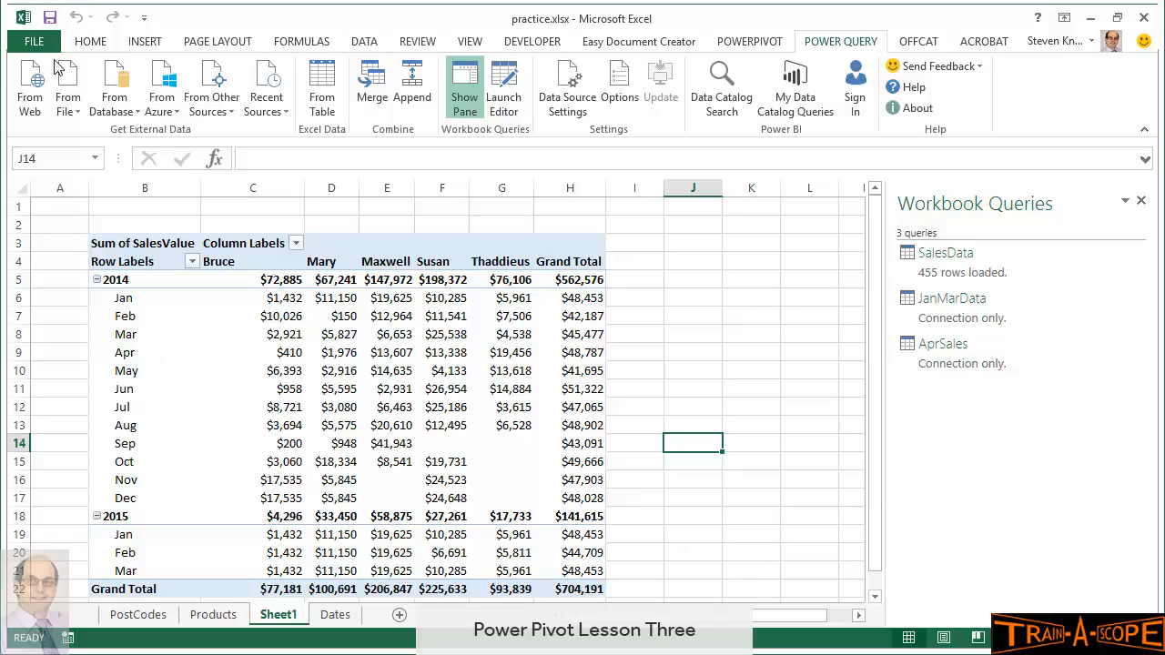
click(52, 20)
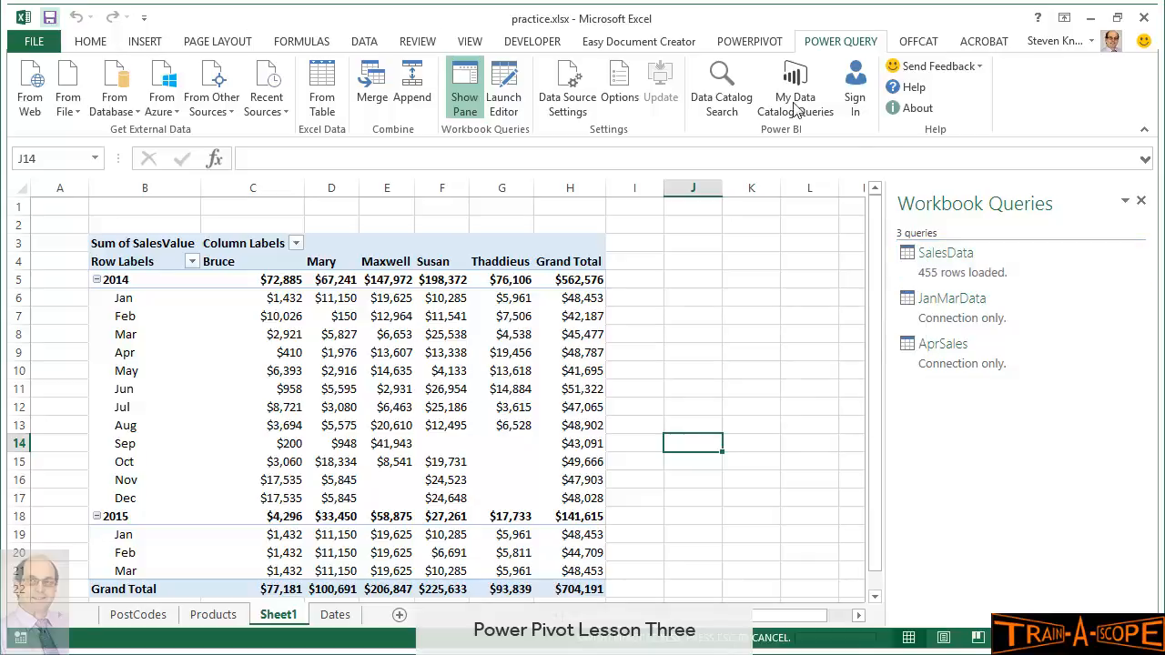
Open the SalesData query and append the AprSales table to it, giving 485 rows
double_click(937, 269)
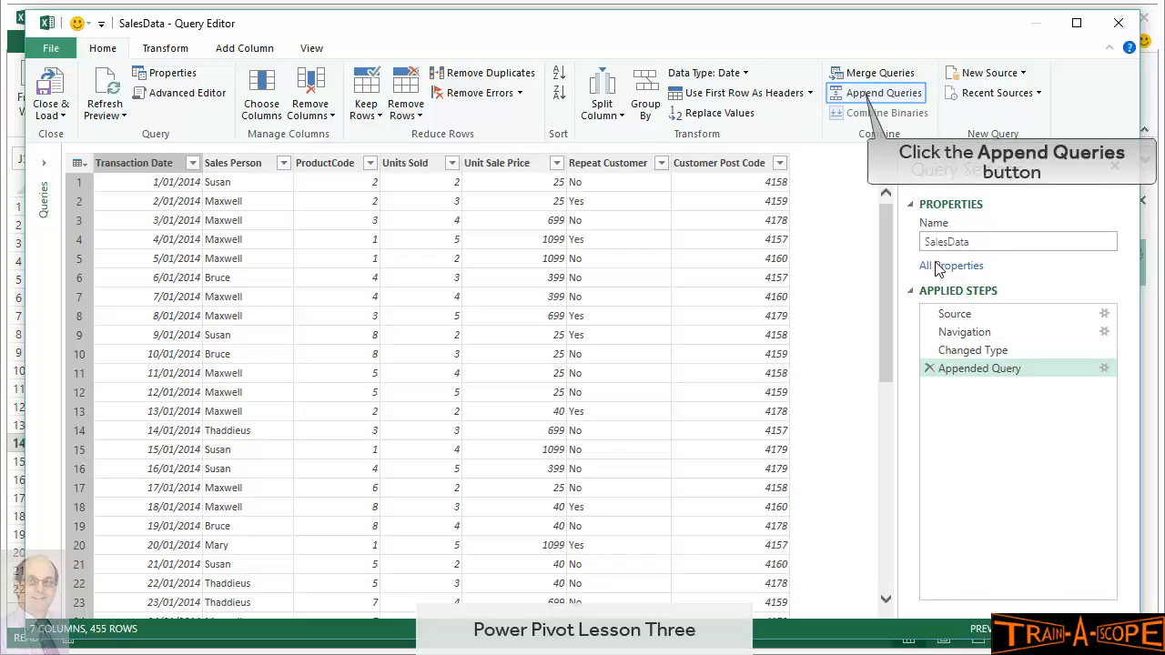
click(860, 95)
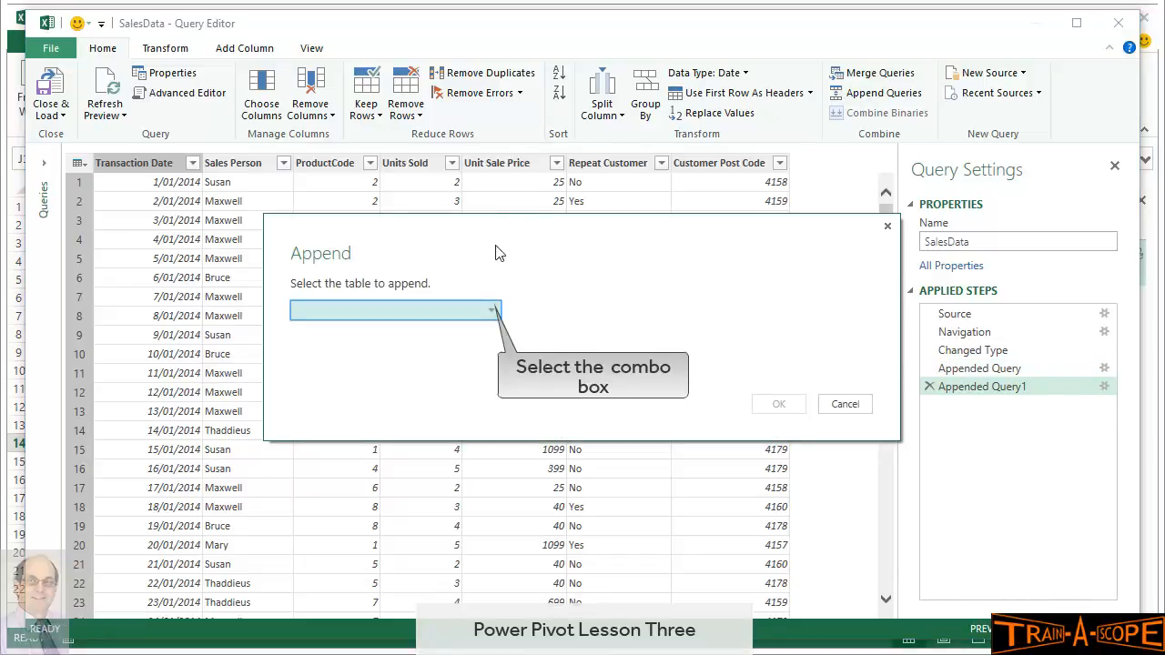
click(488, 311)
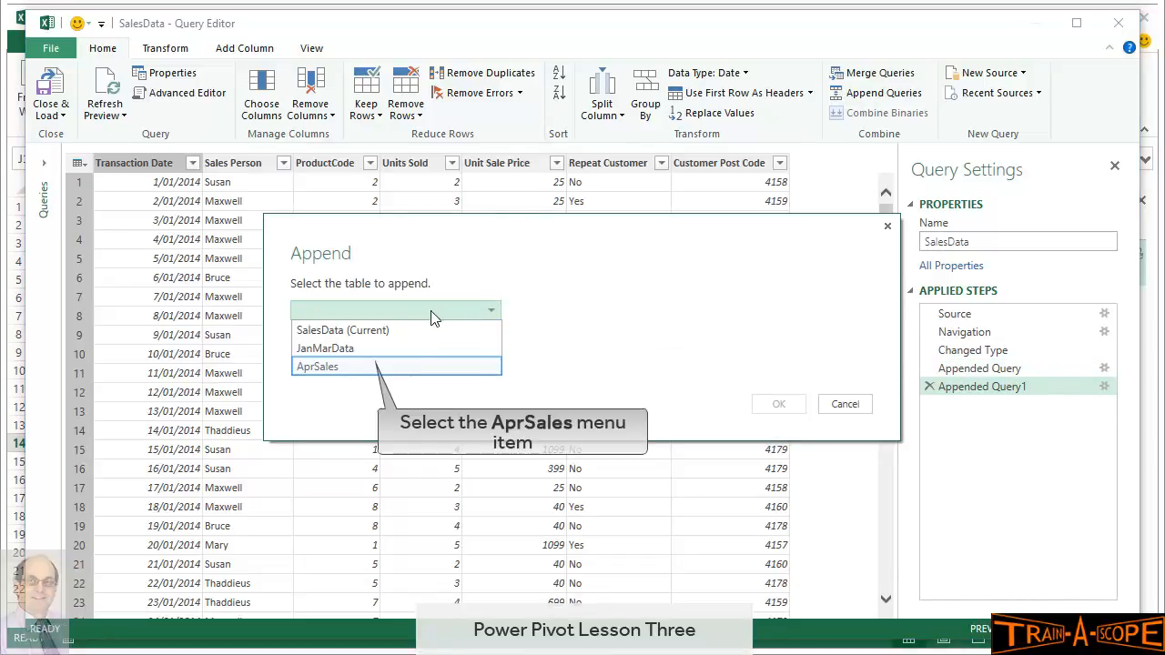
click(369, 366)
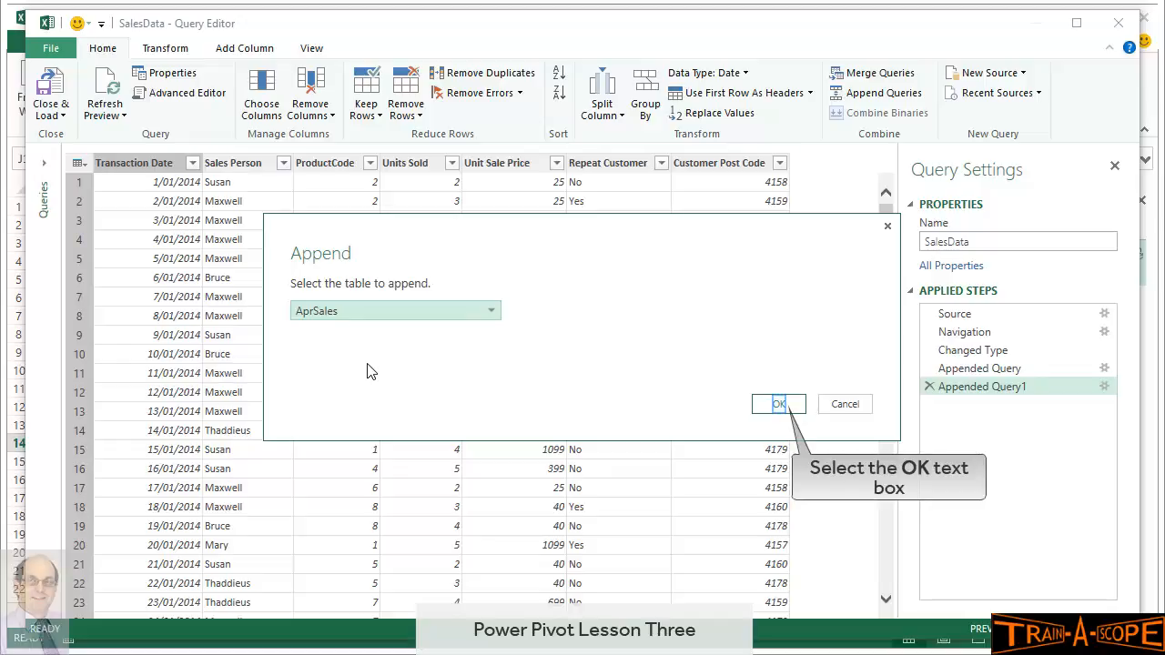
click(780, 405)
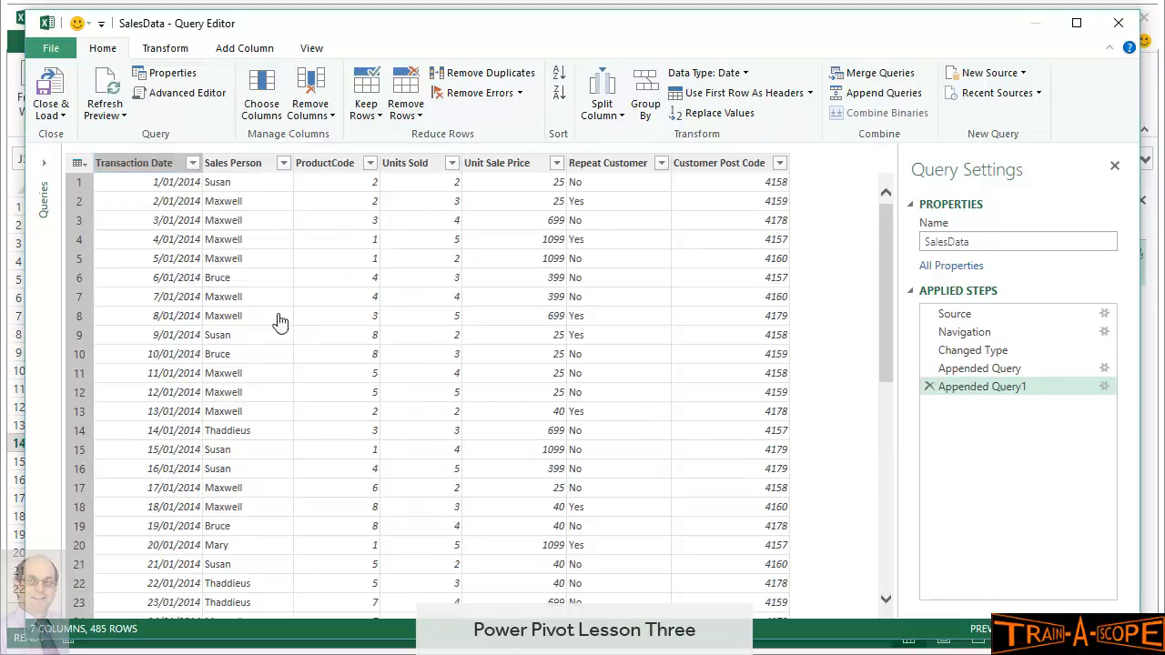
Sort SalesData by Transaction Date both ways to find the April 2015 rows, then clear the sort
click(194, 164)
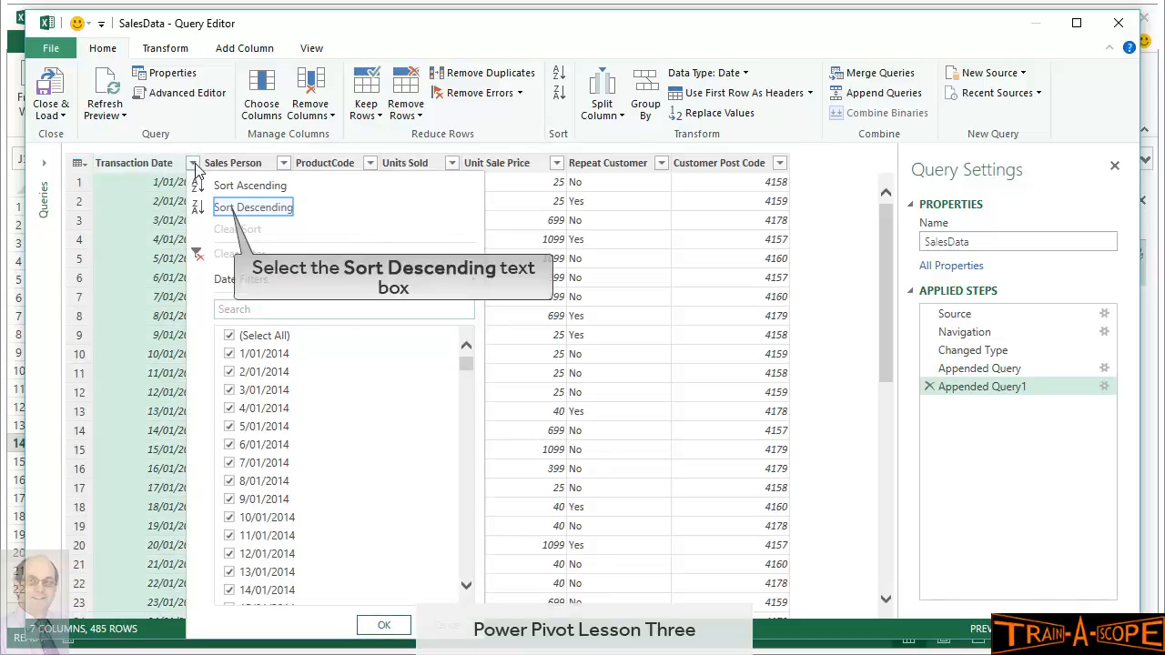
click(225, 208)
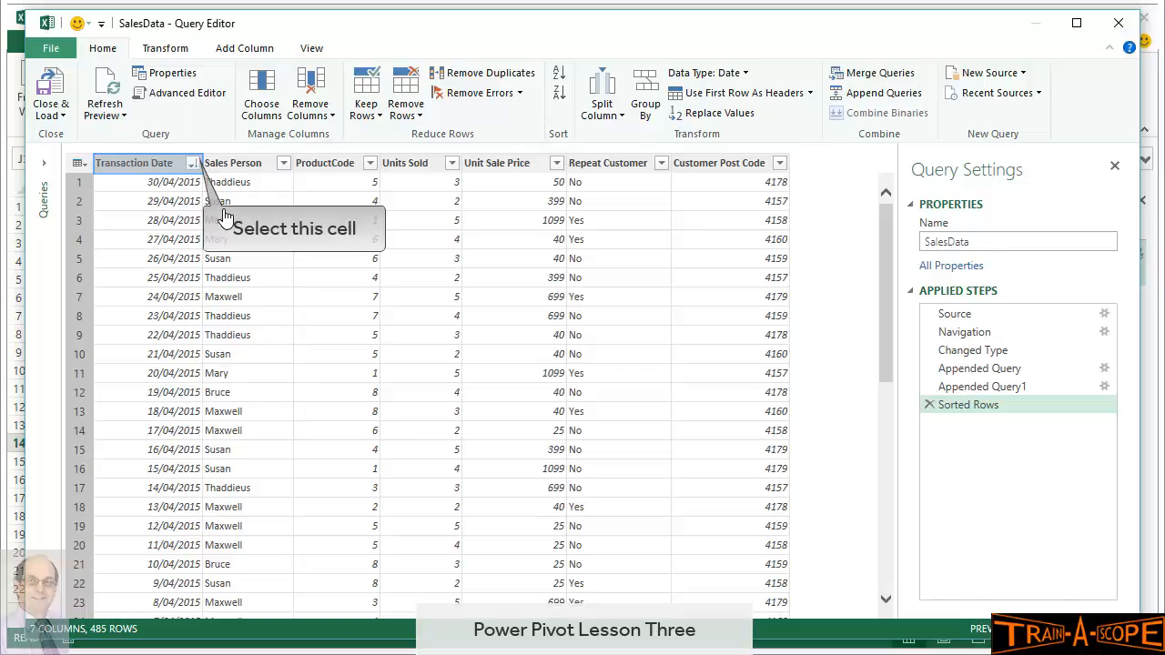
click(194, 166)
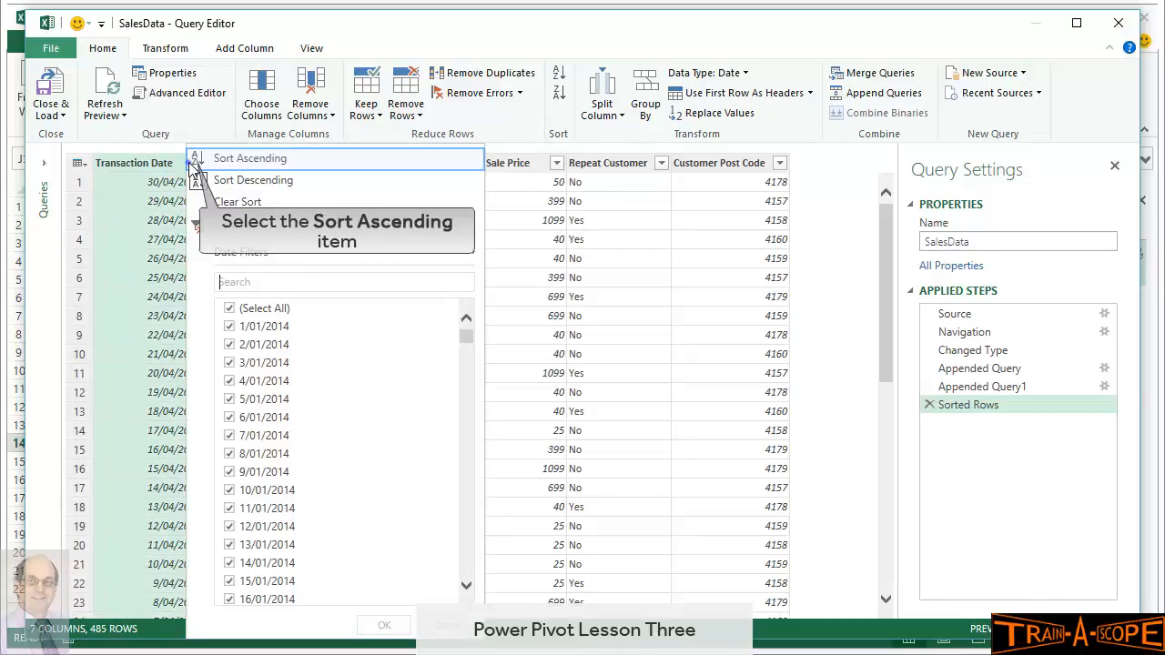
click(192, 168)
click(193, 166)
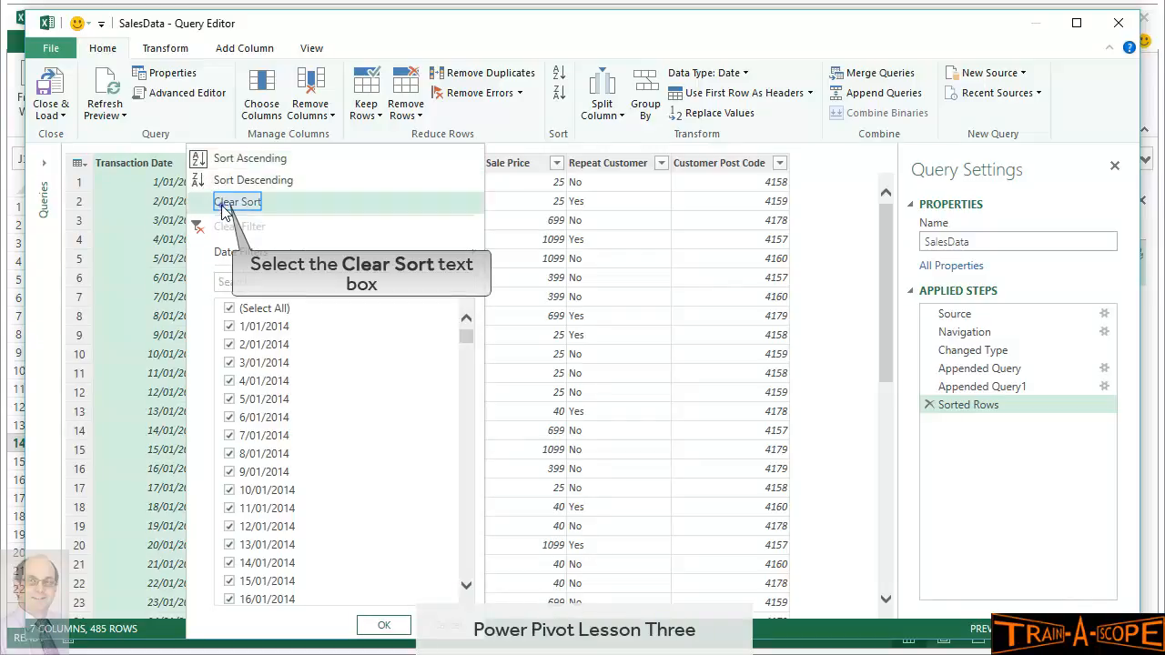
click(222, 203)
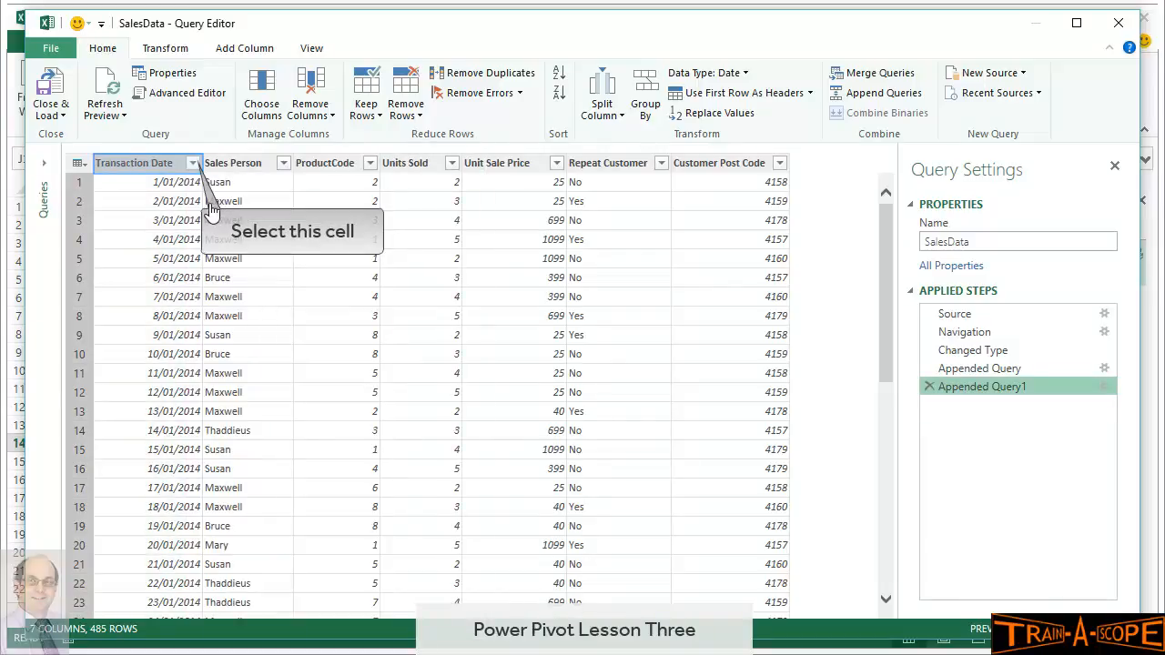
Recheck the newest Transaction Dates, remove the sort, and load the 485-row SalesData query
click(191, 168)
click(191, 168)
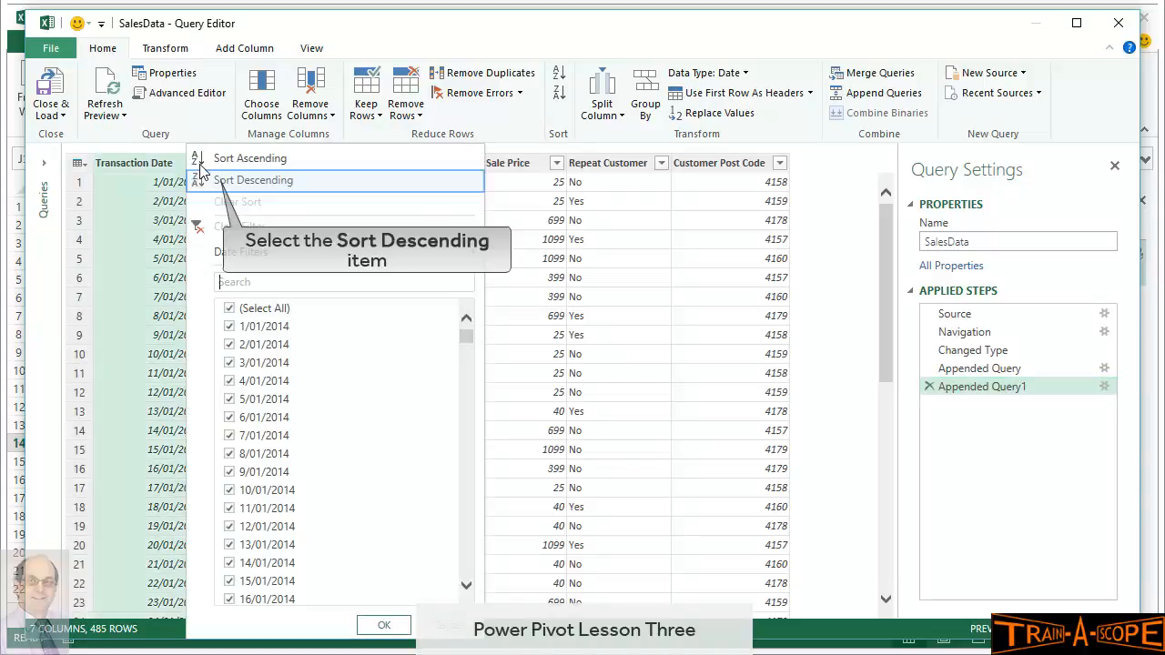
click(253, 180)
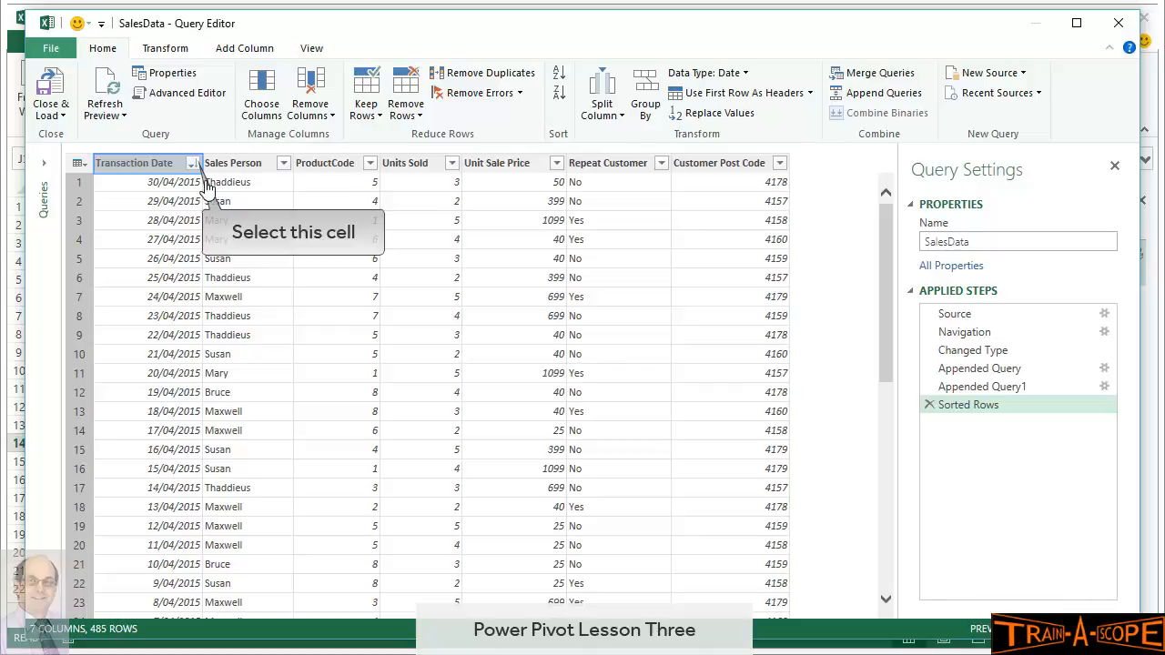
click(193, 168)
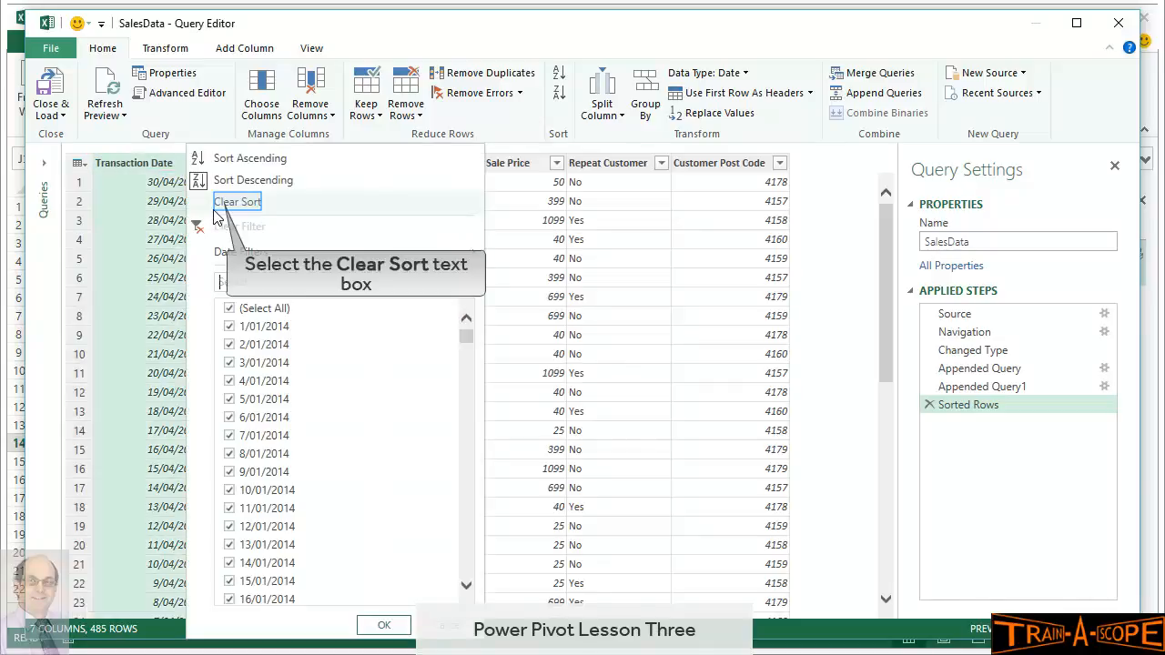
click(219, 204)
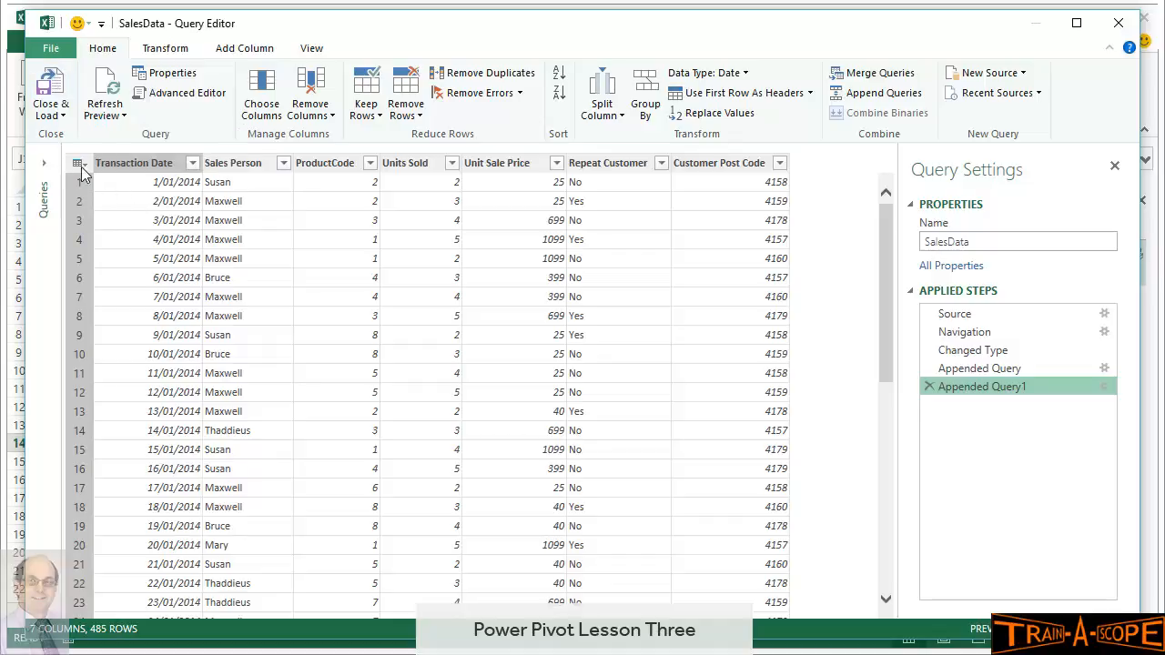
click(51, 87)
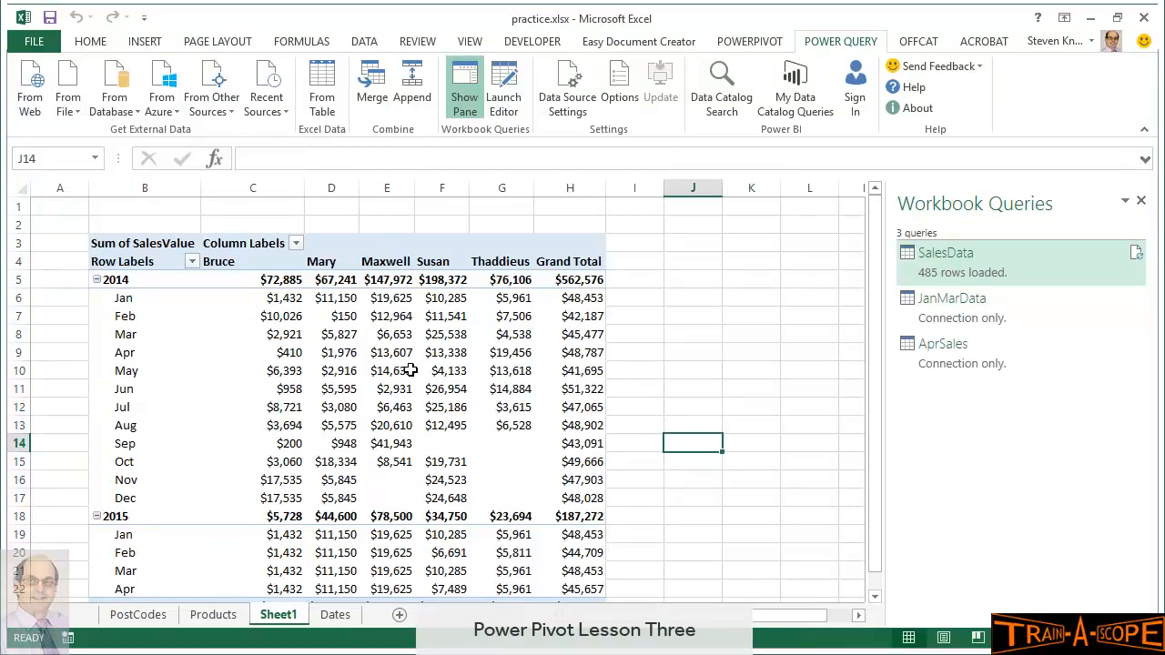
Scroll to the $749,848 Grand Total and select a pivot cell to show PivotTable Fields
scroll(410, 370, down, 2)
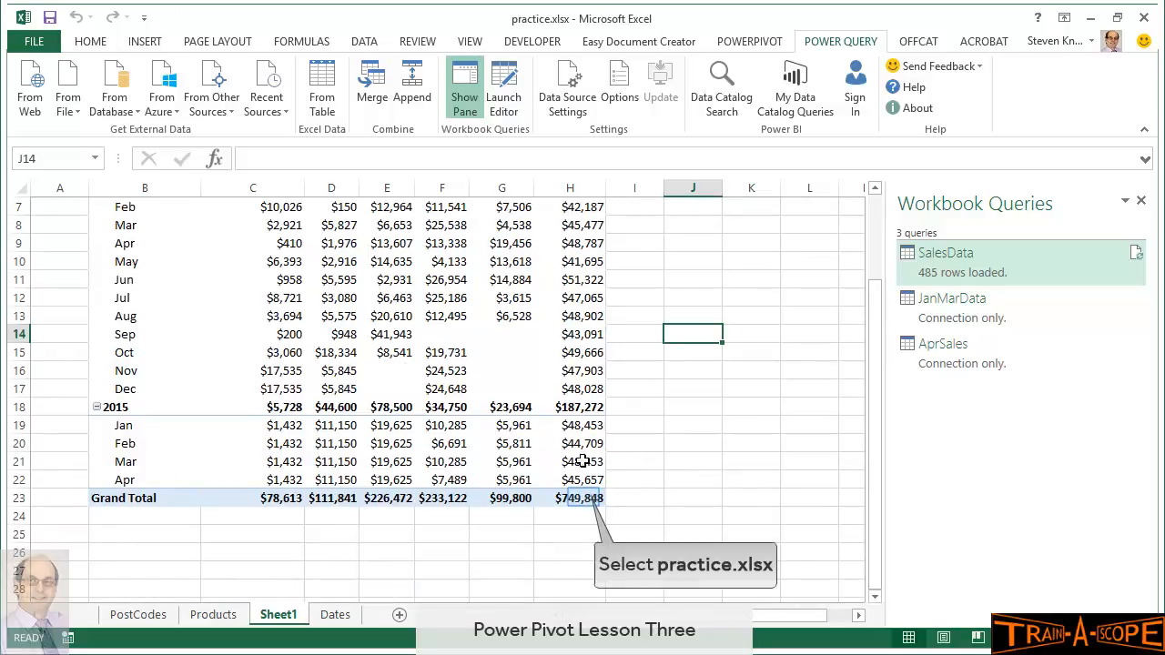
click(584, 498)
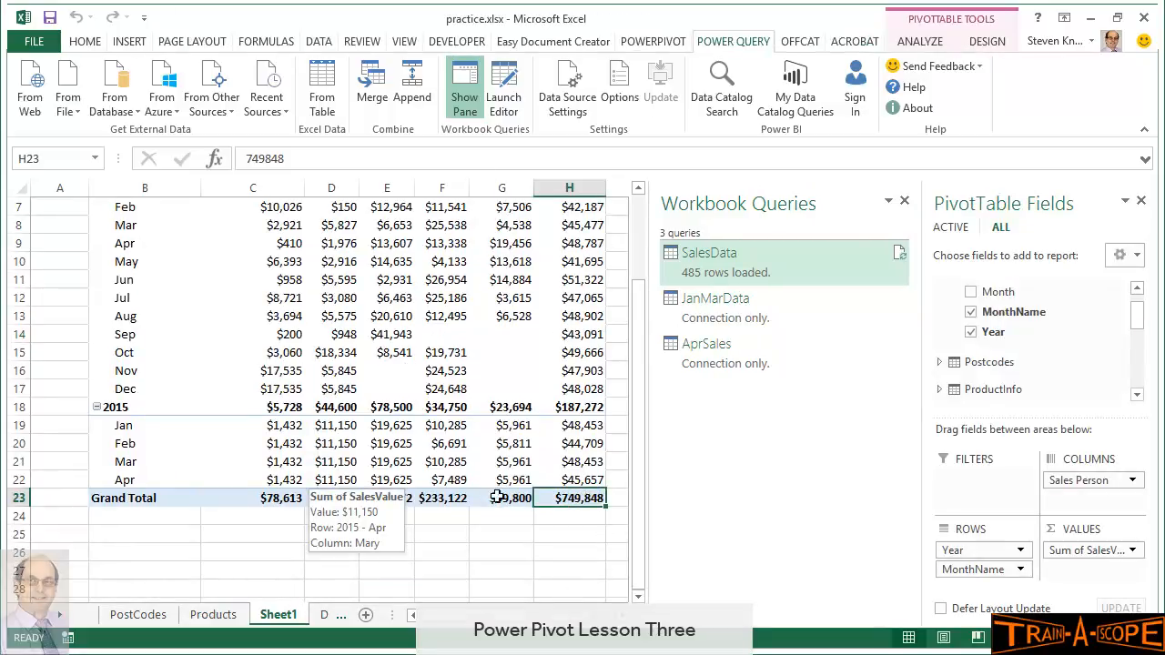